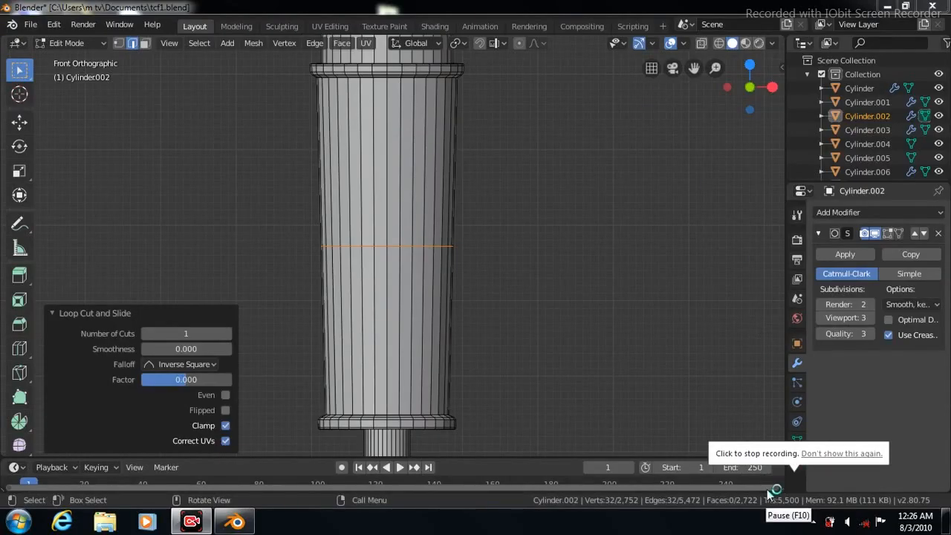
Step: Undo the centred loop cut and add two loop cuts around the tapered body's middle, slid to factors -0.124 and -0.449
{"action": "key", "text": "ctrl+z"}
{"action": "left_click", "coordinate": [19, 348]}
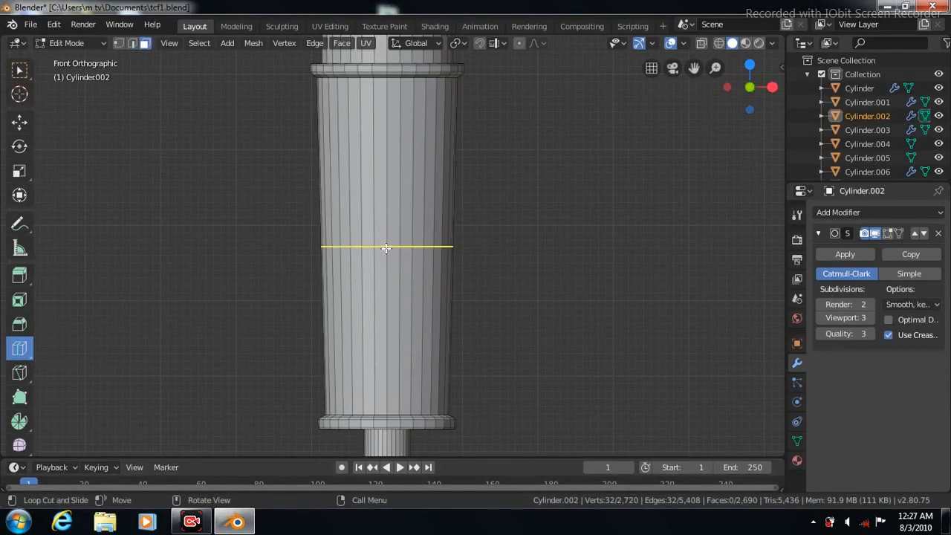
{"action": "left_click_drag", "start_coordinate": [385, 246], "coordinate": [384, 226]}
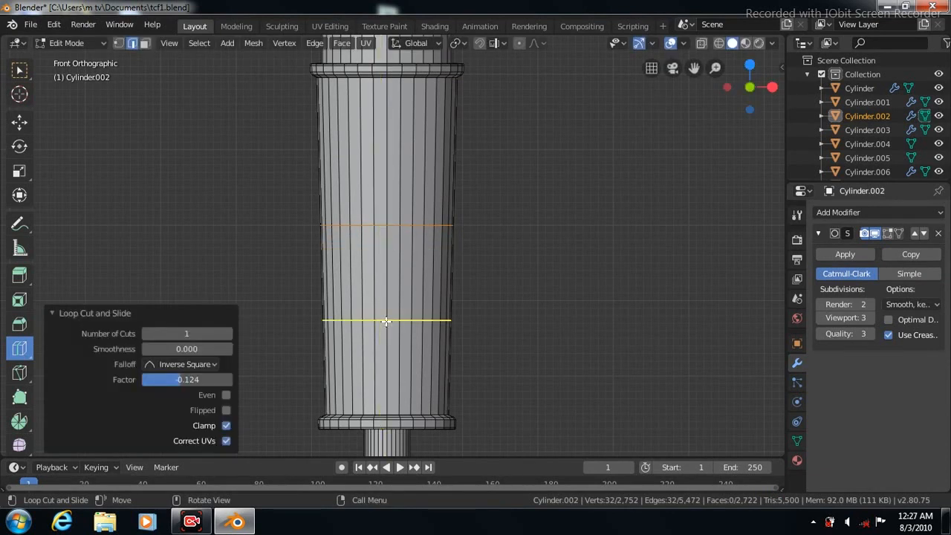
{"action": "left_click_drag", "start_coordinate": [384, 320], "coordinate": [383, 277]}
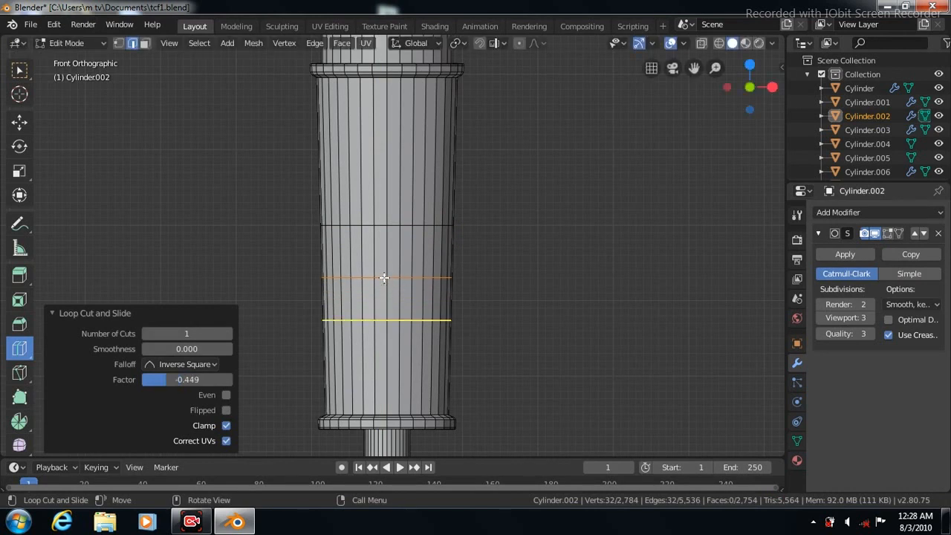
Step: Extrude the two centre front faces between the new loop cuts by about -0.083 m along Y as a shallow plate
{"action": "key", "text": "w"}
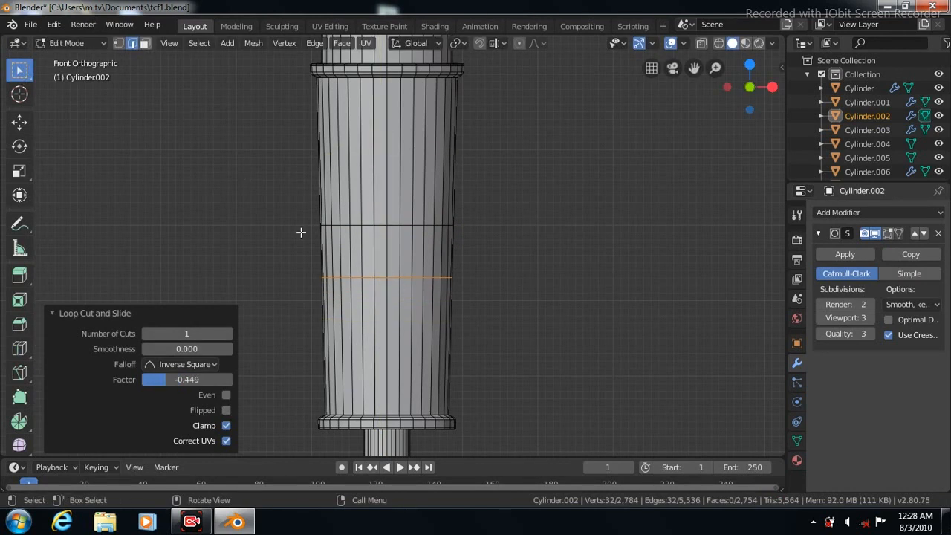
{"action": "key", "text": "3"}
{"action": "left_click", "coordinate": [383, 242]}
{"action": "left_click", "coordinate": [392, 242], "text": "shift"}
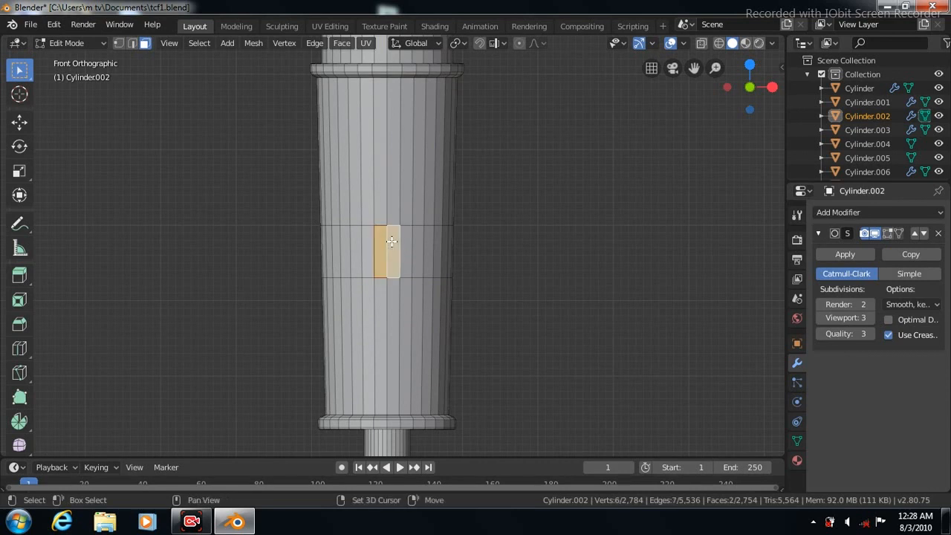
{"action": "key", "text": "KP_3"}
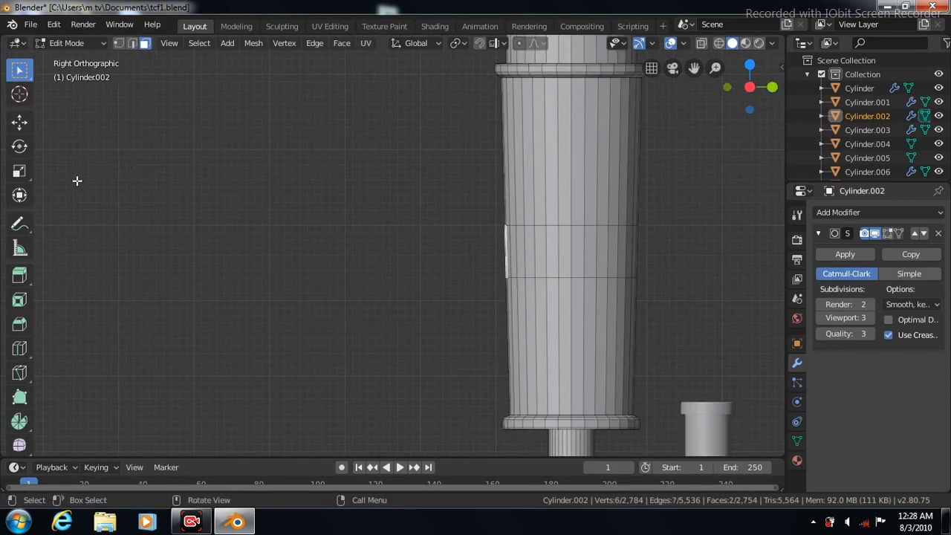
{"action": "left_click", "coordinate": [19, 275]}
{"action": "left_click_drag", "start_coordinate": [465, 235], "coordinate": [454, 236]}
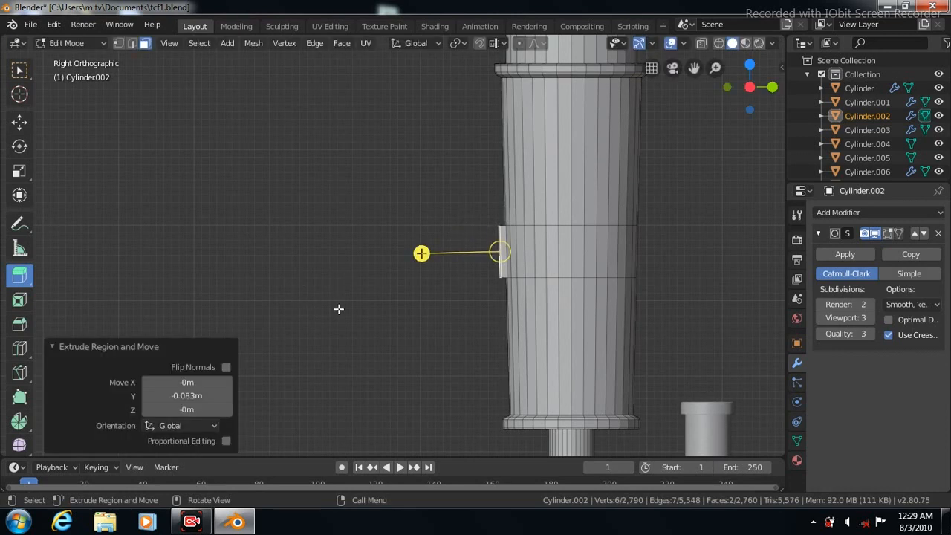
Step: Add two horizontal loop cuts across the raised plate, sliding the lower one to a factor of 0.333
{"action": "key", "text": "KP_1"}
{"action": "left_click", "coordinate": [19, 349]}
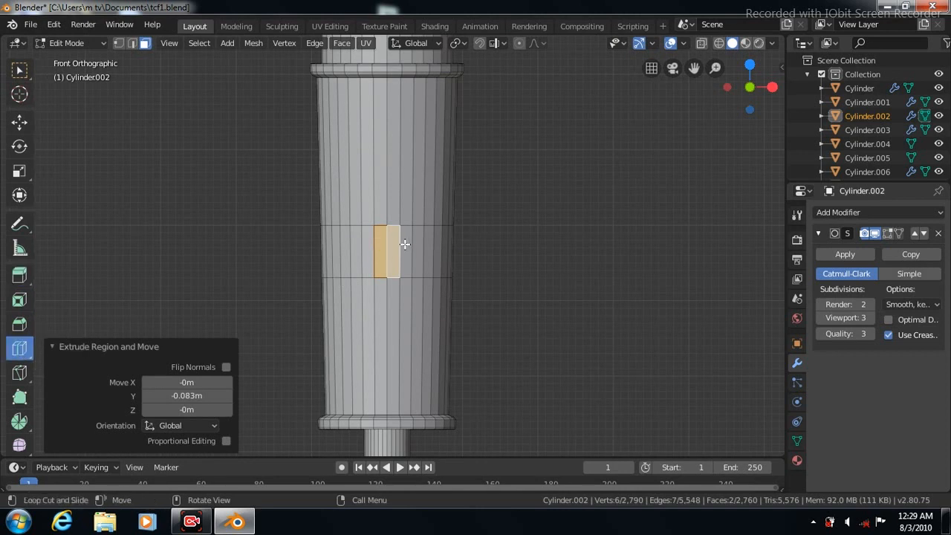
{"action": "mouse_move", "coordinate": [393, 245]}
{"action": "left_mouse_down"}
{"action": "mouse_move", "coordinate": [393, 230]}
{"action": "mouse_move", "coordinate": [397, 263]}
{"action": "left_mouse_up"}
{"action": "left_click", "coordinate": [397, 259]}
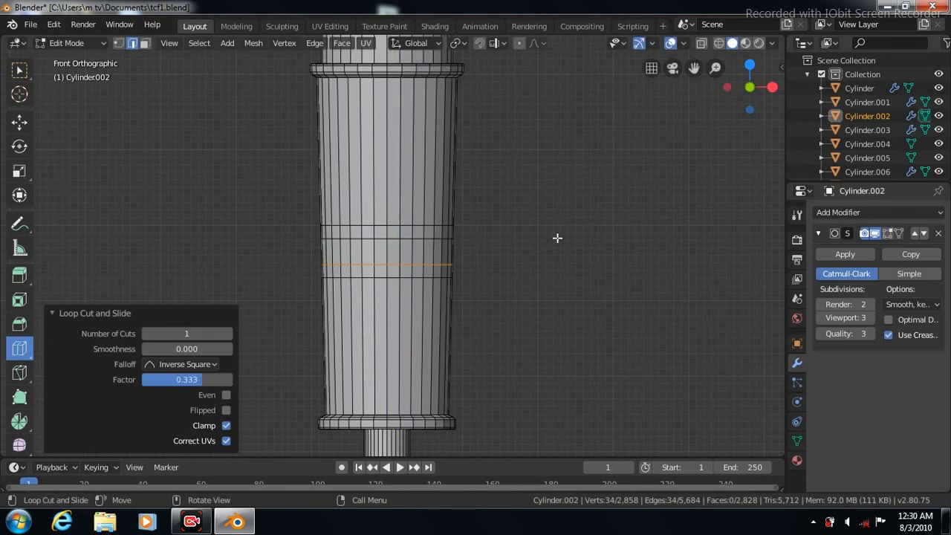
Step: Extrude the two middle front faces of the raised plate by about -0.517 m along Y to form a protruding stub
{"action": "key", "text": "KP_8"}
{"action": "left_click", "coordinate": [144, 45]}
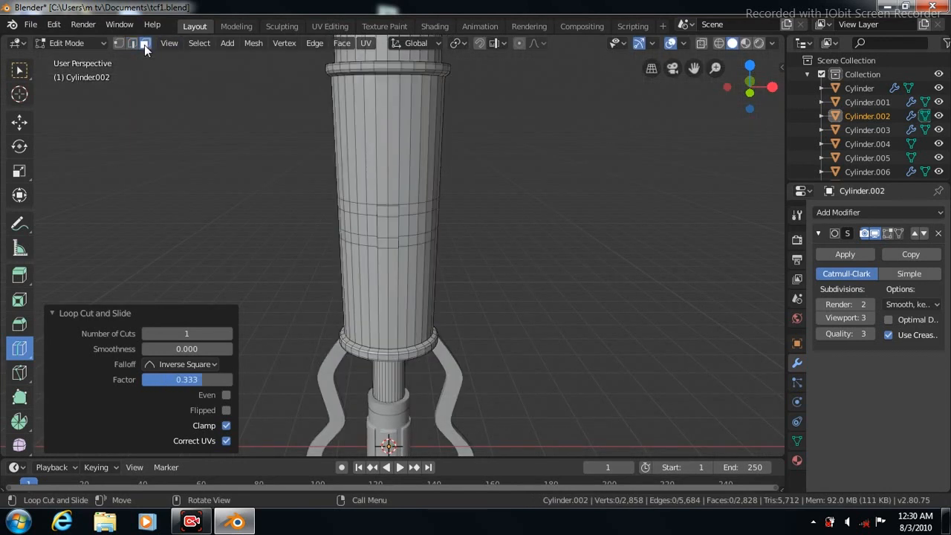
{"action": "left_click", "coordinate": [19, 72]}
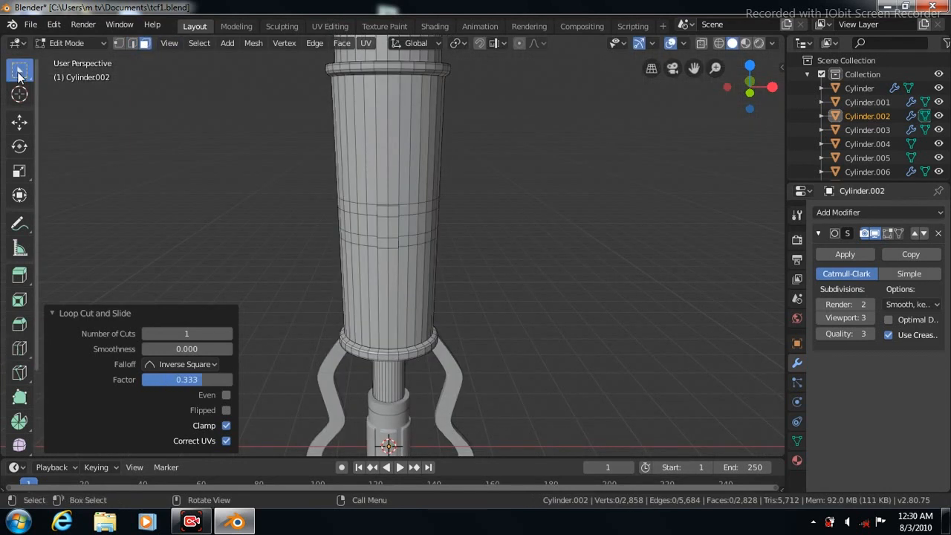
{"action": "left_click", "coordinate": [383, 227]}
{"action": "left_click", "coordinate": [393, 227], "text": "shift"}
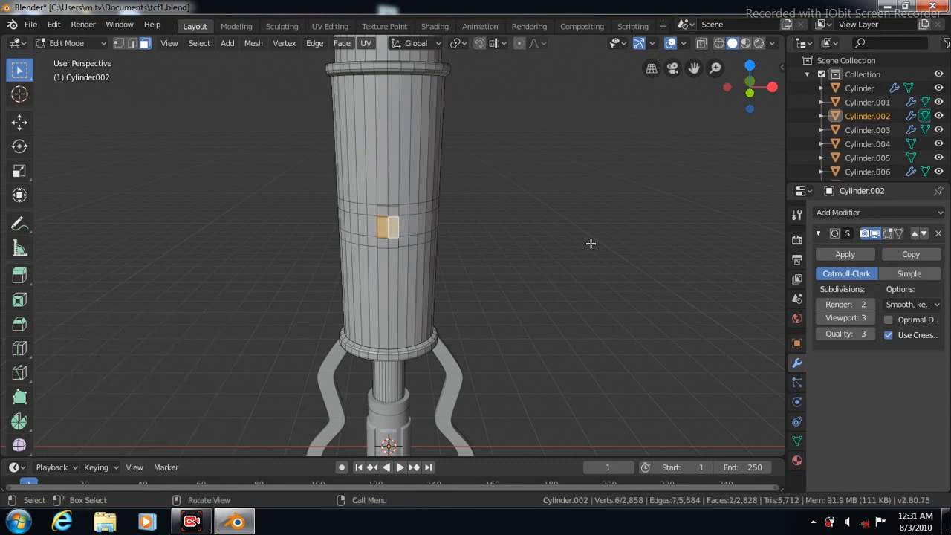
{"action": "key", "text": "KP_5"}
{"action": "key", "text": "KP_3"}
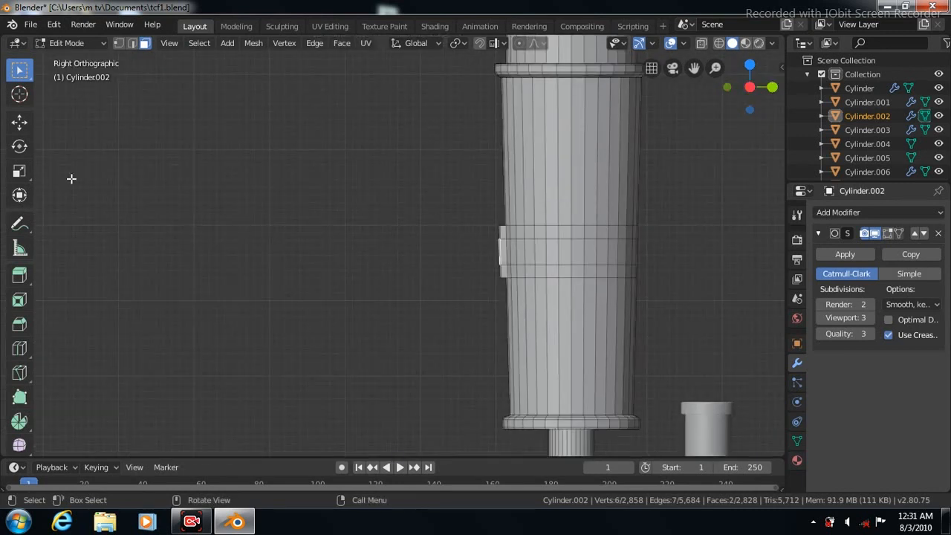
{"action": "left_click", "coordinate": [20, 277]}
{"action": "left_click_drag", "start_coordinate": [478, 260], "coordinate": [439, 260]}
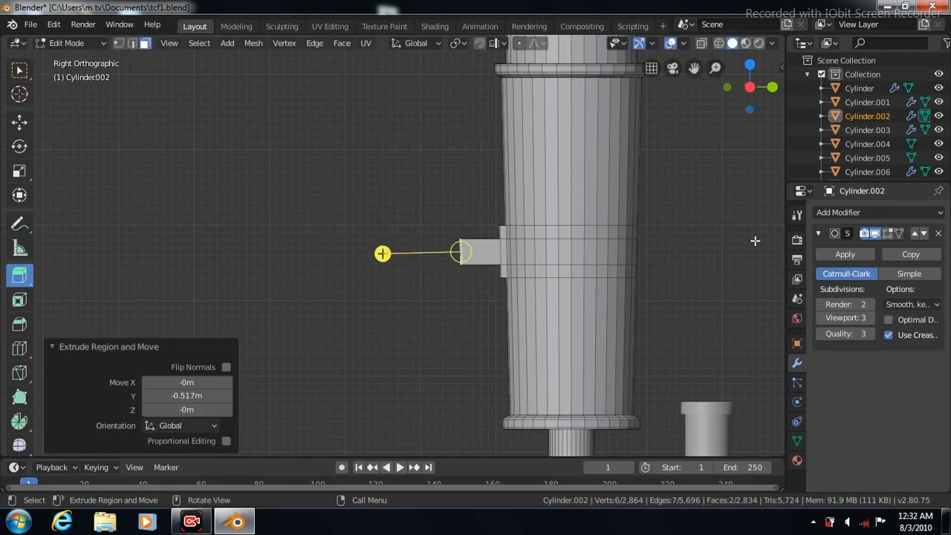
Step: Show the subdivision modifier in Edit Mode and add supporting loop cuts near the stub's tip and along its upper and lower sides
{"action": "left_click", "coordinate": [890, 234]}
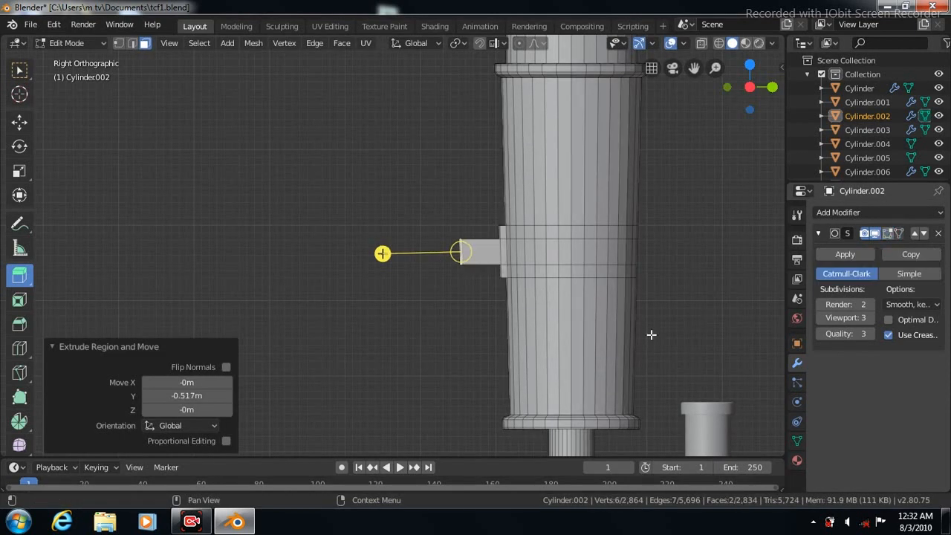
{"action": "left_click", "coordinate": [23, 354]}
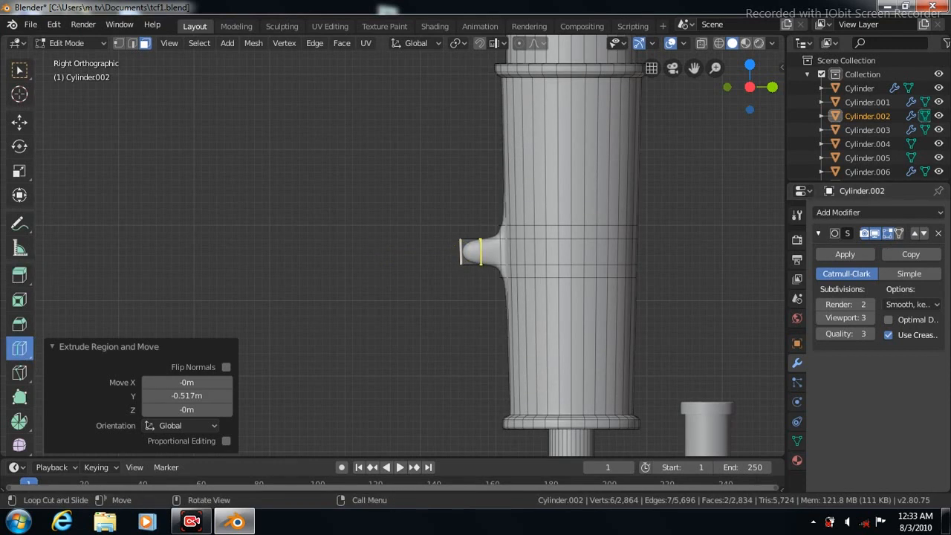
{"action": "left_click_drag", "start_coordinate": [480, 251], "coordinate": [471, 246]}
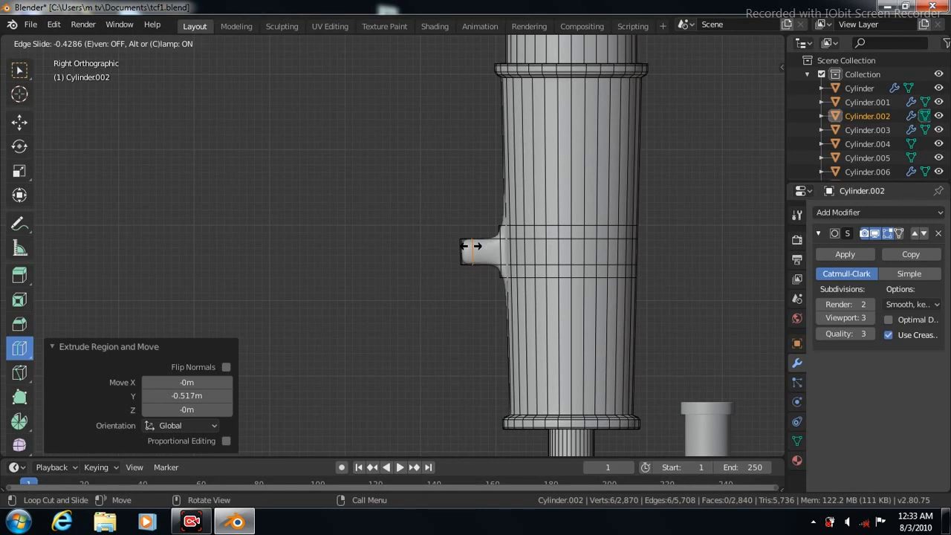
{"action": "left_click_drag", "start_coordinate": [471, 246], "coordinate": [473, 247]}
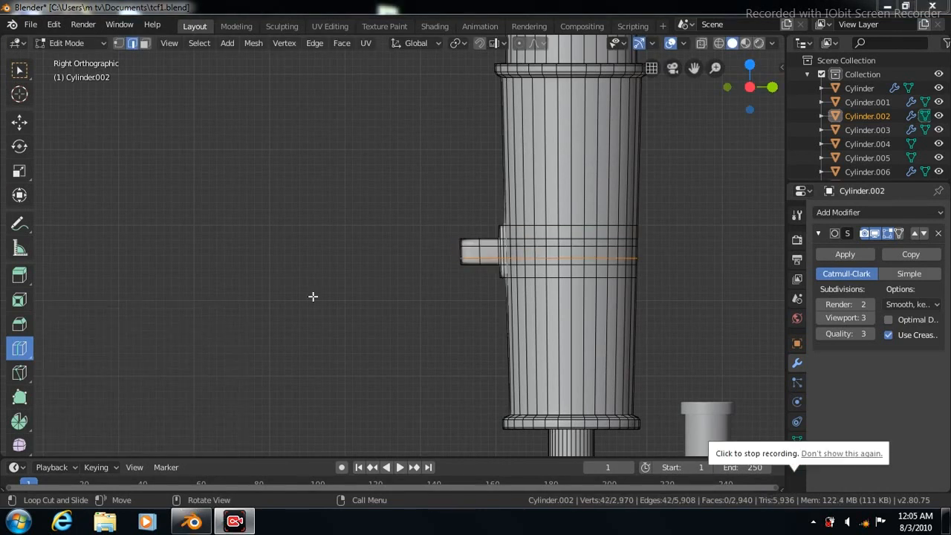
{"action": "left_click", "coordinate": [19, 69]}
{"action": "left_click", "coordinate": [303, 201]}
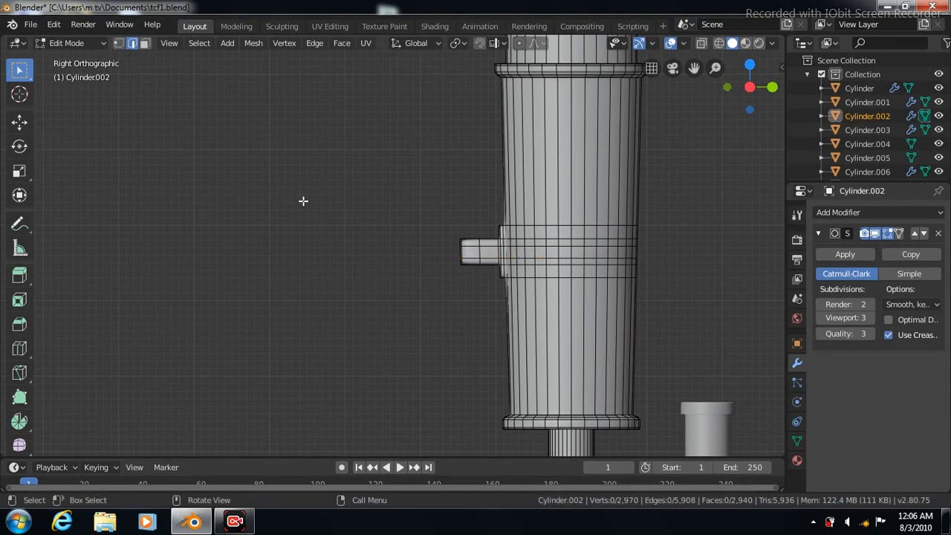
{"action": "key", "text": "Tab"}
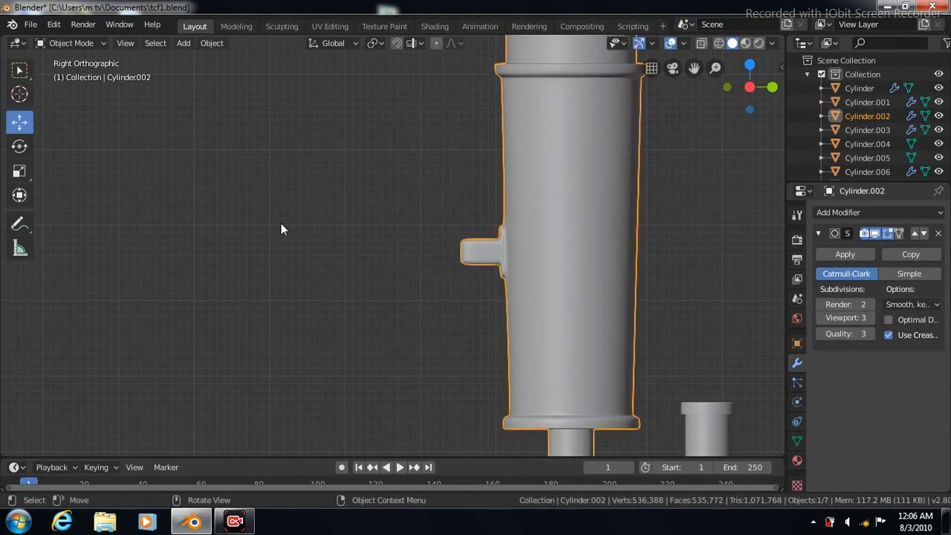
{"action": "key", "text": "KP_1"}
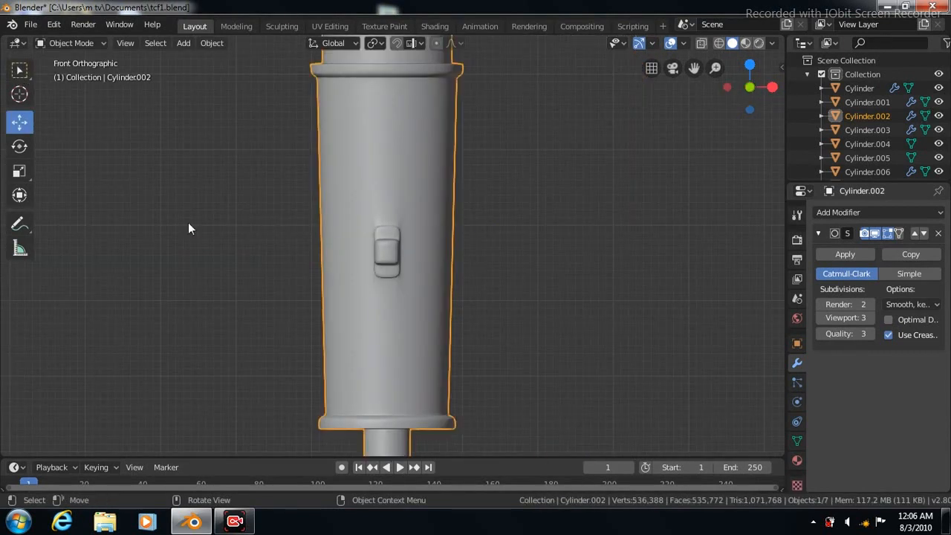
Step: Turn off the modifier's Edit Mode display and add supporting loop cuts just outside and inside the raised plate's upper and lower edges
{"action": "key", "text": "Tab"}
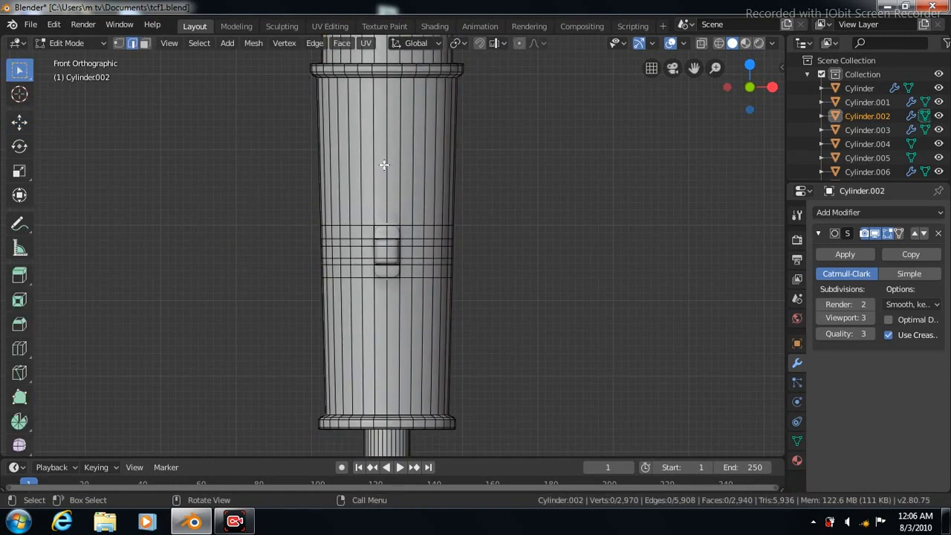
{"action": "left_click", "coordinate": [19, 351]}
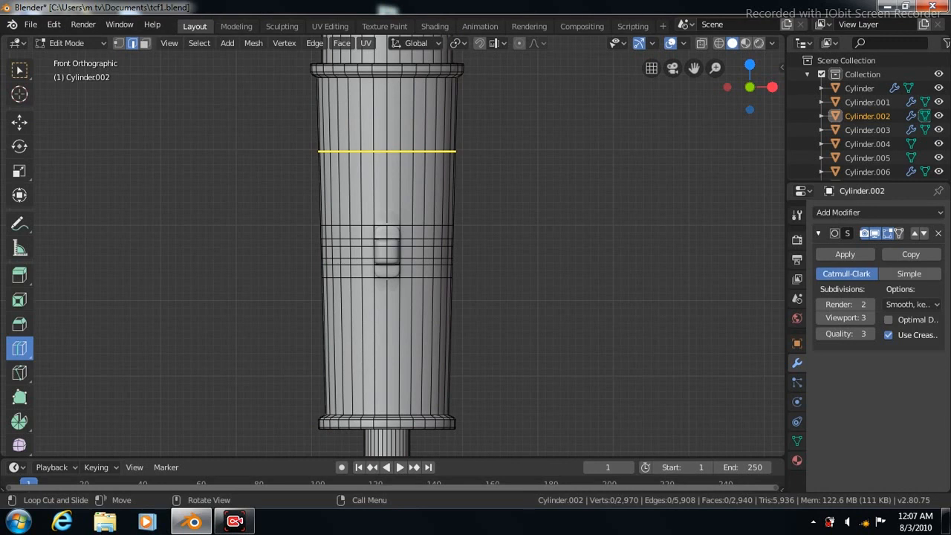
{"action": "left_click", "coordinate": [405, 193]}
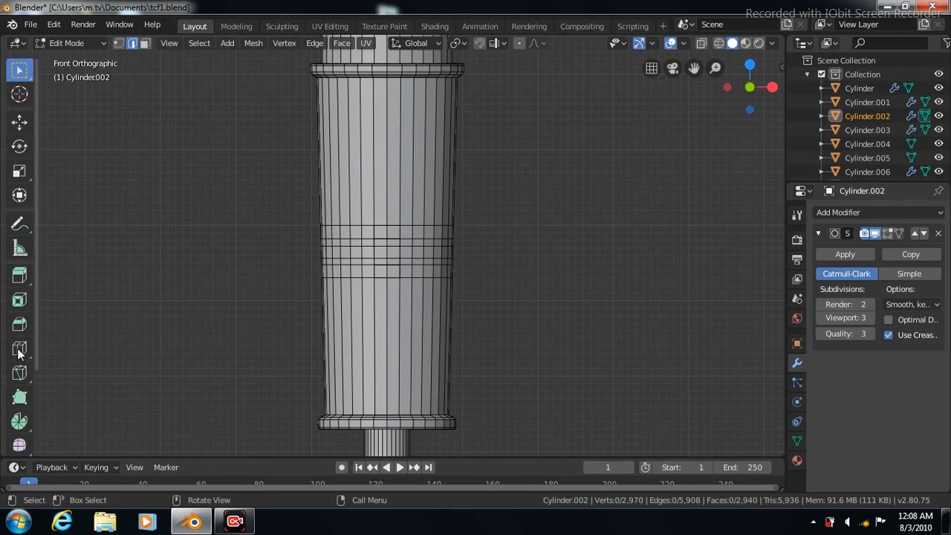
{"action": "left_click", "coordinate": [19, 349]}
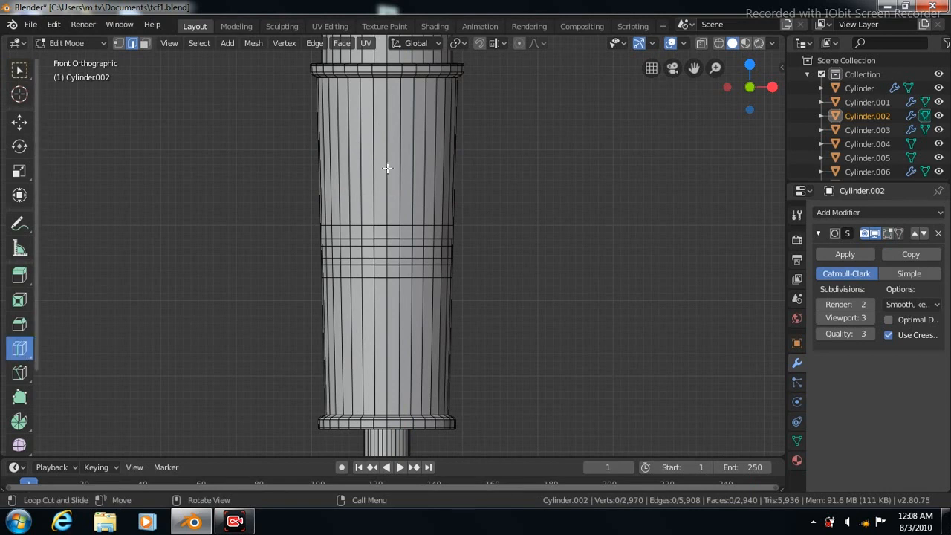
{"action": "left_click_drag", "start_coordinate": [387, 168], "coordinate": [389, 240]}
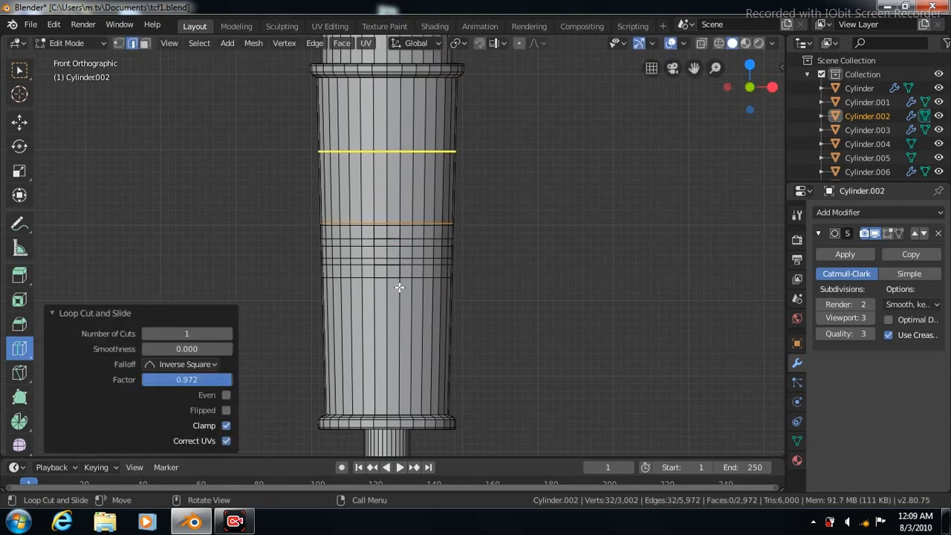
{"action": "left_click_drag", "start_coordinate": [397, 297], "coordinate": [401, 229]}
{"action": "left_click_drag", "start_coordinate": [400, 271], "coordinate": [397, 274]}
{"action": "key", "text": "Tab"}
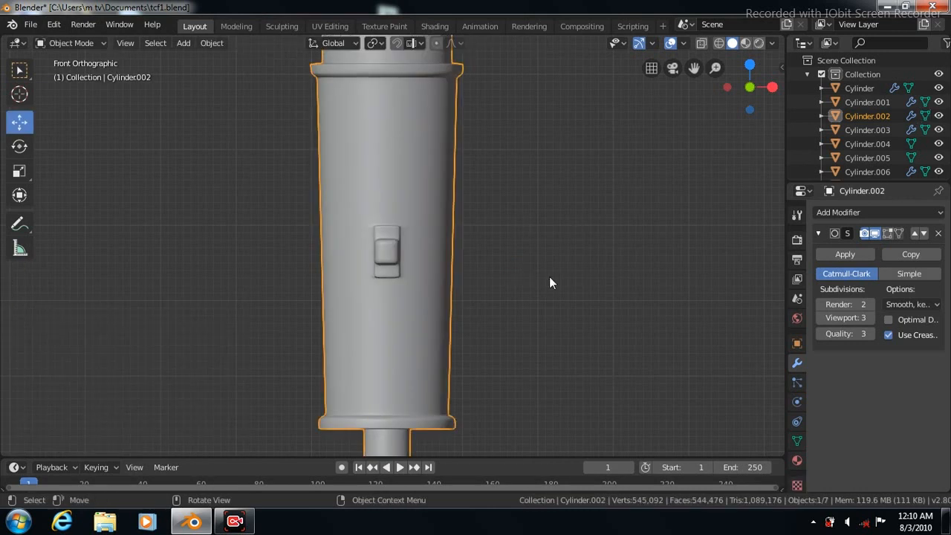
{"action": "key", "text": "KP_3"}
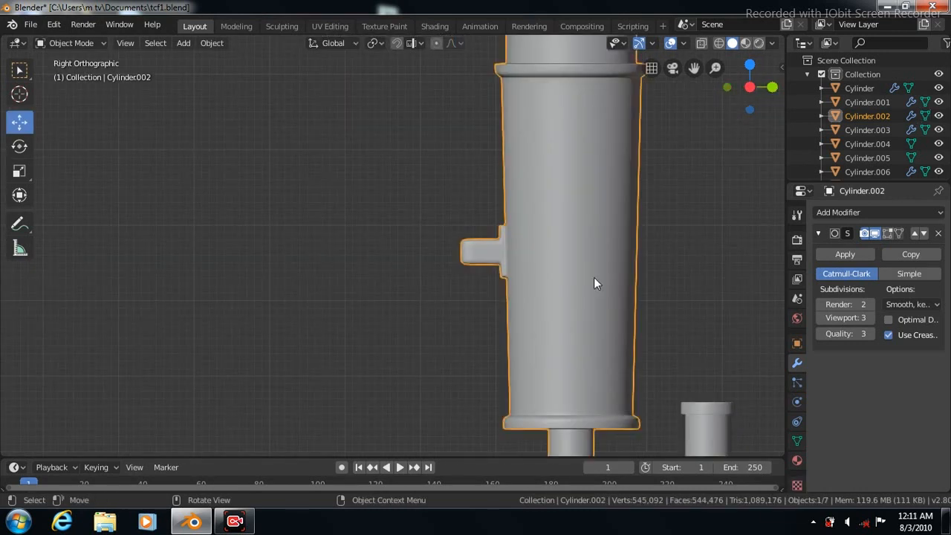
Step: With X-ray on, select the stub's tip and scale it to about 0.615 along X, turning X-ray off when done
{"action": "key", "text": "Tab"}
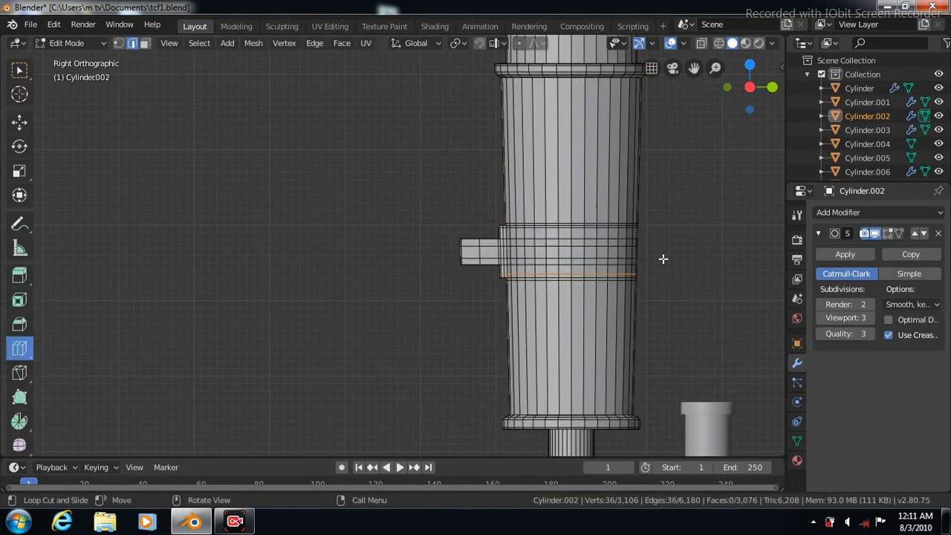
{"action": "left_click", "coordinate": [700, 43]}
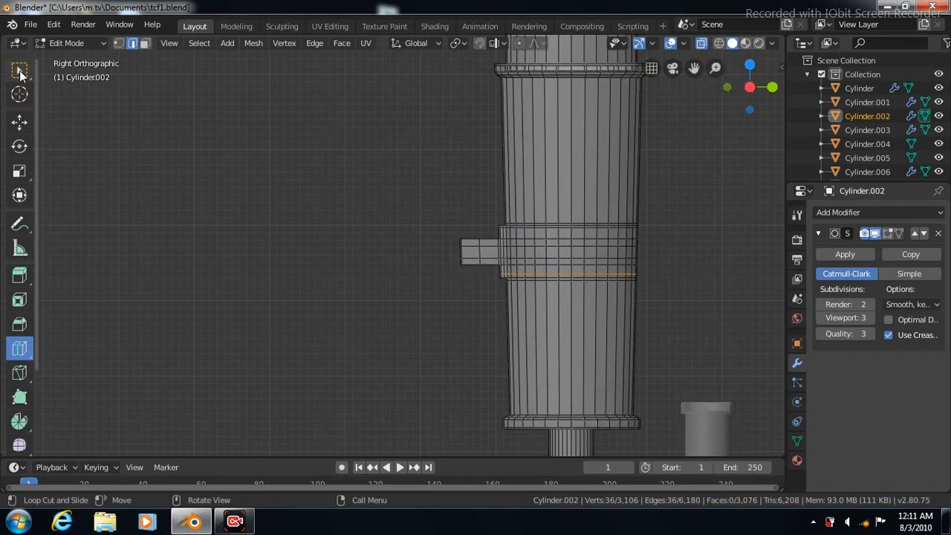
{"action": "left_click", "coordinate": [20, 72]}
{"action": "left_click_drag", "start_coordinate": [448, 227], "coordinate": [468, 301]}
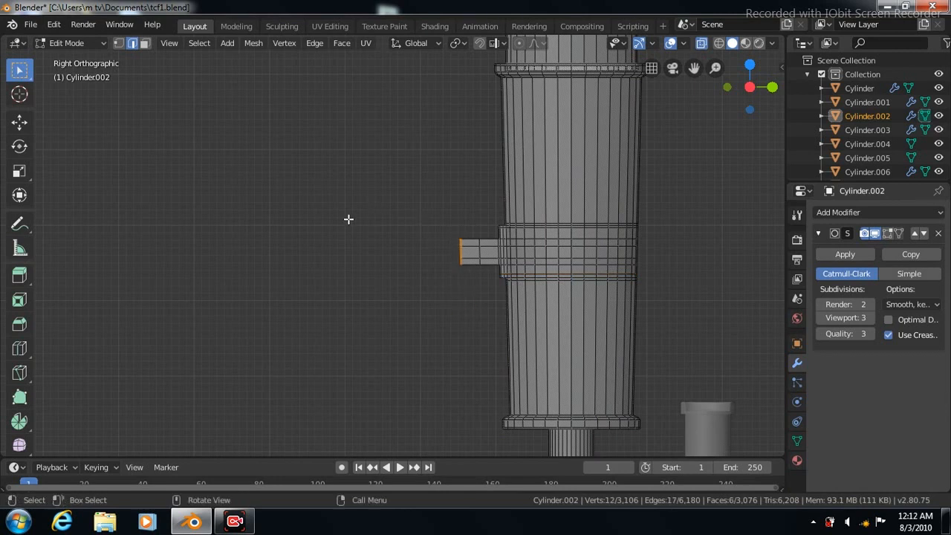
{"action": "key", "text": "KP_1"}
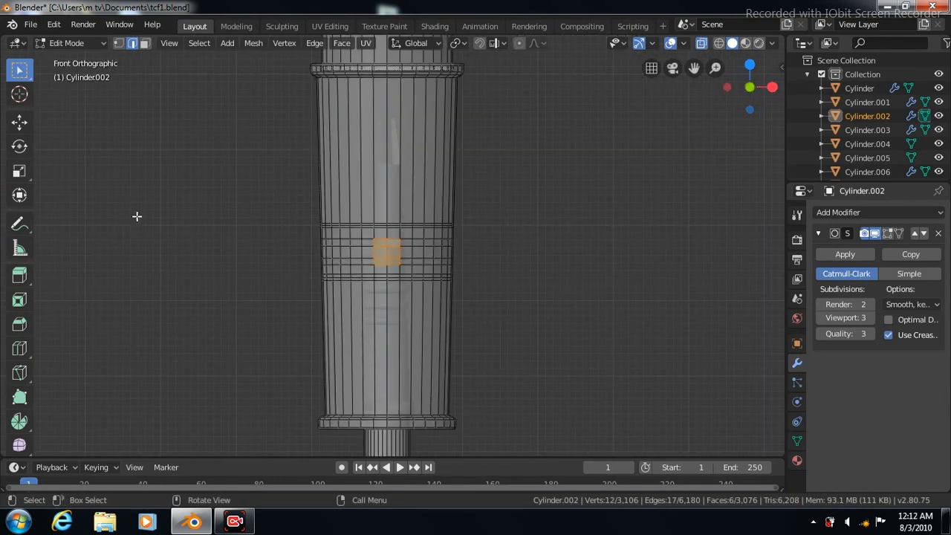
{"action": "left_click", "coordinate": [19, 171]}
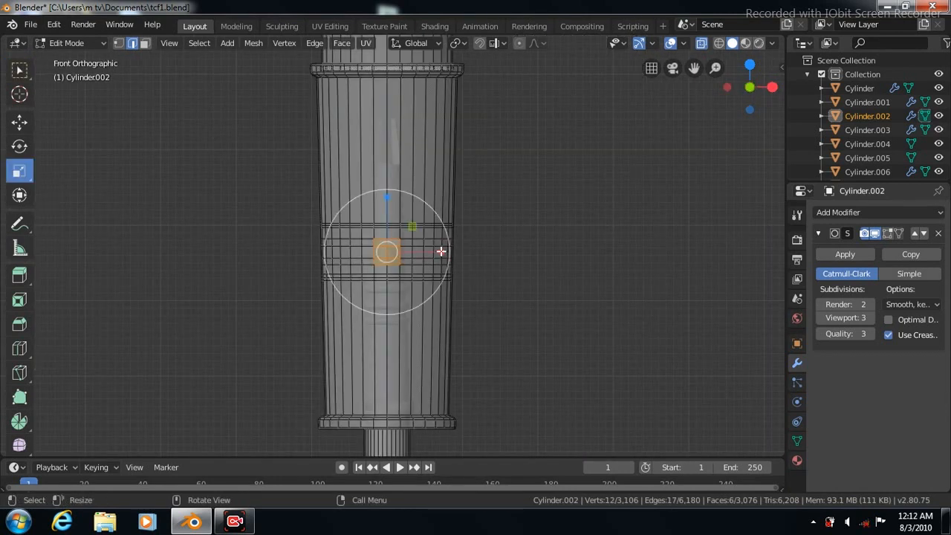
{"action": "left_click_drag", "start_coordinate": [439, 257], "coordinate": [421, 254]}
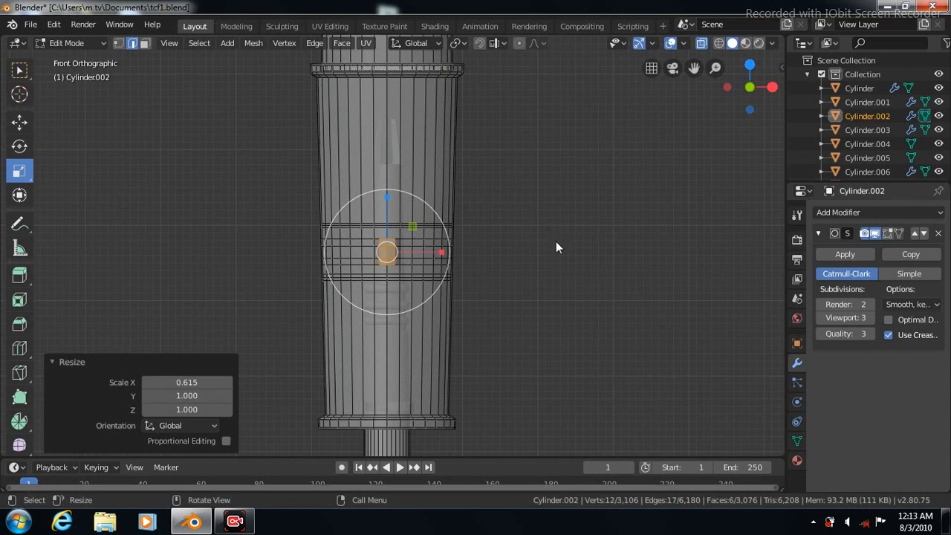
{"action": "left_click", "coordinate": [702, 42]}
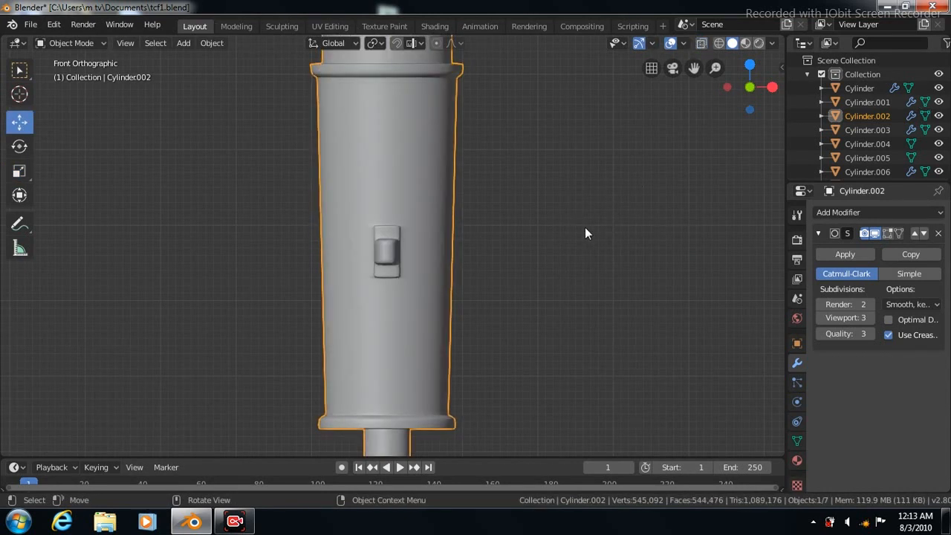
Step: Select the main telescope tube together with the upper bracket, the smaller scope and the tube's sleeve, and rotate them about 75.2° around X
{"action": "key", "text": "KP_3"}
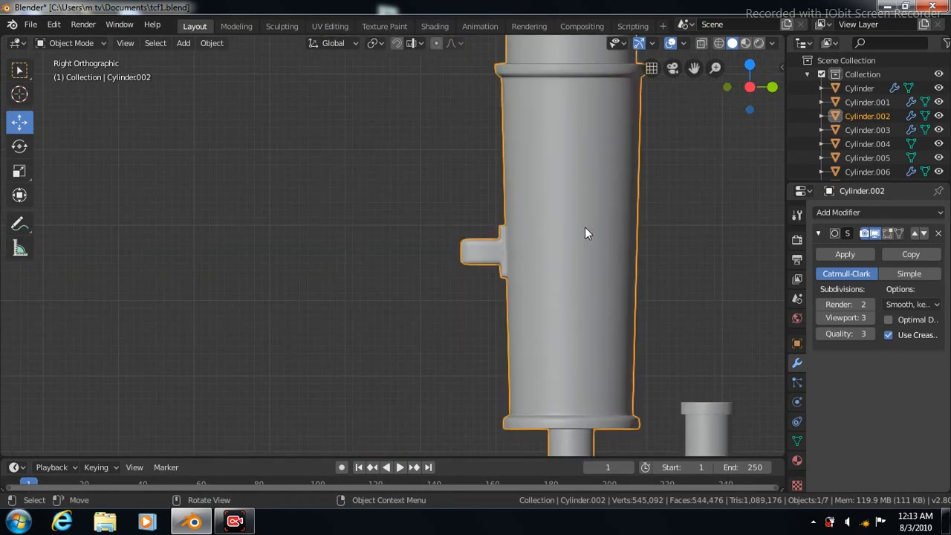
{"action": "scroll", "coordinate": [584, 227], "scroll_direction": "down", "scroll_amount": 7}
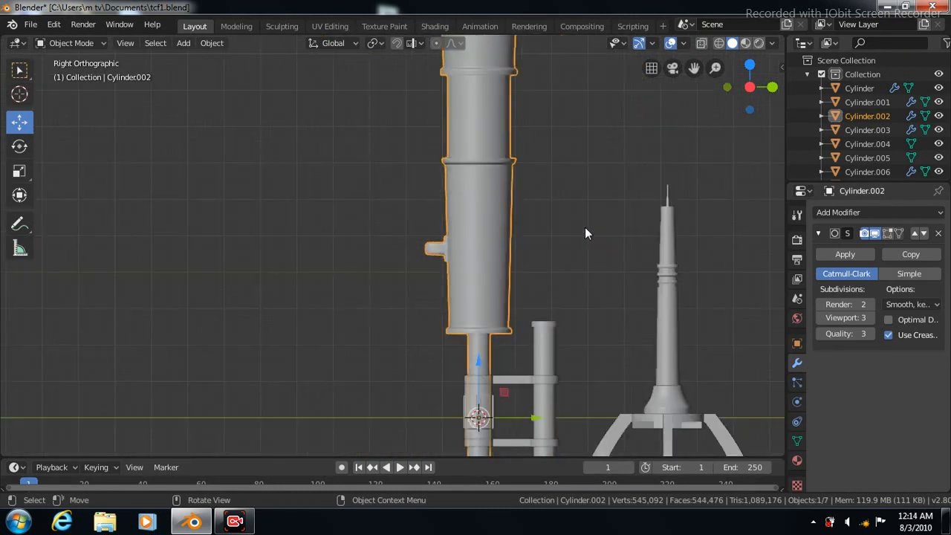
{"action": "scroll", "coordinate": [585, 227], "scroll_direction": "down", "scroll_amount": 1}
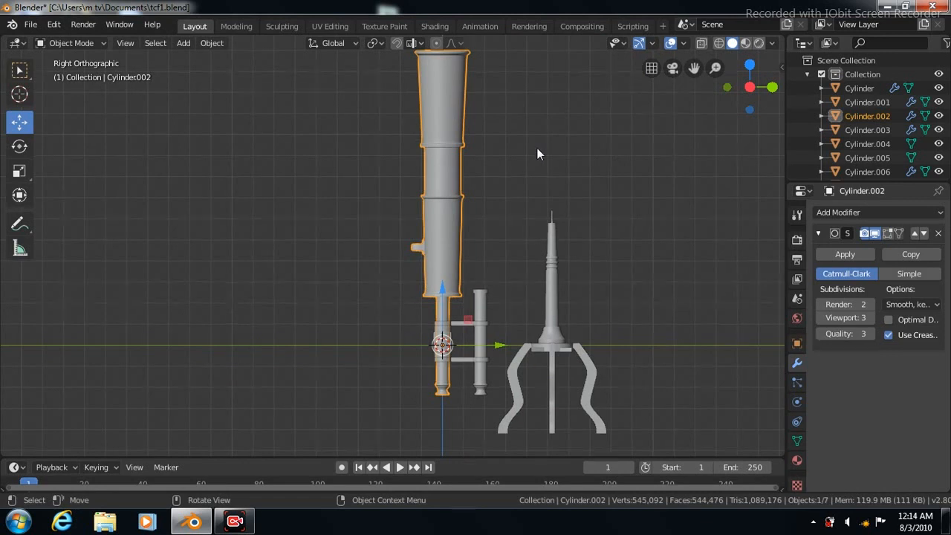
{"action": "left_click", "coordinate": [20, 70]}
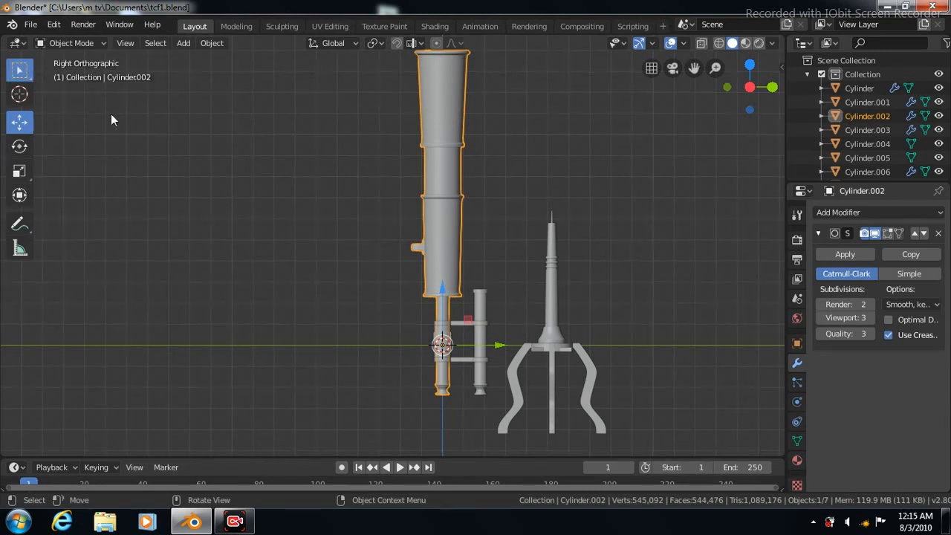
{"action": "left_click", "coordinate": [463, 324], "text": "shift"}
{"action": "left_click", "coordinate": [479, 307], "text": "shift"}
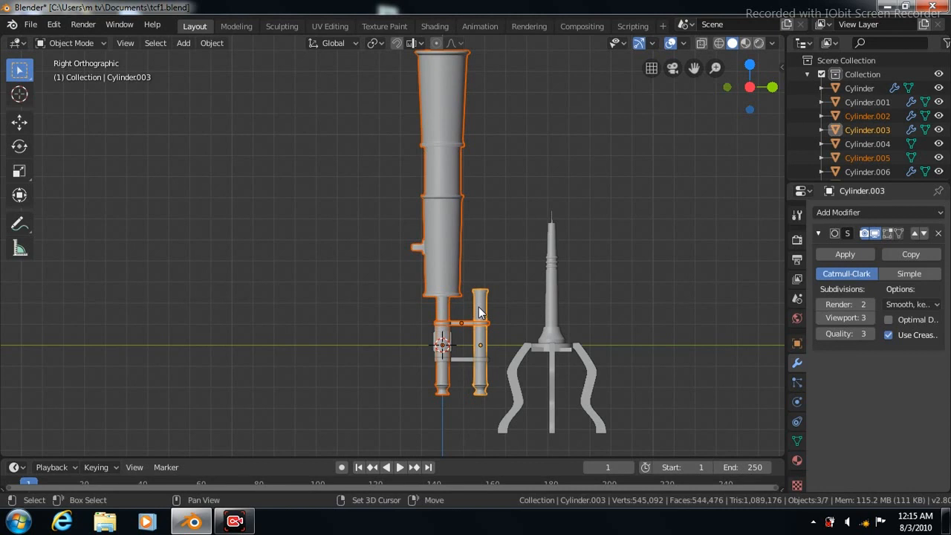
{"action": "left_click", "coordinate": [437, 340], "text": "shift"}
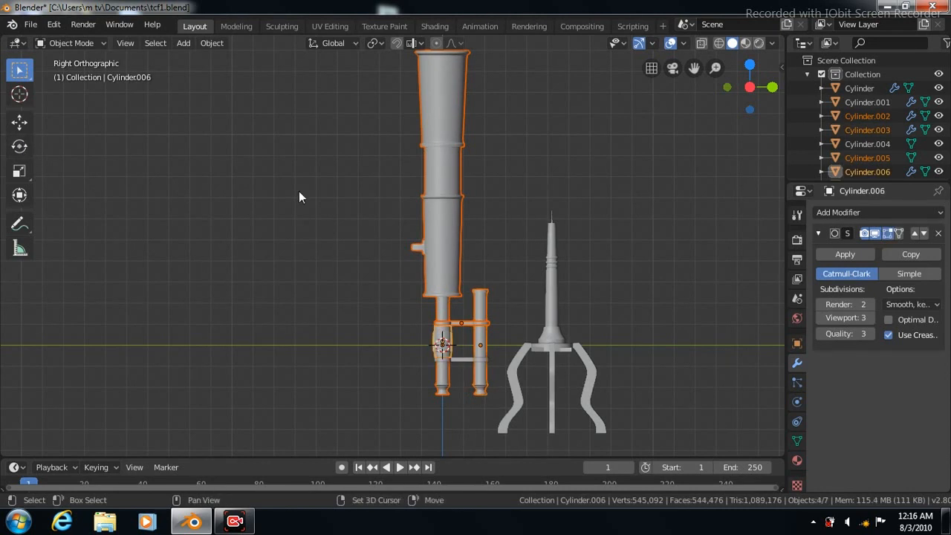
{"action": "left_click", "coordinate": [19, 148]}
{"action": "left_click_drag", "start_coordinate": [507, 336], "coordinate": [471, 270]}
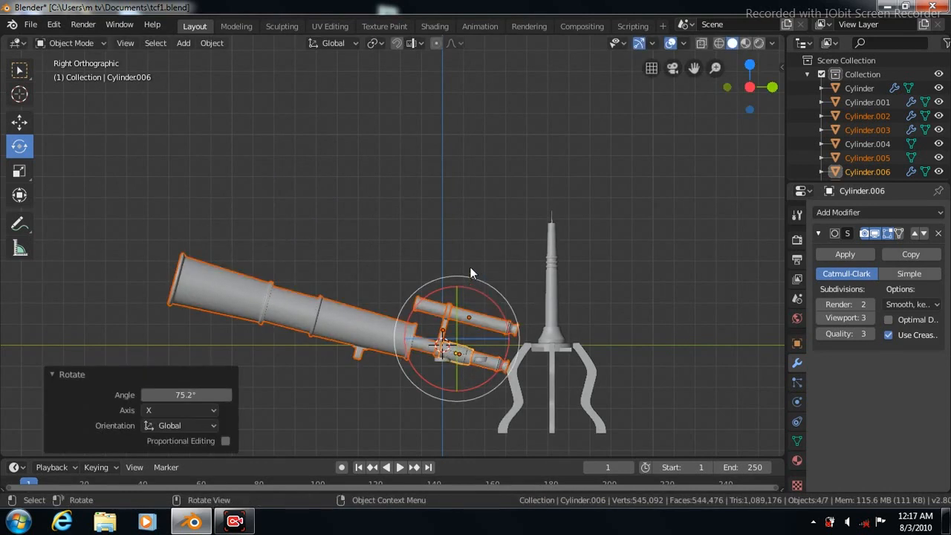
Step: Move the tilted telescope assembly with both brackets onto the tripod column so its stub sits on the pin, lowering it about 0.279 m along Z
{"action": "left_click", "coordinate": [20, 123]}
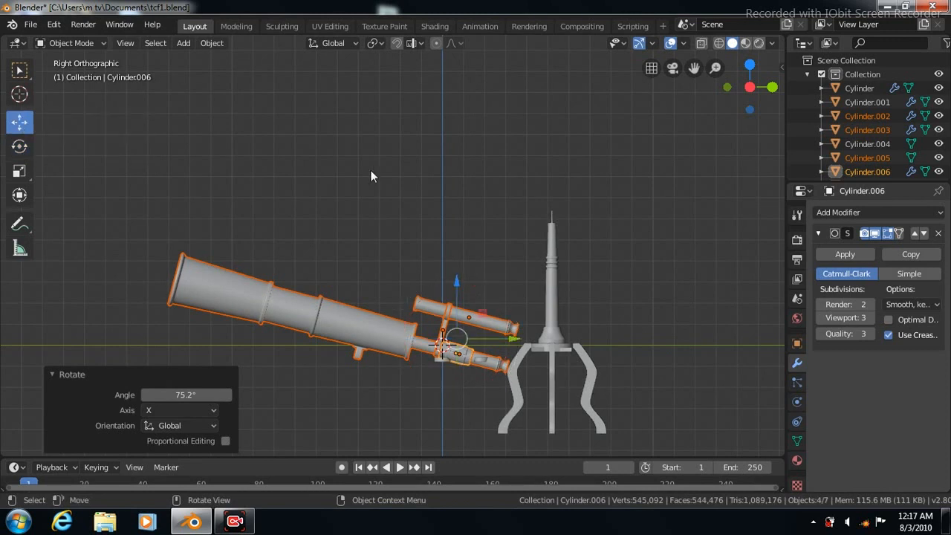
{"action": "left_click_drag", "start_coordinate": [456, 283], "coordinate": [455, 211]}
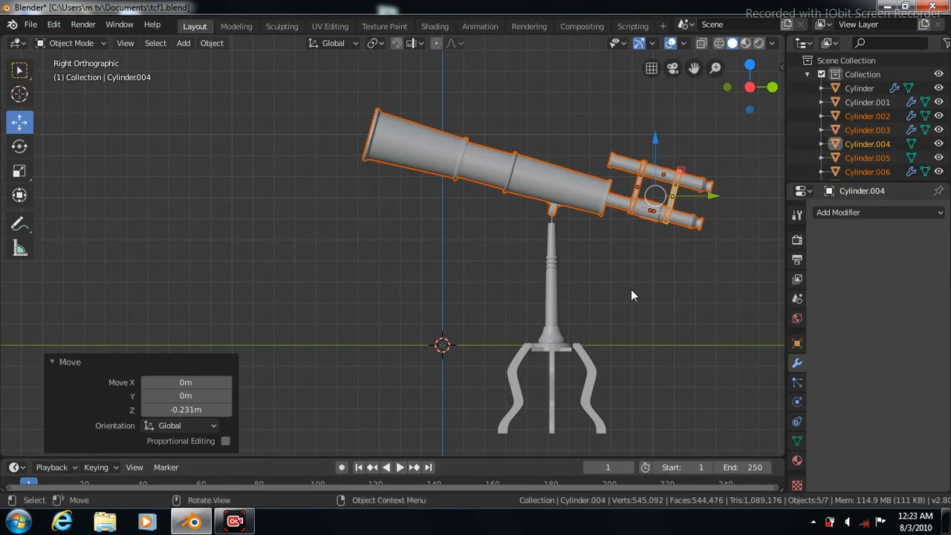
{"action": "scroll", "coordinate": [631, 296], "scroll_direction": "up", "scroll_amount": 2}
{"action": "scroll", "coordinate": [659, 245], "scroll_direction": "up", "scroll_amount": 3}
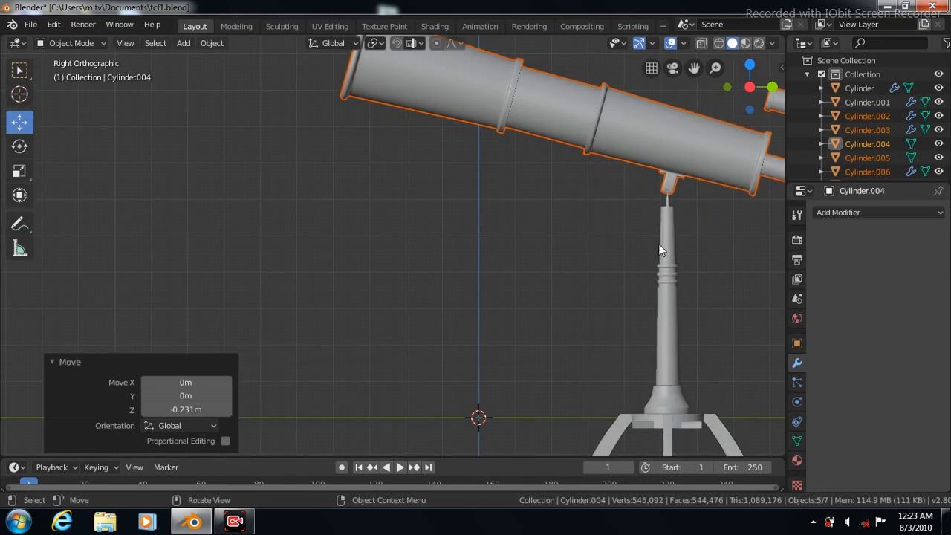
{"action": "left_click_drag", "start_coordinate": [693, 68], "coordinate": [235, 105]}
{"action": "left_click_drag", "start_coordinate": [588, 102], "coordinate": [587, 117]}
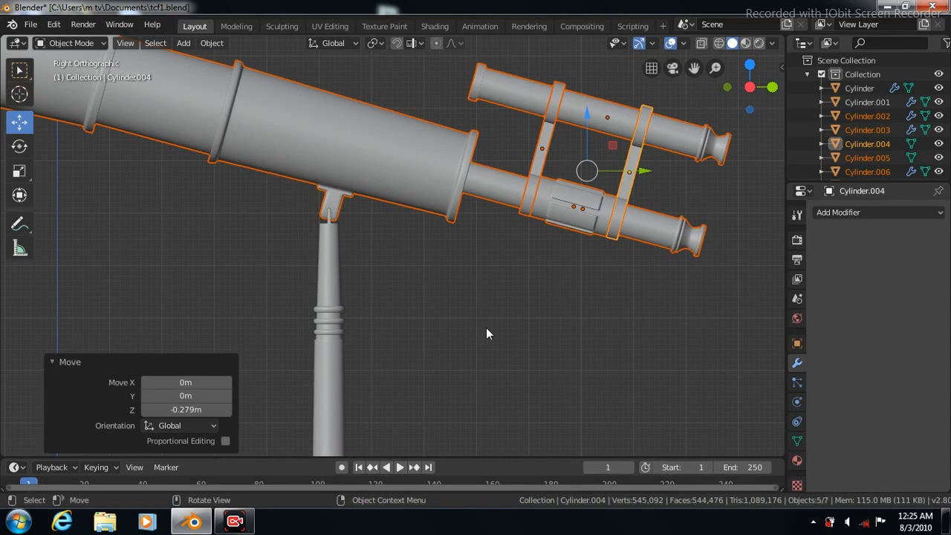
Step: Check the telescope's alignment on its tripod from the front and the side, then deselect everything
{"action": "key", "text": "KP_1"}
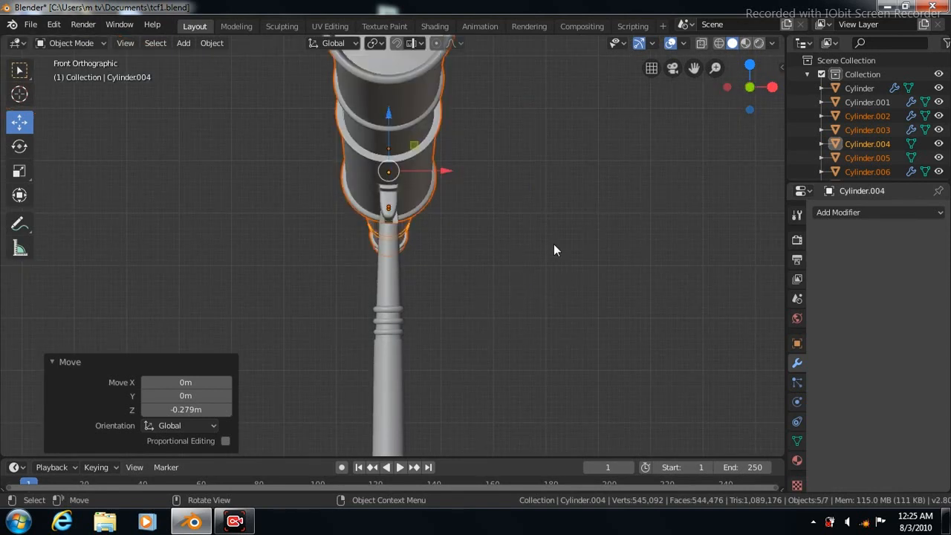
{"action": "key", "text": "KP_3"}
{"action": "scroll", "coordinate": [552, 330], "scroll_direction": "down", "scroll_amount": 2}
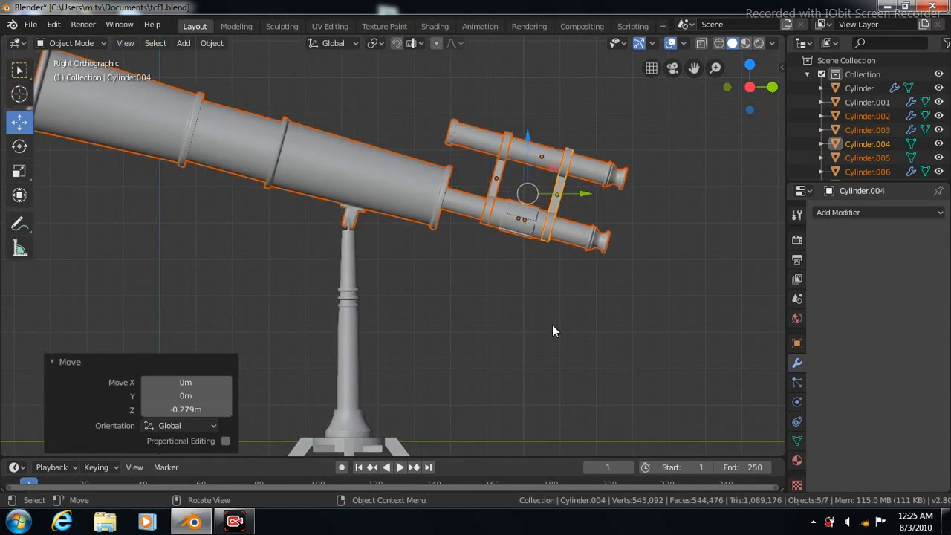
{"action": "scroll", "coordinate": [552, 331], "scroll_direction": "down", "scroll_amount": 1}
{"action": "scroll", "coordinate": [552, 330], "scroll_direction": "down", "scroll_amount": 1}
{"action": "scroll", "coordinate": [554, 330], "scroll_direction": "down", "scroll_amount": 4}
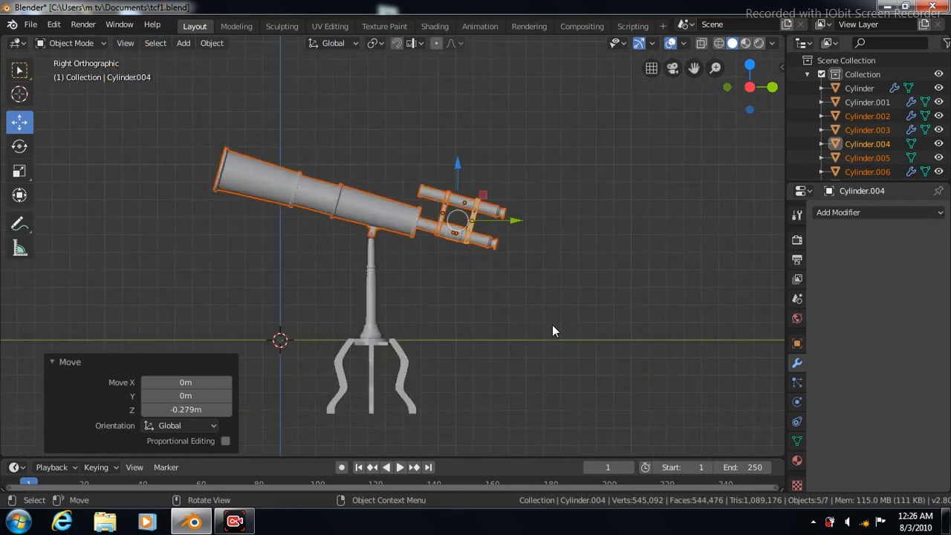
{"action": "scroll", "coordinate": [553, 331], "scroll_direction": "up", "scroll_amount": 2}
{"action": "left_click", "coordinate": [561, 280]}
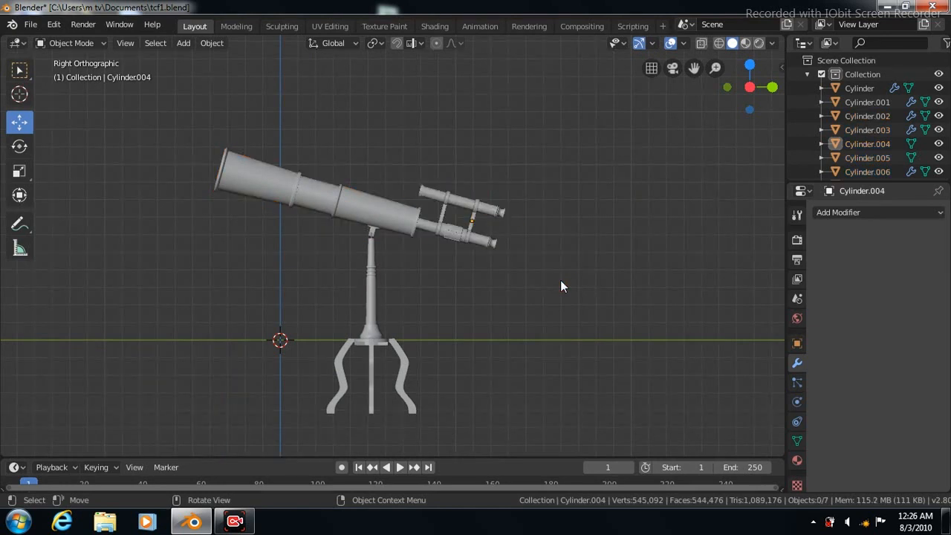
Step: Add a mesh cylinder with 30 vertices and align it to the view
{"action": "left_click", "coordinate": [182, 43]}
{"action": "mouse_move", "coordinate": [188, 57]}
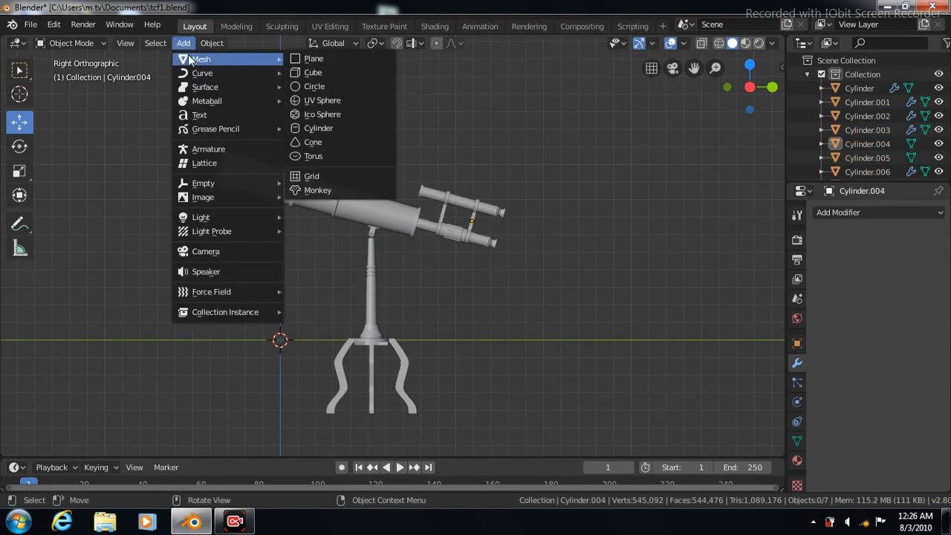
{"action": "left_click", "coordinate": [312, 129]}
{"action": "left_click", "coordinate": [184, 278]}
{"action": "type", "text": "30"}
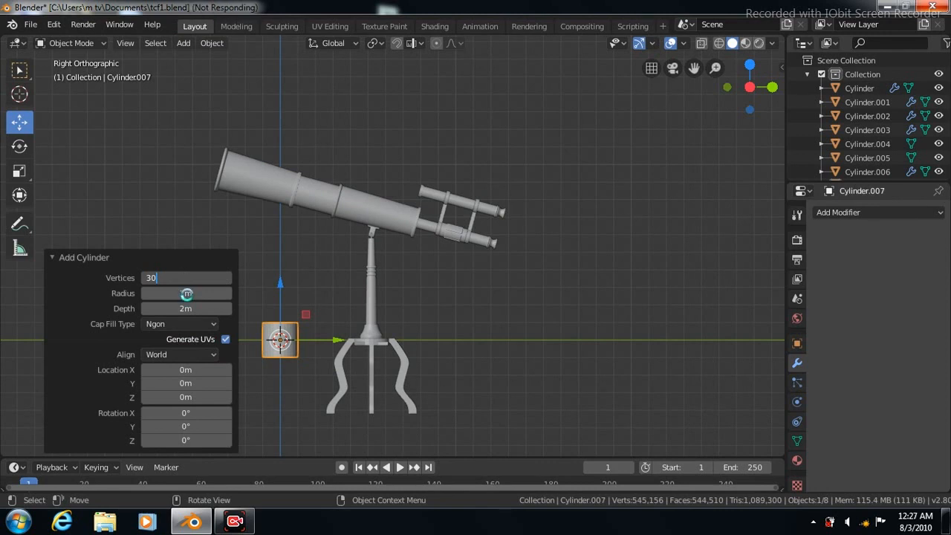
{"action": "left_click", "coordinate": [213, 354]}
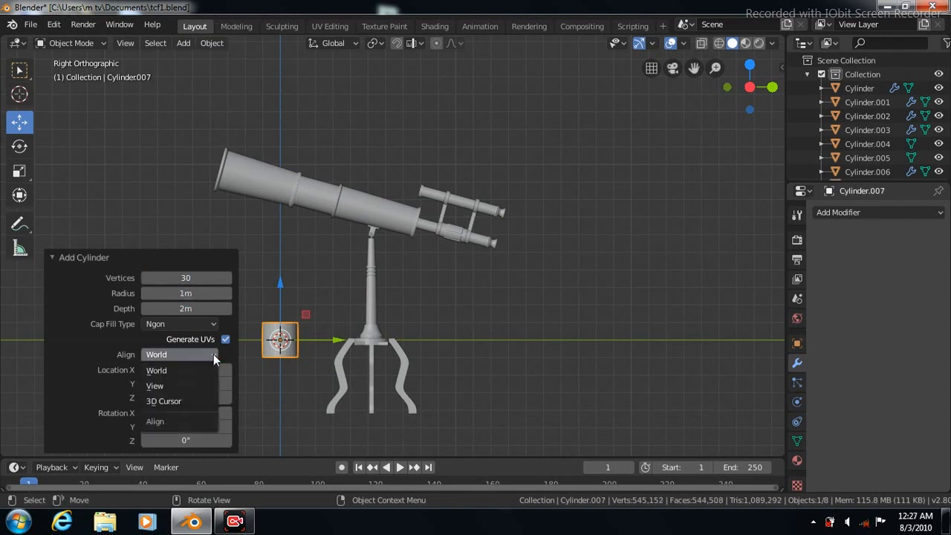
{"action": "left_click", "coordinate": [172, 385]}
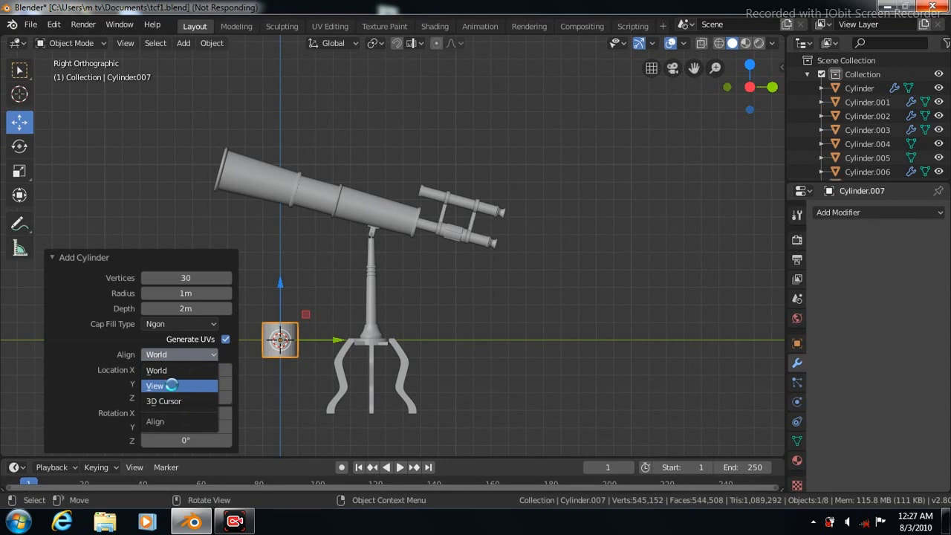
Step: Move the new cylinder along Y clear of the telescope and flatten it along X into a thin disc, with a final scale of about 0.850
{"action": "left_click_drag", "start_coordinate": [338, 343], "coordinate": [632, 300]}
{"action": "left_click", "coordinate": [576, 338]}
{"action": "key", "text": "KP_7"}
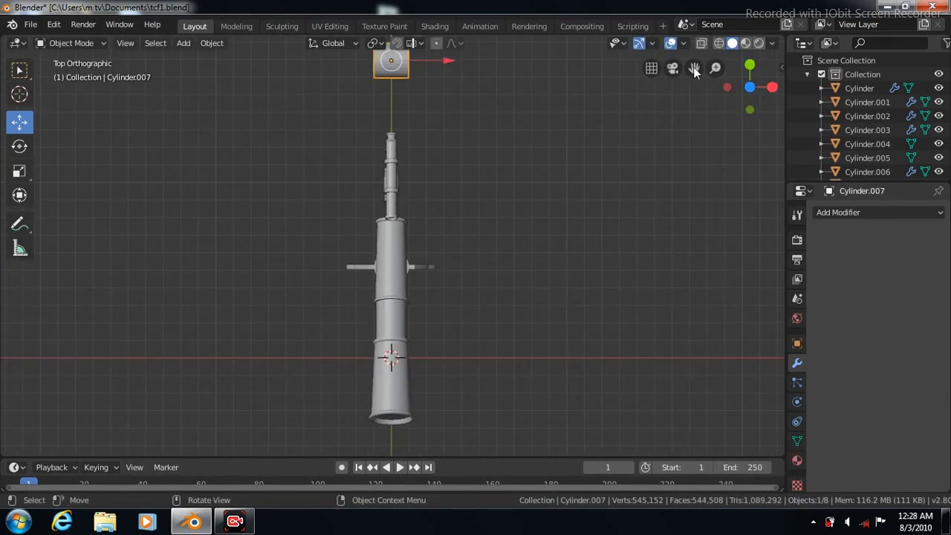
{"action": "left_click_drag", "start_coordinate": [693, 66], "coordinate": [683, 225]}
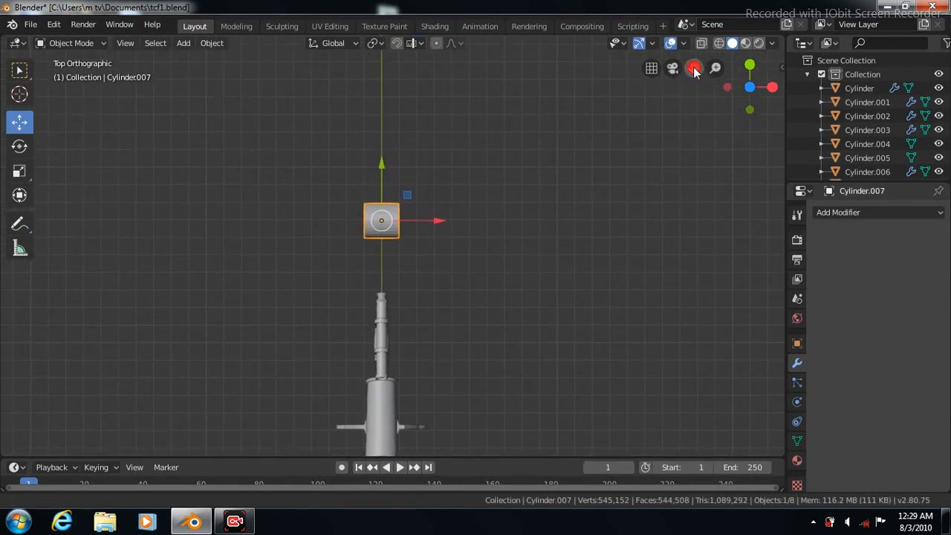
{"action": "scroll", "coordinate": [515, 217], "scroll_direction": "up", "scroll_amount": 6}
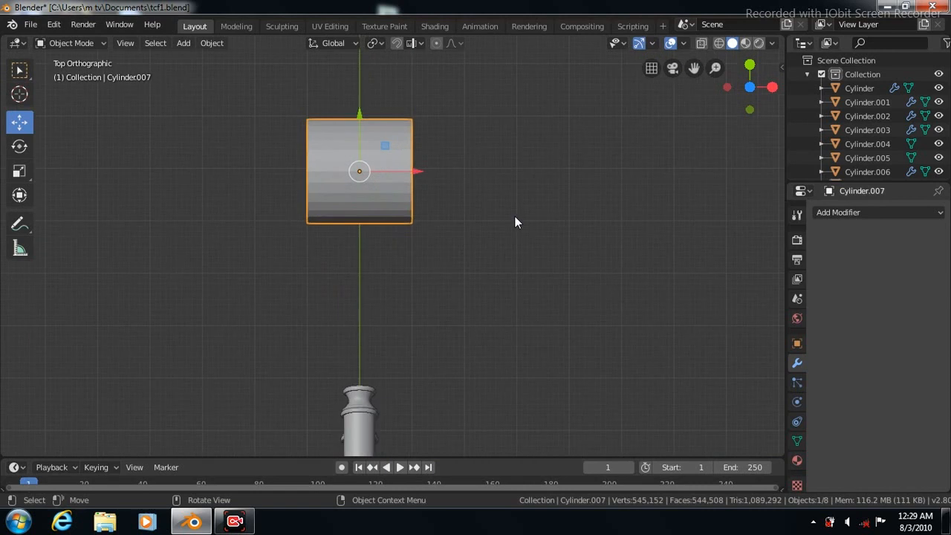
{"action": "scroll", "coordinate": [515, 216], "scroll_direction": "up", "scroll_amount": 1}
{"action": "left_click", "coordinate": [19, 171]}
{"action": "mouse_move", "coordinate": [408, 161]}
{"action": "left_mouse_down"}
{"action": "mouse_move", "coordinate": [364, 154]}
{"action": "mouse_move", "coordinate": [407, 156]}
{"action": "mouse_move", "coordinate": [398, 159]}
{"action": "left_mouse_up"}
Step: Enter Edit Mode on the disc, clear its selection and switch to face selection
{"action": "key", "text": "KP_3"}
{"action": "left_click_drag", "start_coordinate": [694, 67], "coordinate": [697, 222]}
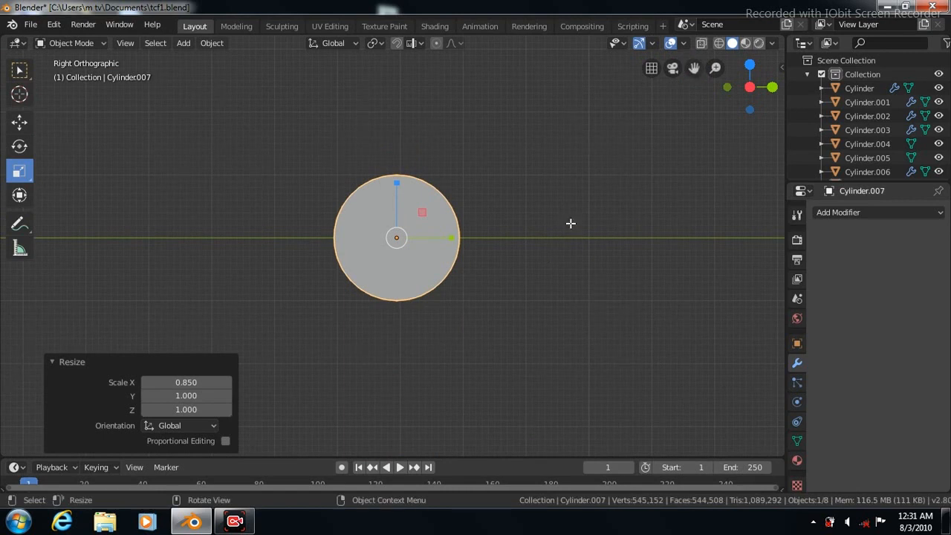
{"action": "key", "text": "Tab"}
{"action": "left_click", "coordinate": [20, 127]}
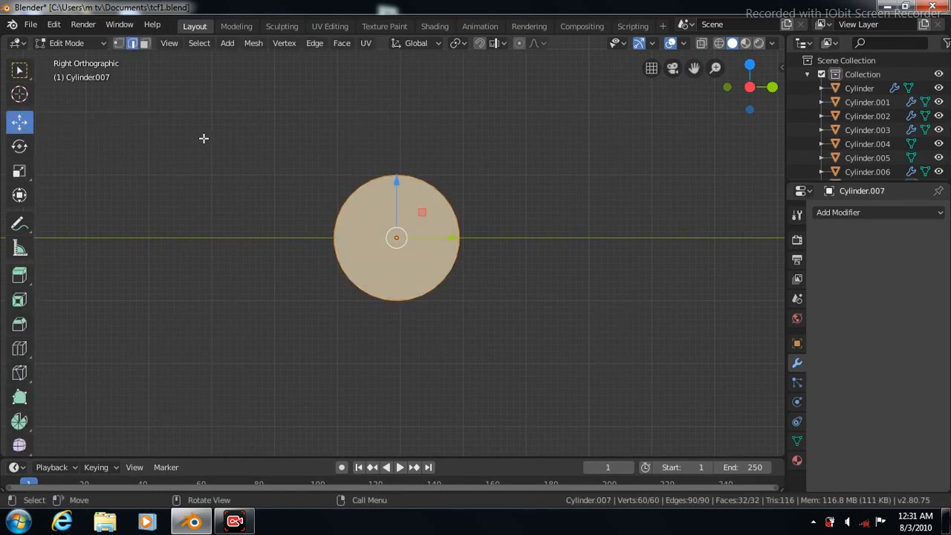
{"action": "left_click", "coordinate": [380, 265]}
{"action": "left_click", "coordinate": [145, 44]}
{"action": "key", "text": "w"}
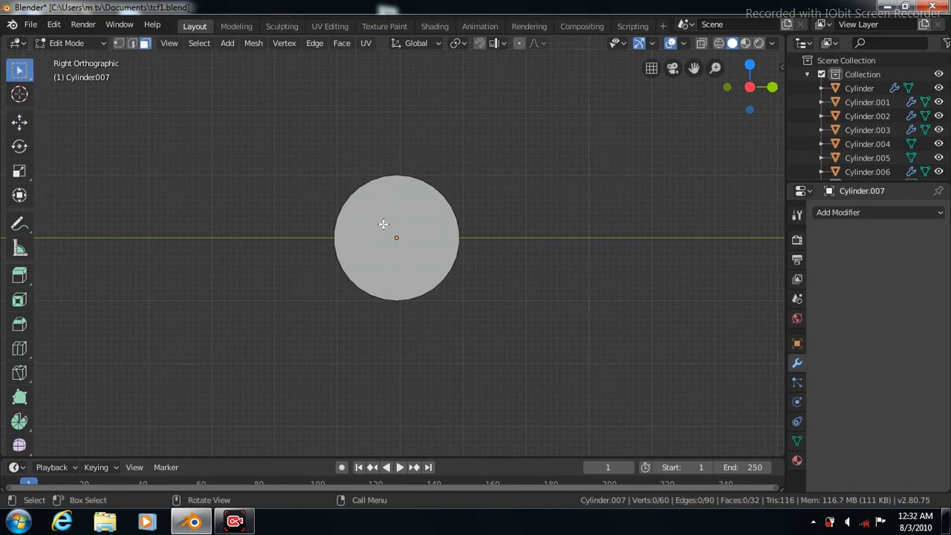
Step: Select the circular faces on both sides of the disc and inset them by about 0.6172 m
{"action": "left_click", "coordinate": [382, 224]}
{"action": "key", "text": "KP_8"}
{"action": "key", "text": "KP_8"}
{"action": "key", "text": "KP_8"}
{"action": "key", "text": "KP_8"}
{"action": "key", "text": "KP_8"}
{"action": "key", "text": "KP_8"}
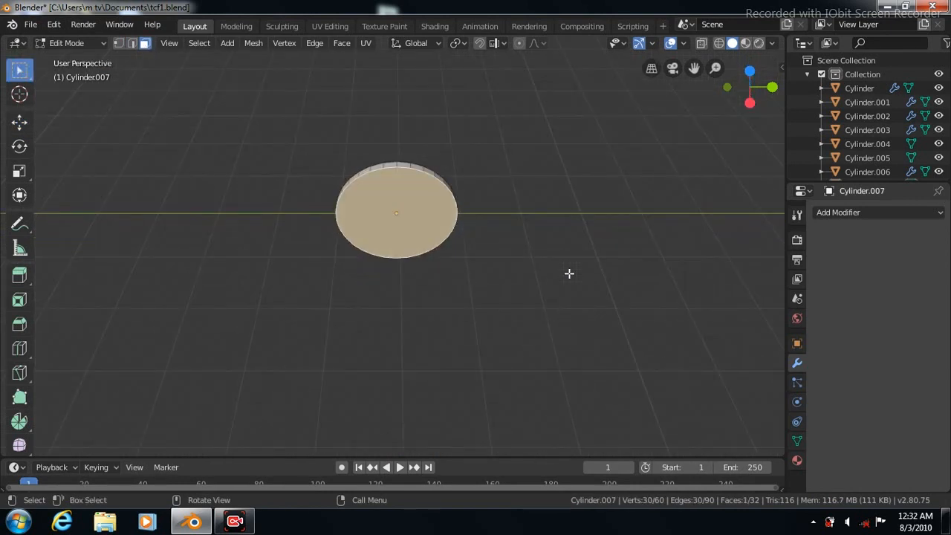
{"action": "key", "text": "KP_8"}
{"action": "left_click", "coordinate": [413, 206], "text": "shift"}
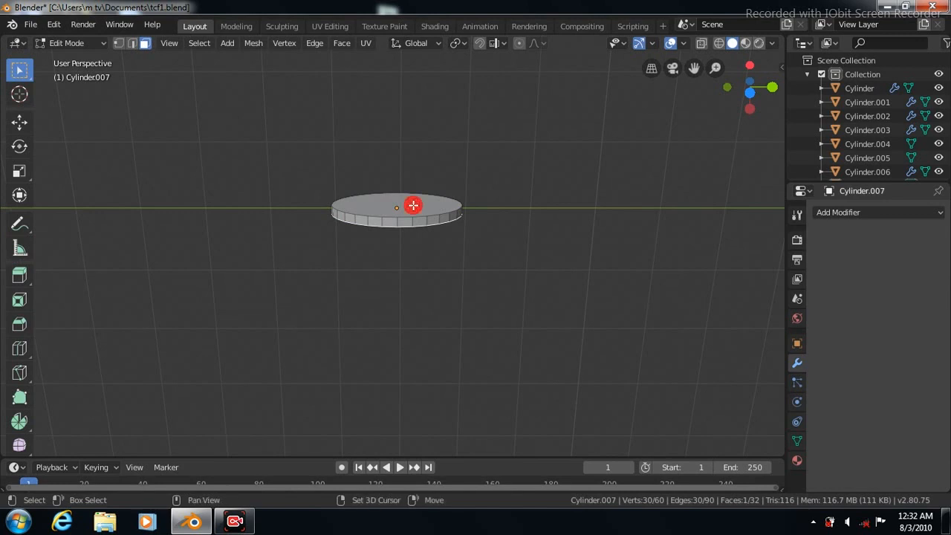
{"action": "left_click", "coordinate": [340, 43]}
{"action": "left_click", "coordinate": [360, 104]}
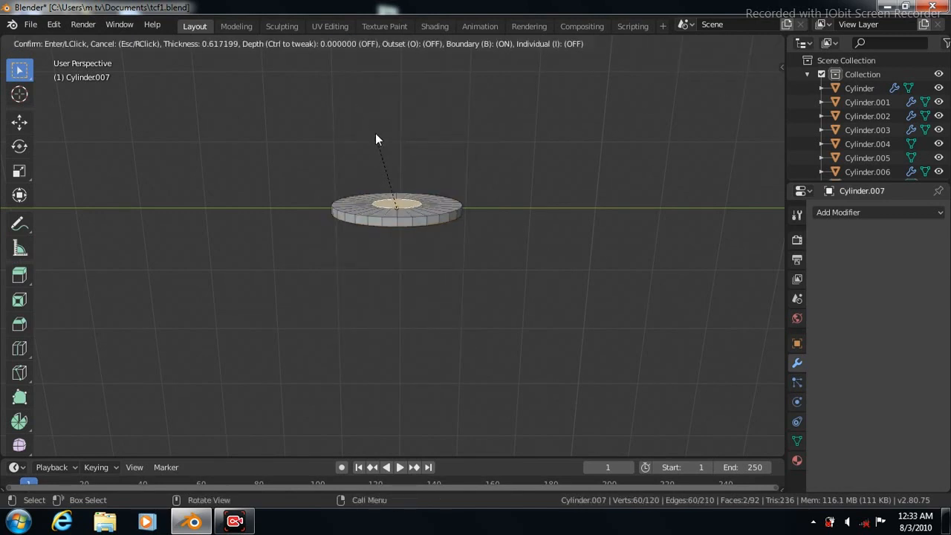
{"action": "left_click", "coordinate": [375, 139]}
Step: Add a loop cut to the ring around the disc's inset, slid toward the outer rim with a factor of about -0.528
{"action": "key", "text": "KP_3"}
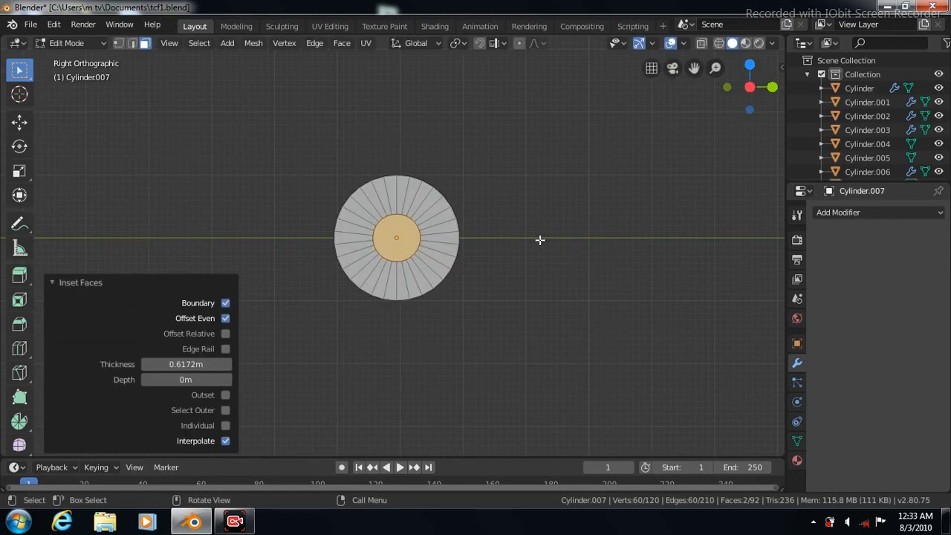
{"action": "left_click", "coordinate": [19, 349]}
{"action": "scroll", "coordinate": [563, 218], "scroll_direction": "up", "scroll_amount": 3}
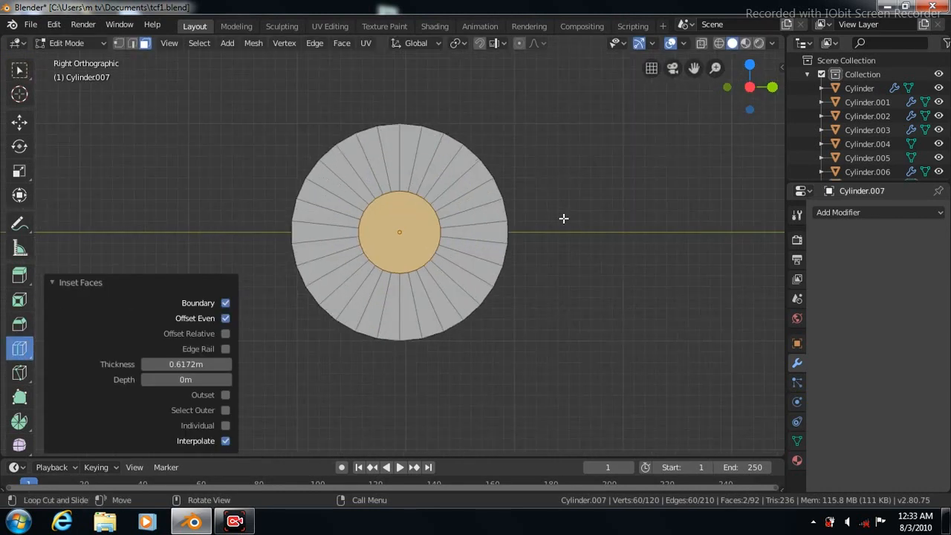
{"action": "scroll", "coordinate": [564, 219], "scroll_direction": "up", "scroll_amount": 2}
{"action": "left_click_drag", "start_coordinate": [425, 130], "coordinate": [425, 97]}
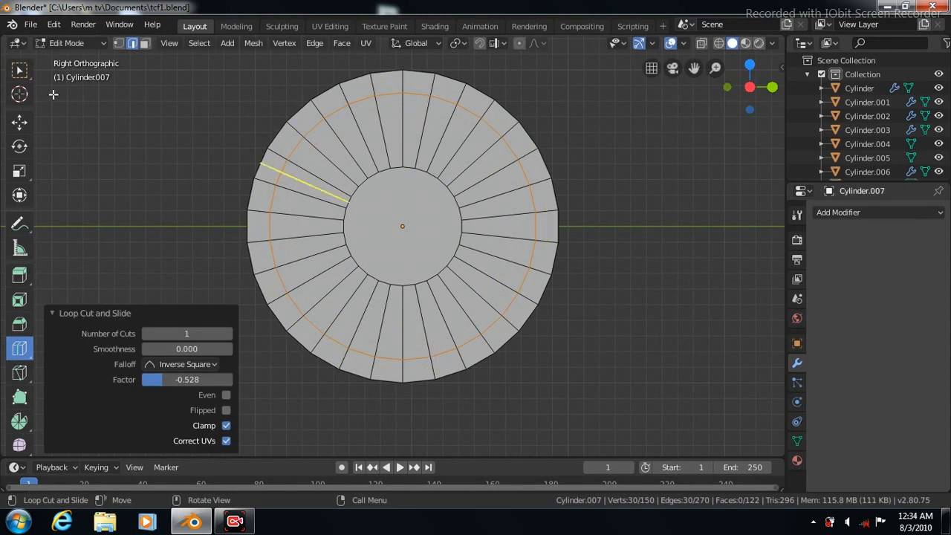
Step: Select eight adjacent wedge faces on the upper right of the disc's ring, inside the loop cut, and delete them
{"action": "left_click", "coordinate": [19, 70]}
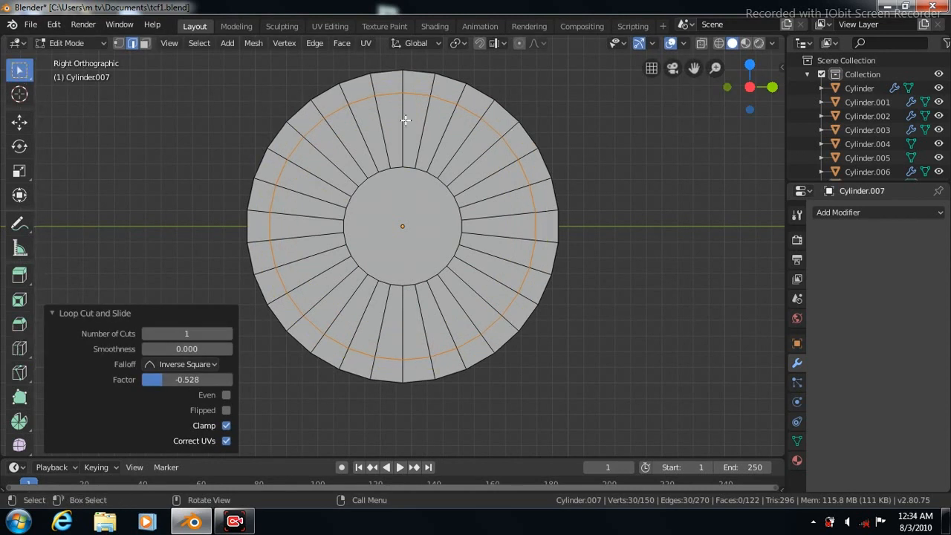
{"action": "left_click", "coordinate": [431, 122], "text": "shift"}
{"action": "left_click", "coordinate": [142, 43]}
{"action": "left_click", "coordinate": [433, 130]}
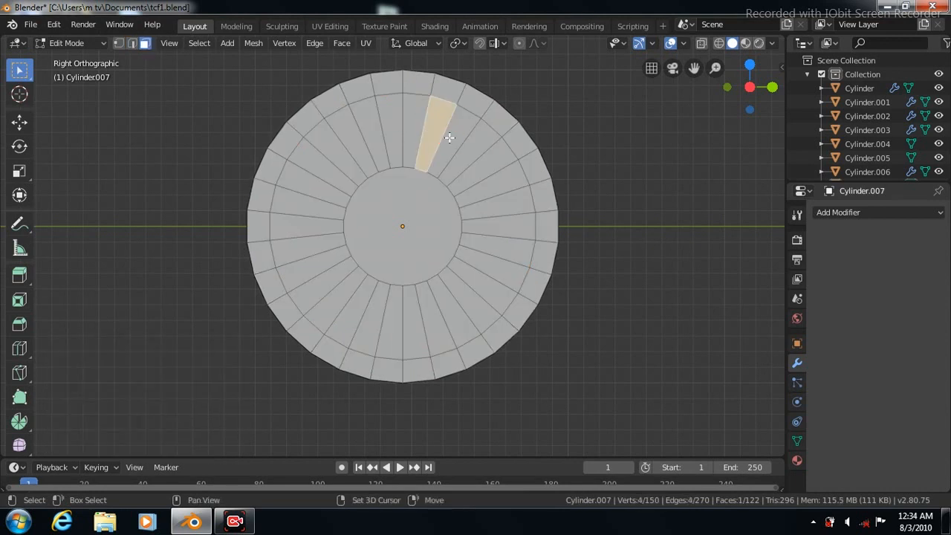
{"action": "left_click", "coordinate": [469, 152], "text": "shift"}
{"action": "left_click", "coordinate": [486, 162], "text": "shift"}
{"action": "left_click", "coordinate": [497, 183], "text": "shift"}
{"action": "left_click", "coordinate": [504, 202], "text": "shift"}
{"action": "left_click", "coordinate": [506, 221], "text": "shift"}
{"action": "left_click", "coordinate": [507, 239], "text": "shift"}
{"action": "left_click", "coordinate": [505, 249], "text": "shift"}
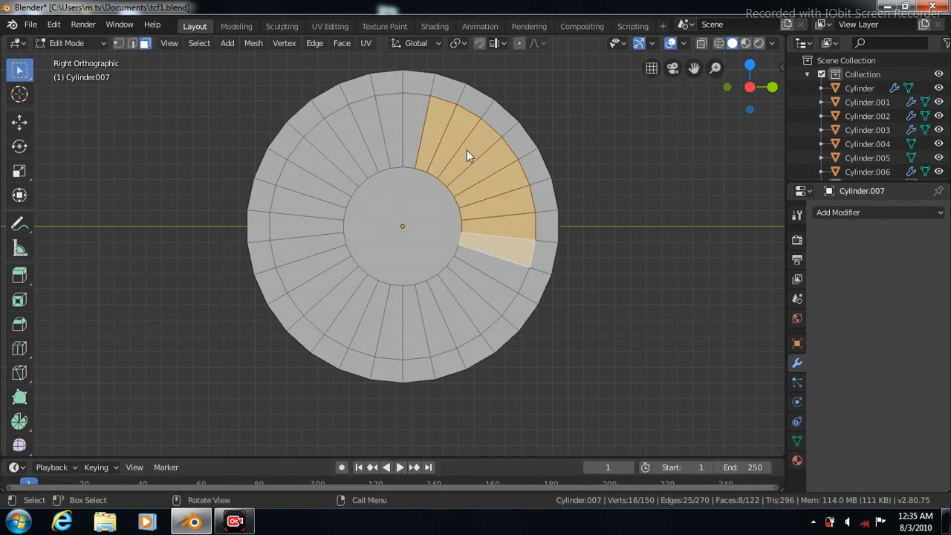
{"action": "right_click", "coordinate": [477, 173]}
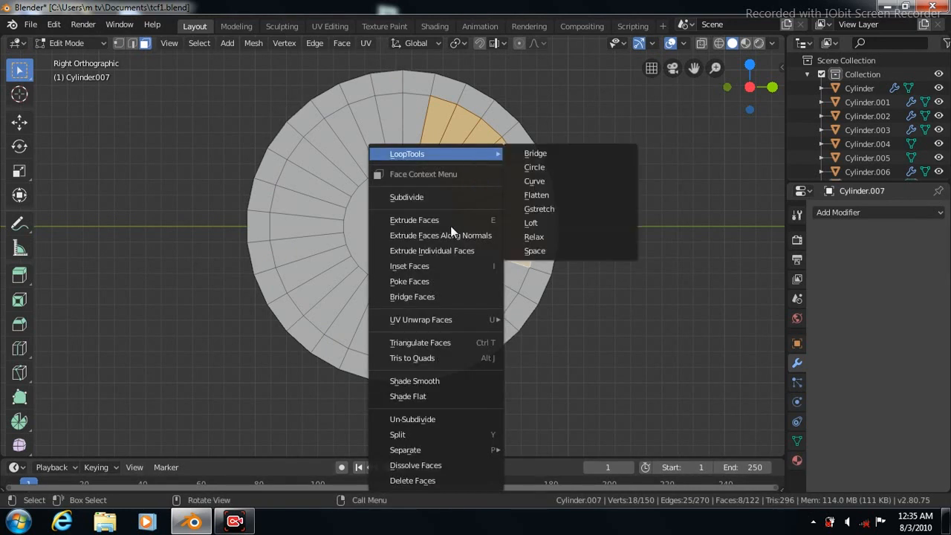
{"action": "left_click", "coordinate": [437, 479]}
Step: Delete the matching eight wedge faces on the disc's far side to open the upper-right gap right through
{"action": "left_click", "coordinate": [437, 135]}
{"action": "left_click", "coordinate": [459, 147], "text": "shift"}
{"action": "left_click", "coordinate": [478, 160], "text": "shift"}
{"action": "left_click", "coordinate": [487, 178], "text": "shift"}
{"action": "left_click", "coordinate": [493, 194], "text": "shift"}
{"action": "left_click", "coordinate": [498, 214], "text": "shift"}
{"action": "left_click", "coordinate": [498, 229], "text": "shift"}
{"action": "left_click", "coordinate": [501, 250], "text": "shift"}
{"action": "right_click", "coordinate": [500, 242]}
{"action": "left_click", "coordinate": [478, 361]}
Step: Remove the eight wedge faces in the lower sector of the disc, leaving a two-face-wide spoke on each side
{"action": "left_click", "coordinate": [467, 301]}
{"action": "left_click", "coordinate": [434, 317], "text": "shift"}
{"action": "left_click", "coordinate": [420, 321], "text": "shift"}
{"action": "left_click", "coordinate": [407, 323], "text": "shift"}
{"action": "left_click", "coordinate": [396, 321], "text": "shift"}
{"action": "left_click", "coordinate": [376, 318], "text": "shift"}
{"action": "left_click", "coordinate": [349, 312], "text": "shift"}
{"action": "left_click", "coordinate": [327, 300], "text": "shift"}
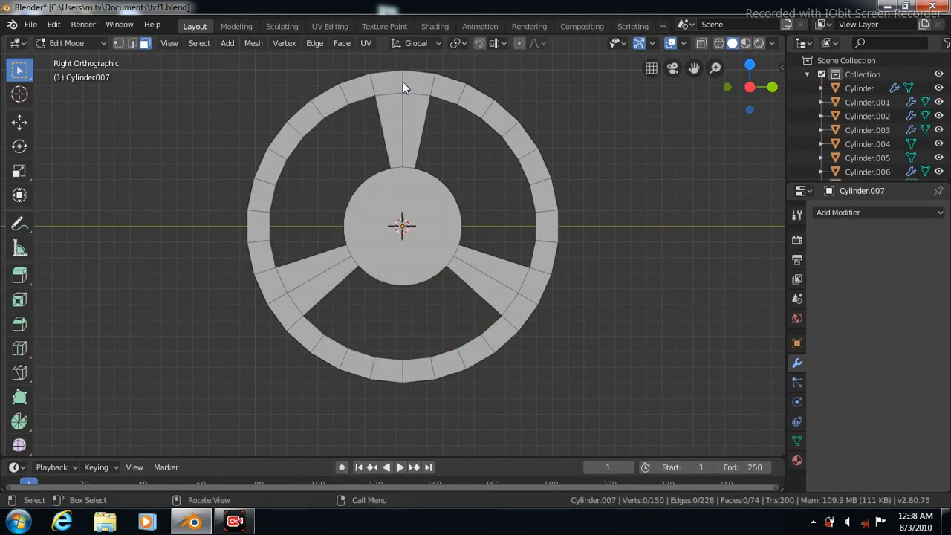
Step: Select the full ring of front faces around the wheel's outer rim
{"action": "left_click", "coordinate": [402, 82]}
{"action": "left_click", "coordinate": [403, 79], "text": "ctrl+alt"}
{"action": "left_click", "coordinate": [340, 43]}
{"action": "left_click", "coordinate": [356, 106]}
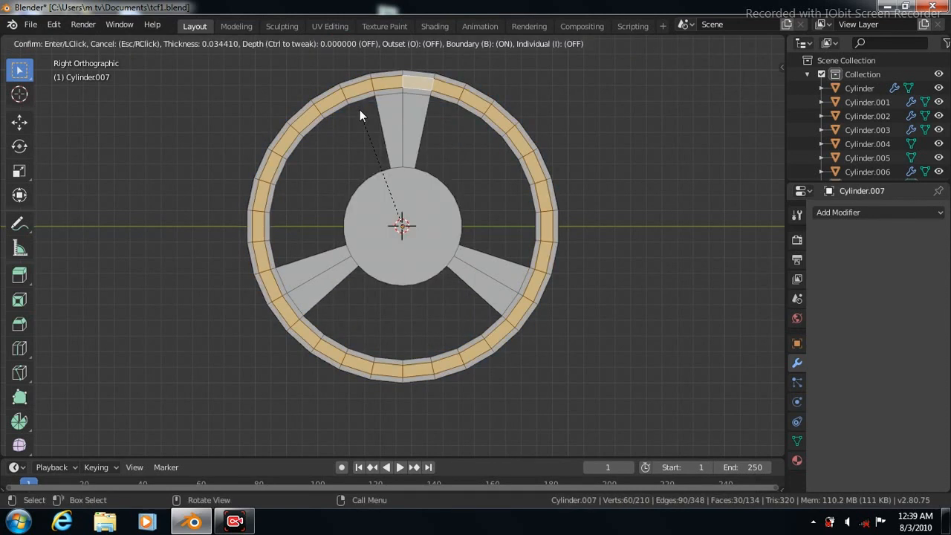
{"action": "left_click", "coordinate": [359, 112]}
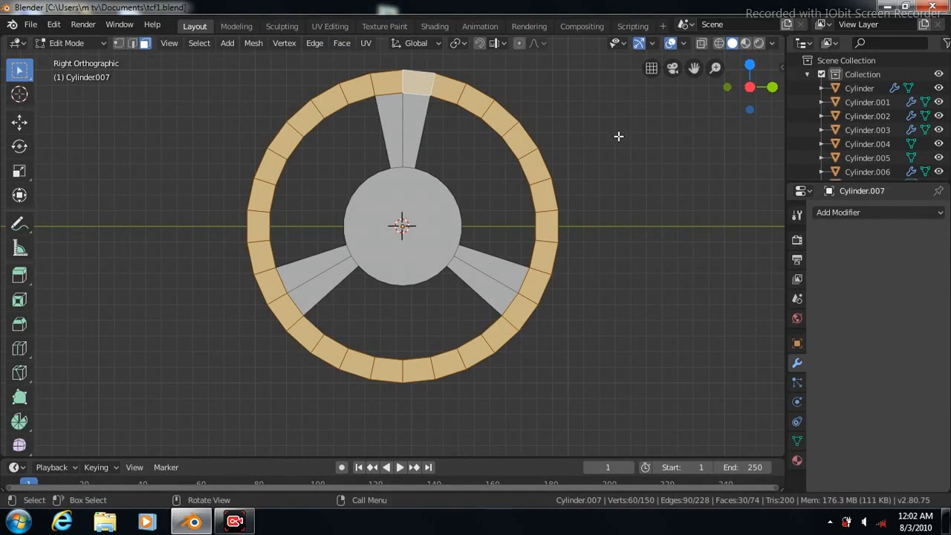
{"action": "key", "text": "i"}
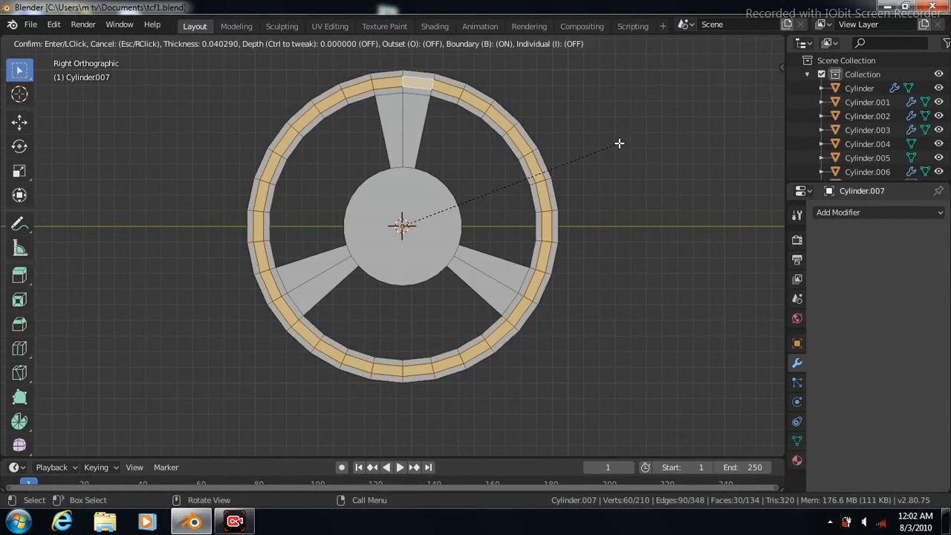
{"action": "left_click", "coordinate": [620, 144]}
{"action": "key", "text": "ctrl+z"}
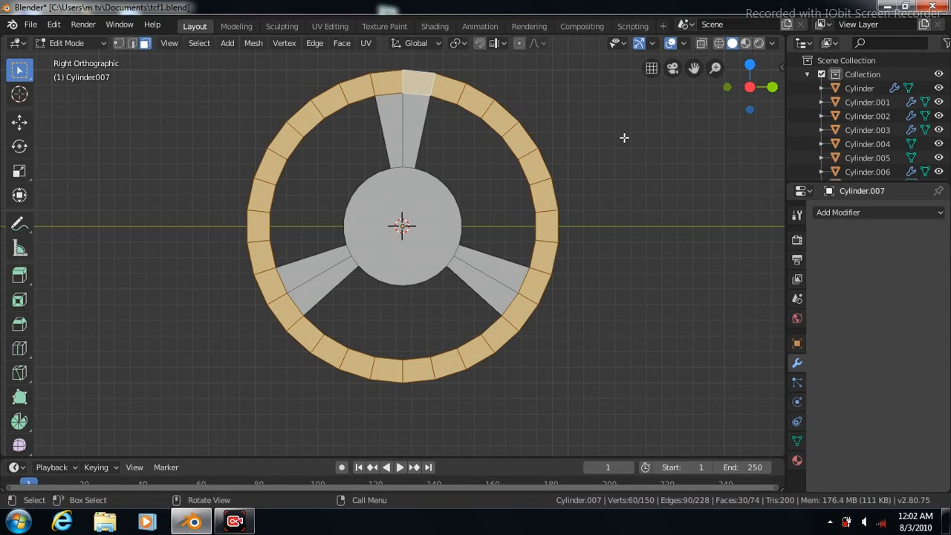
Step: Inset each selected rim face individually with a thickness of about 0.0192 m
{"action": "key", "text": "i"}
{"action": "key", "text": "i"}
{"action": "left_click", "coordinate": [622, 139]}
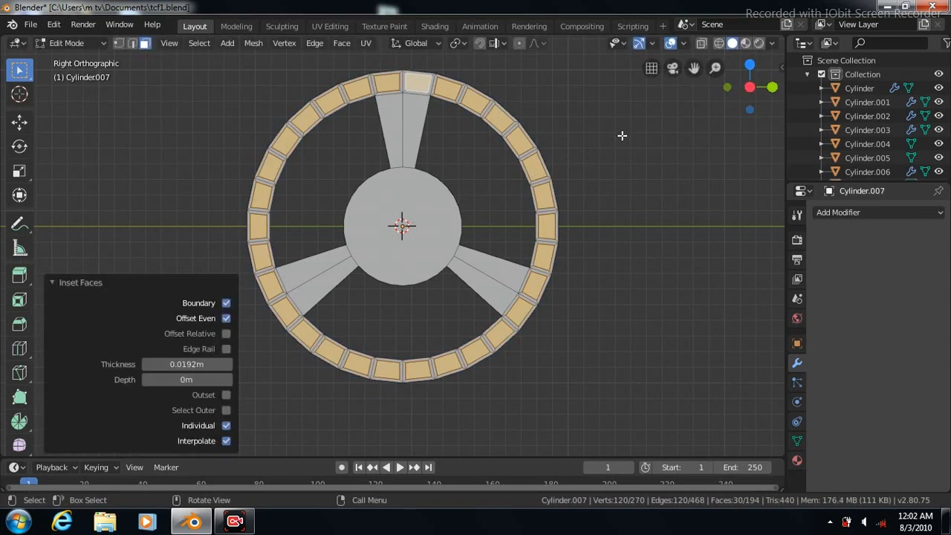
Step: Sink the inset rim faces into the wheel by moving them about -0.0516 m along X to form pockets
{"action": "key", "text": "KP_8"}
{"action": "key", "text": "KP_8"}
{"action": "key", "text": "KP_8"}
{"action": "key", "text": "KP_2"}
{"action": "key", "text": "KP_2"}
{"action": "key", "text": "KP_2"}
{"action": "key", "text": "KP_2"}
{"action": "key", "text": "KP_2"}
{"action": "key", "text": "KP_2"}
{"action": "key", "text": "KP_2"}
{"action": "key", "text": "KP_2"}
{"action": "key", "text": "KP_2"}
{"action": "key", "text": "KP_2"}
{"action": "key", "text": "KP_2"}
{"action": "key", "text": "KP_2"}
{"action": "key", "text": "KP_2"}
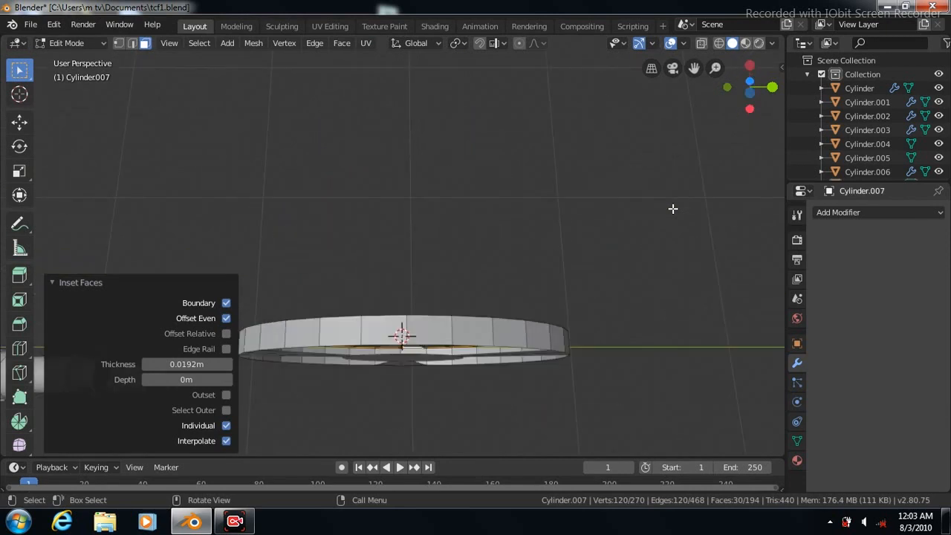
{"action": "key", "text": "KP_2"}
{"action": "key", "text": "KP_2"}
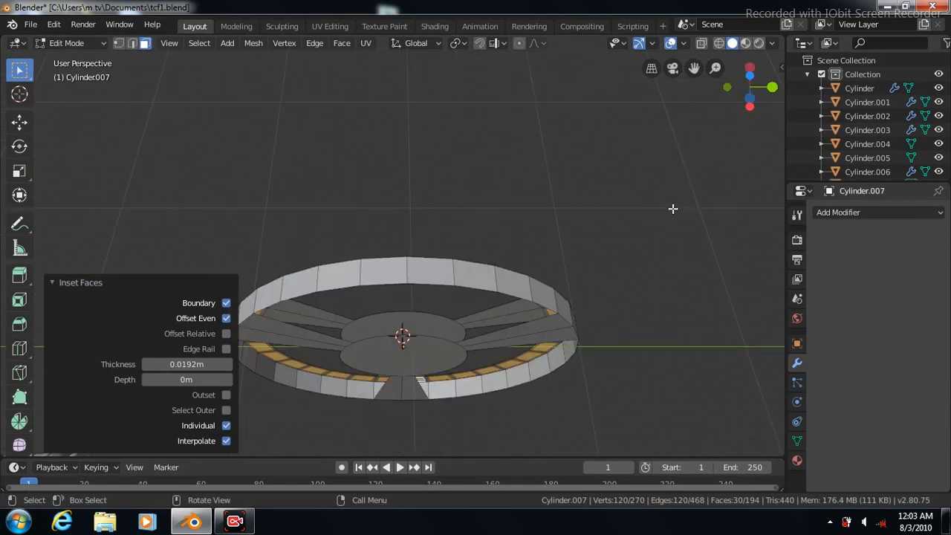
{"action": "key", "text": "KP_2"}
{"action": "key", "text": "KP_8"}
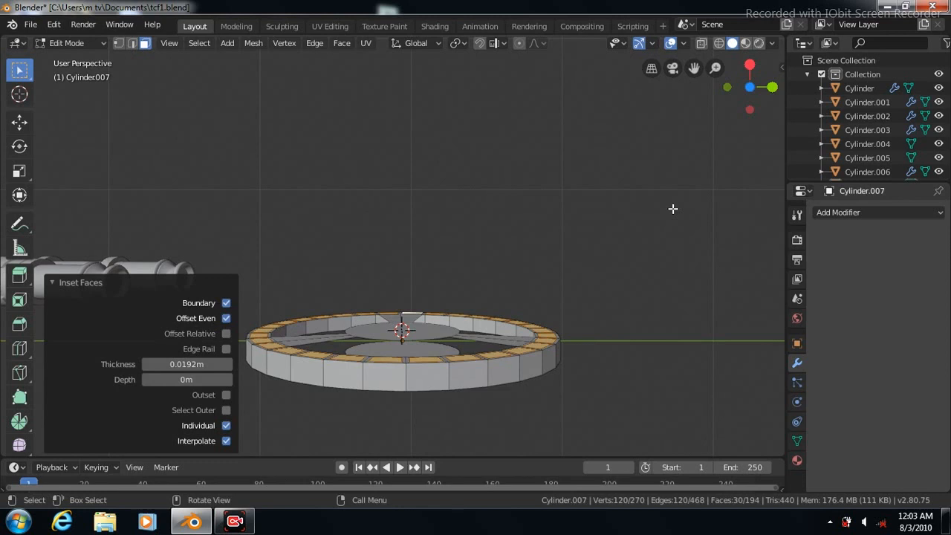
{"action": "key", "text": "KP_8"}
{"action": "left_click", "coordinate": [20, 121]}
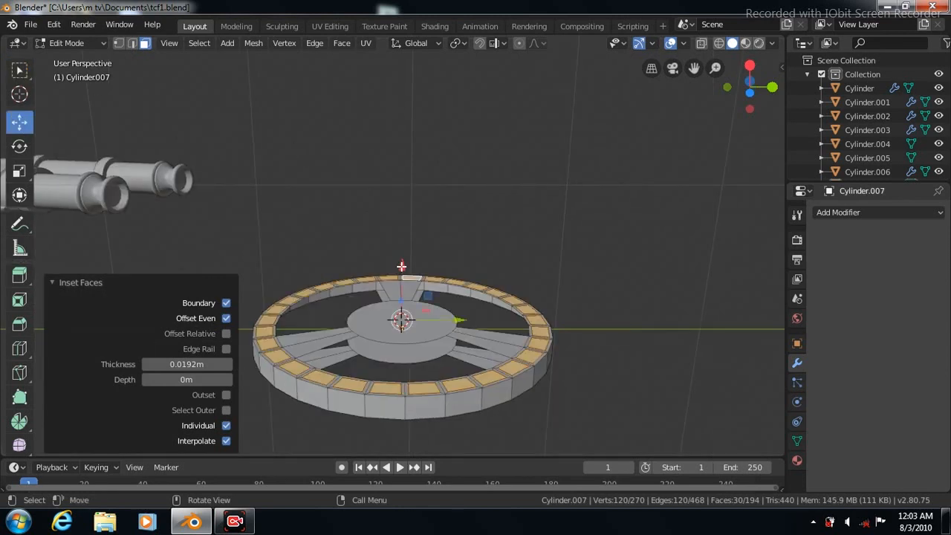
{"action": "left_click_drag", "start_coordinate": [401, 266], "coordinate": [401, 278]}
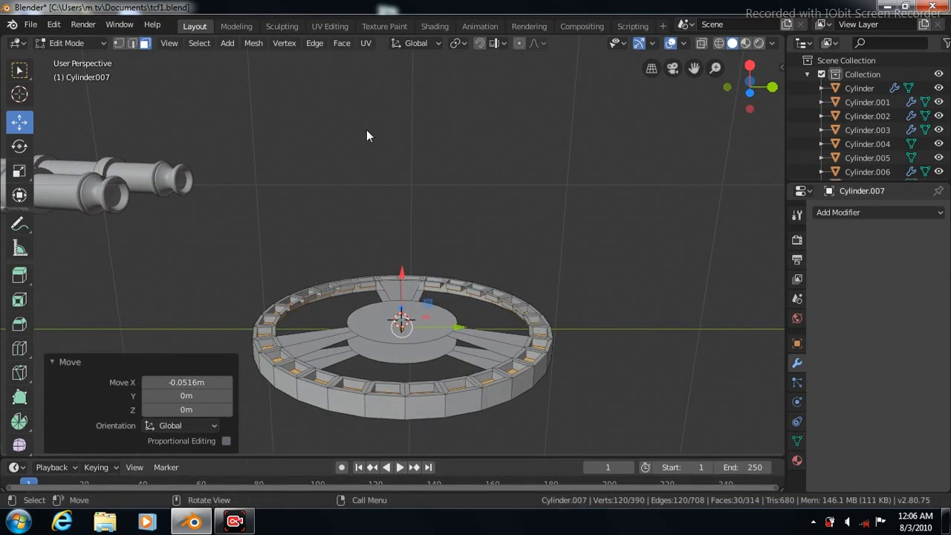
Step: Inset the selected faces at the bottoms of the rim pockets
{"action": "left_click", "coordinate": [342, 42]}
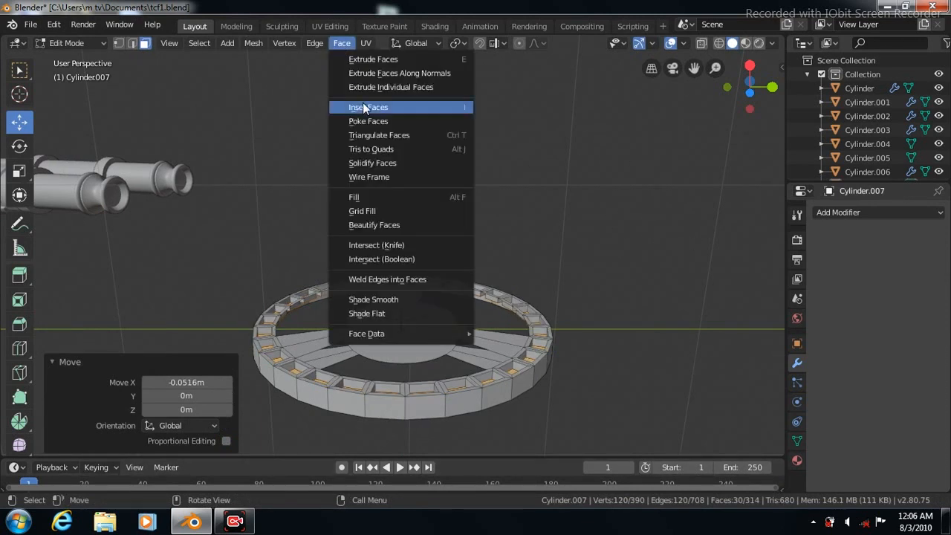
{"action": "left_click", "coordinate": [362, 103]}
{"action": "left_click", "coordinate": [364, 104]}
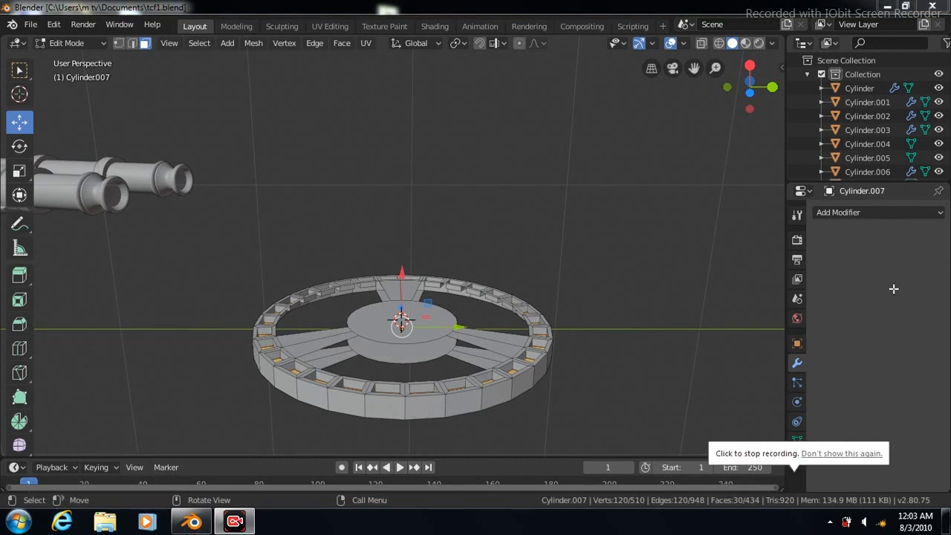
Step: Add a Subdivision Surface modifier to the wheel and set its viewport subdivisions to 3
{"action": "left_click", "coordinate": [877, 212]}
{"action": "left_click", "coordinate": [666, 444]}
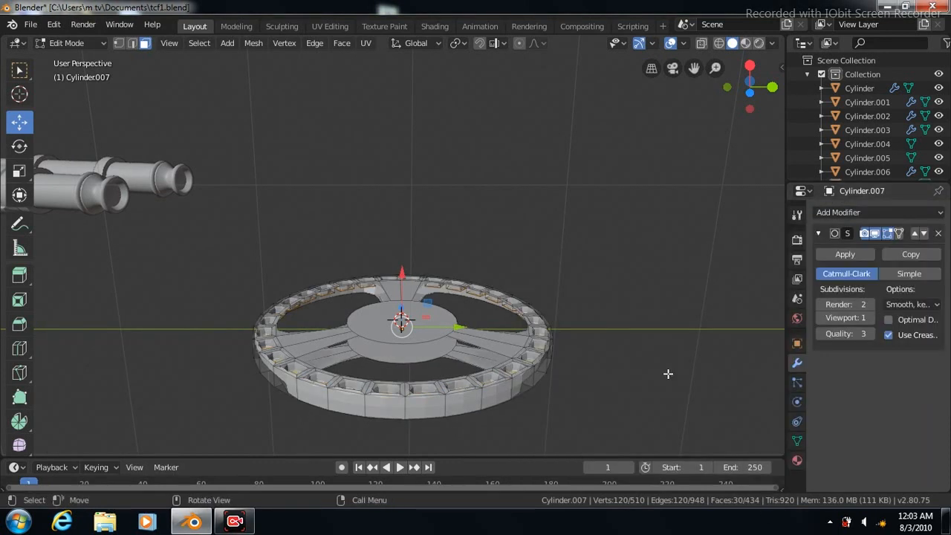
{"action": "left_click", "coordinate": [871, 317]}
{"action": "left_click", "coordinate": [870, 317]}
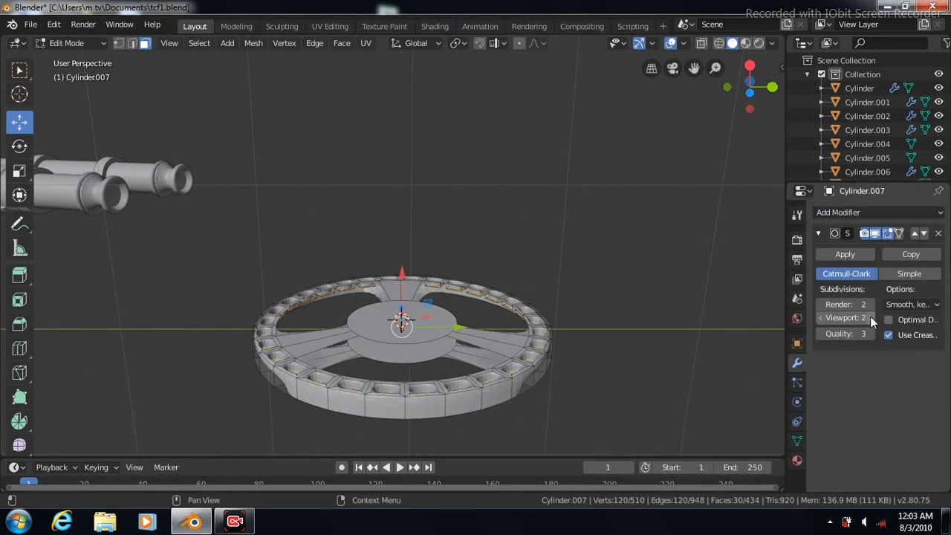
Step: Return to Object Mode, shade the wheel smooth and enable Auto Smooth for its normals
{"action": "right_click", "coordinate": [436, 407]}
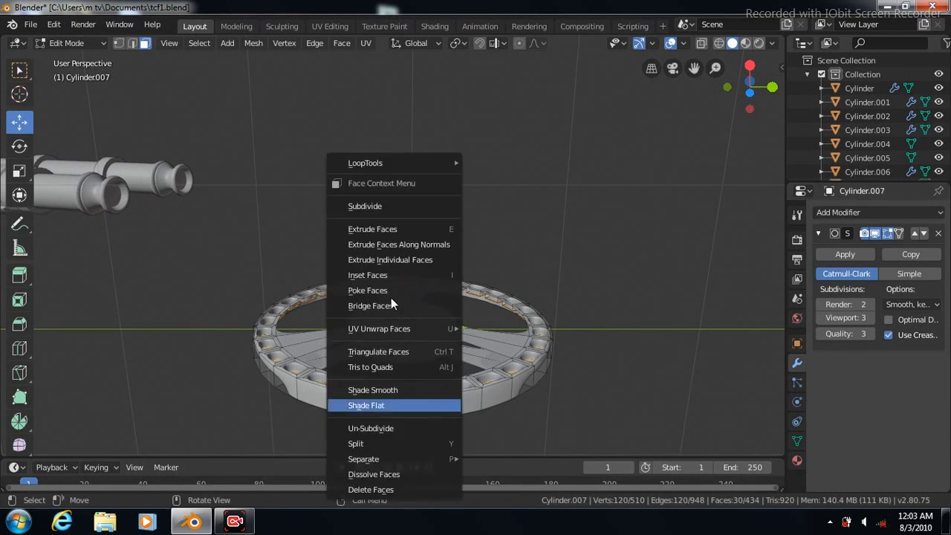
{"action": "key", "text": "Tab"}
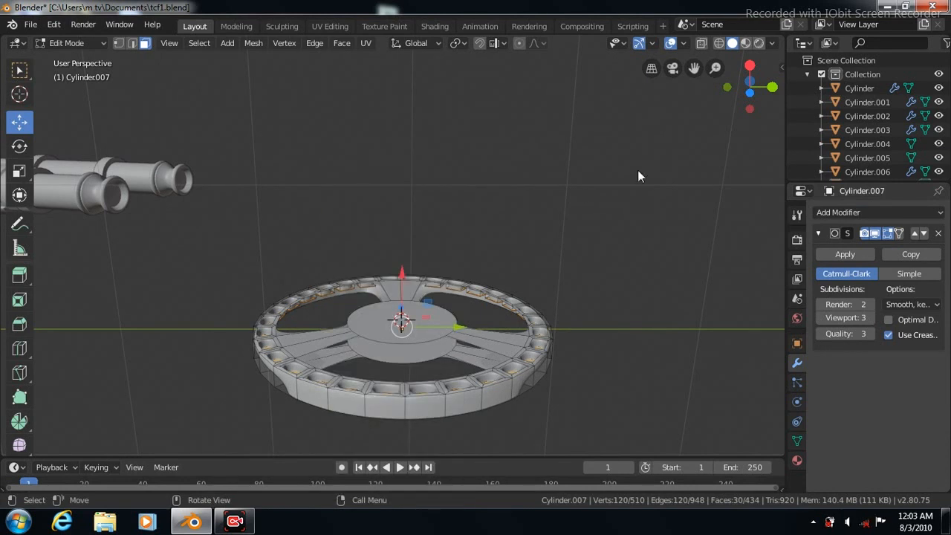
{"action": "right_click", "coordinate": [467, 402]}
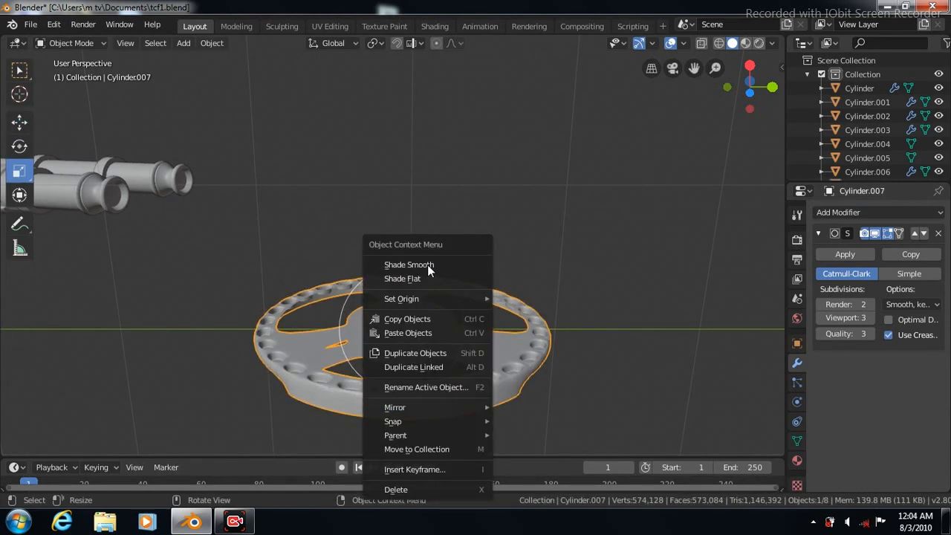
{"action": "left_click", "coordinate": [427, 265]}
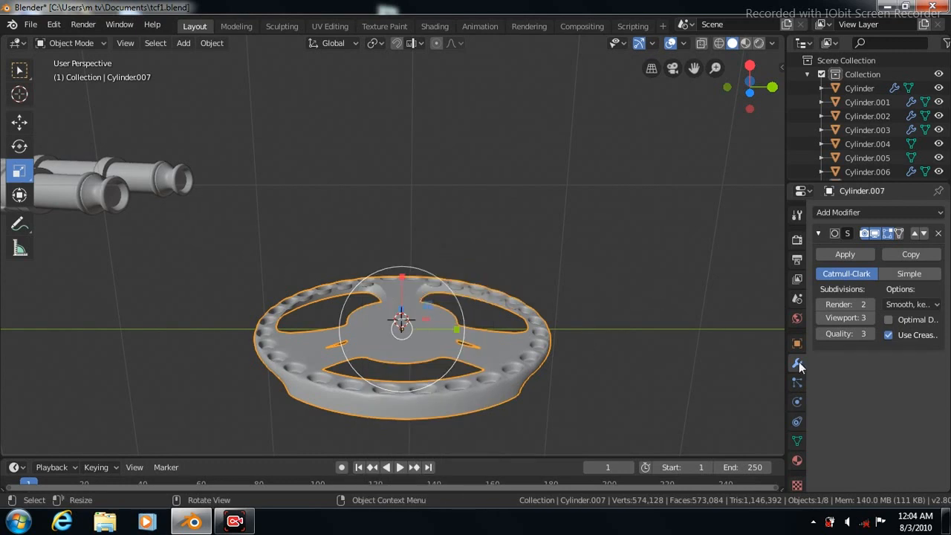
{"action": "left_click", "coordinate": [796, 441]}
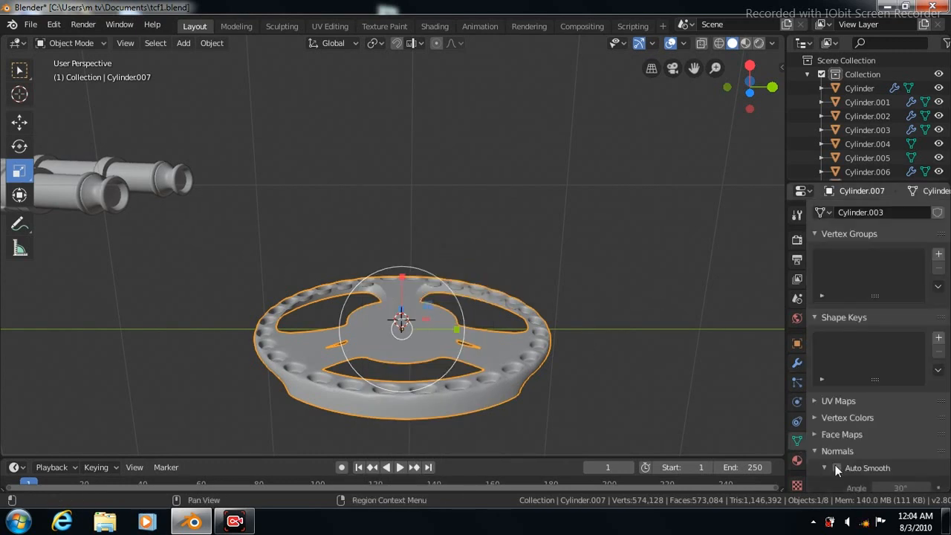
Step: Add loop cuts across the three spokes in Edit Mode, slid close to the rim and to the hub to sharpen their ends
{"action": "key", "text": "Tab"}
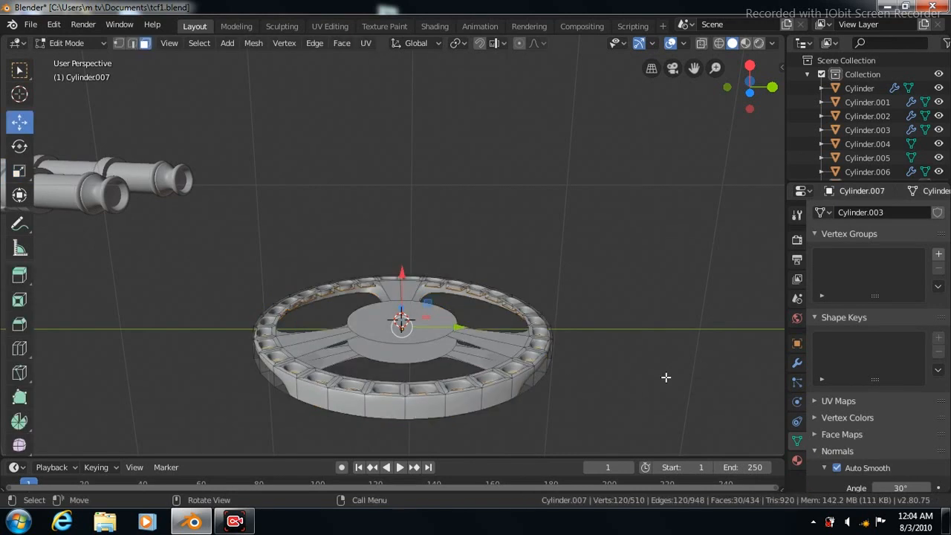
{"action": "key", "text": "KP_3"}
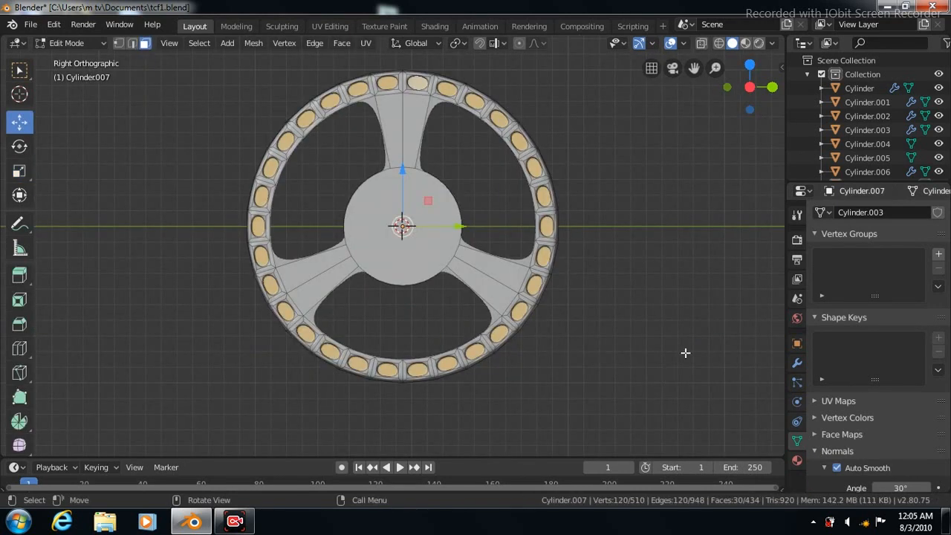
{"action": "left_click", "coordinate": [21, 350]}
{"action": "left_click_drag", "start_coordinate": [405, 131], "coordinate": [410, 95]}
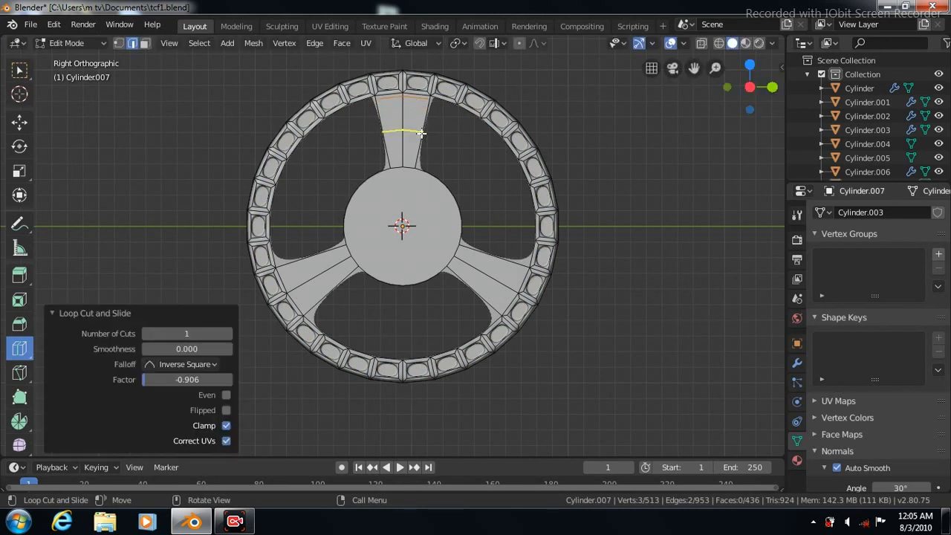
{"action": "left_click_drag", "start_coordinate": [403, 134], "coordinate": [404, 154]}
{"action": "left_click_drag", "start_coordinate": [319, 276], "coordinate": [347, 263]}
{"action": "left_click_drag", "start_coordinate": [480, 271], "coordinate": [467, 257]}
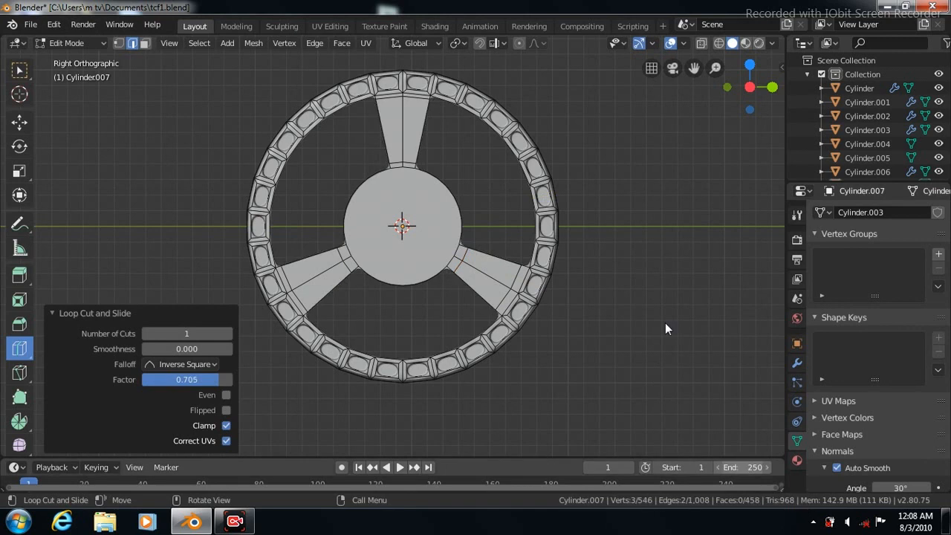
Step: Add a loop cut around the rim's thickness with a factor of about -0.538 and return to Object Mode
{"action": "key", "text": "KP_7"}
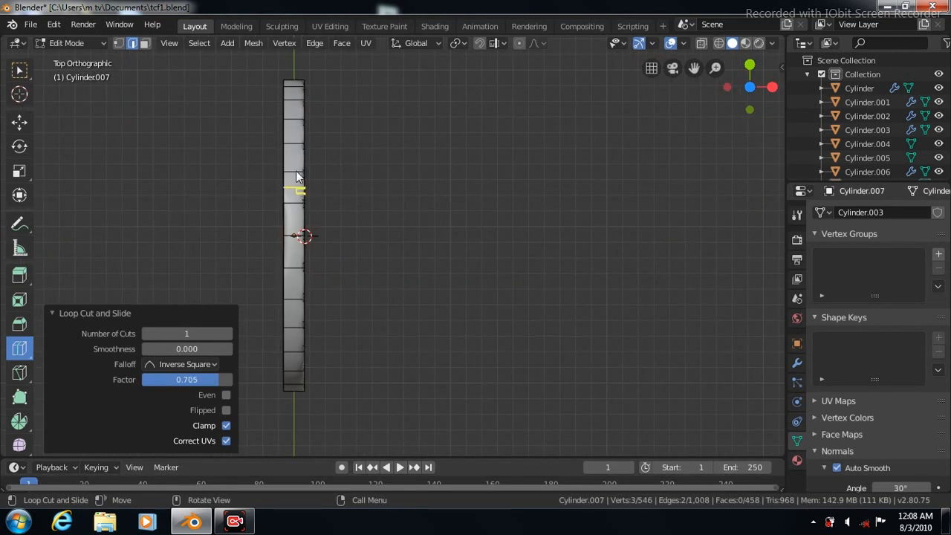
{"action": "mouse_move", "coordinate": [295, 176]}
{"action": "left_mouse_down"}
{"action": "mouse_move", "coordinate": [283, 170]}
{"action": "mouse_move", "coordinate": [298, 172]}
{"action": "left_mouse_up"}
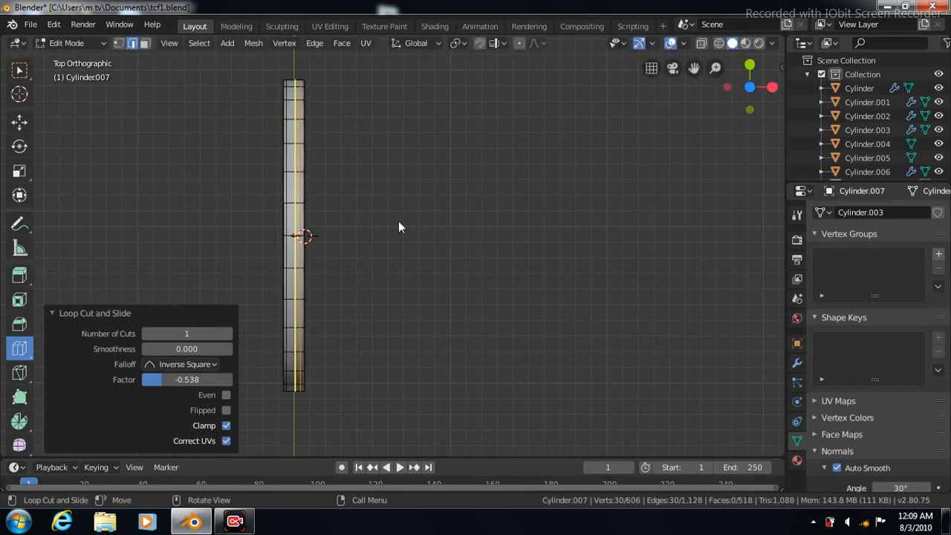
{"action": "key", "text": "KP_3"}
{"action": "key", "text": "Tab"}
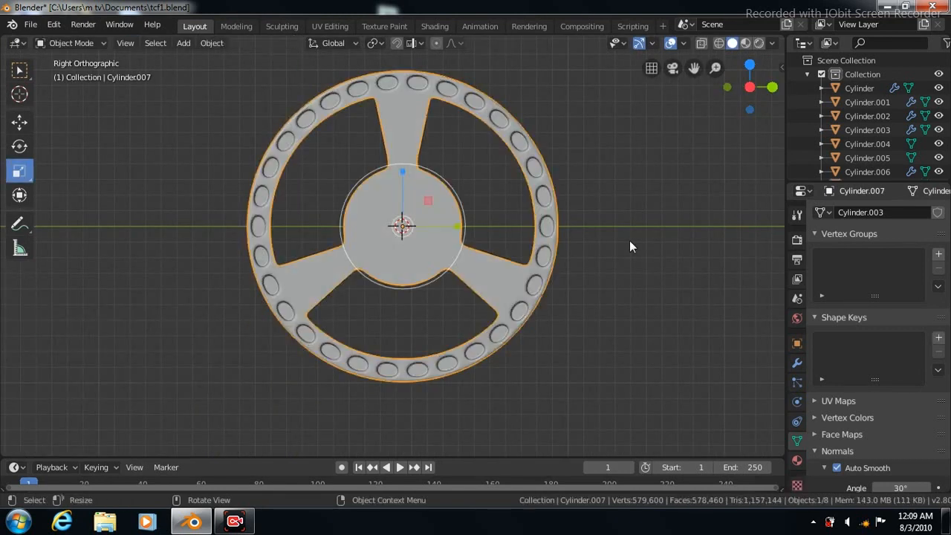
Step: Raise the wheel along Z and move it about -11.5 m along Y to the telescope's stand column
{"action": "left_click", "coordinate": [20, 121]}
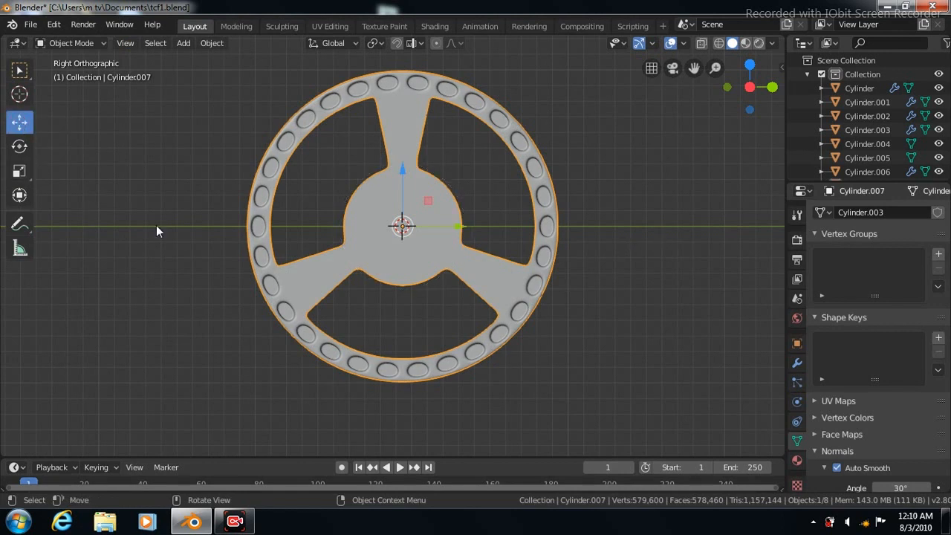
{"action": "scroll", "coordinate": [156, 231], "scroll_direction": "down", "scroll_amount": 3}
{"action": "scroll", "coordinate": [156, 231], "scroll_direction": "down", "scroll_amount": 5}
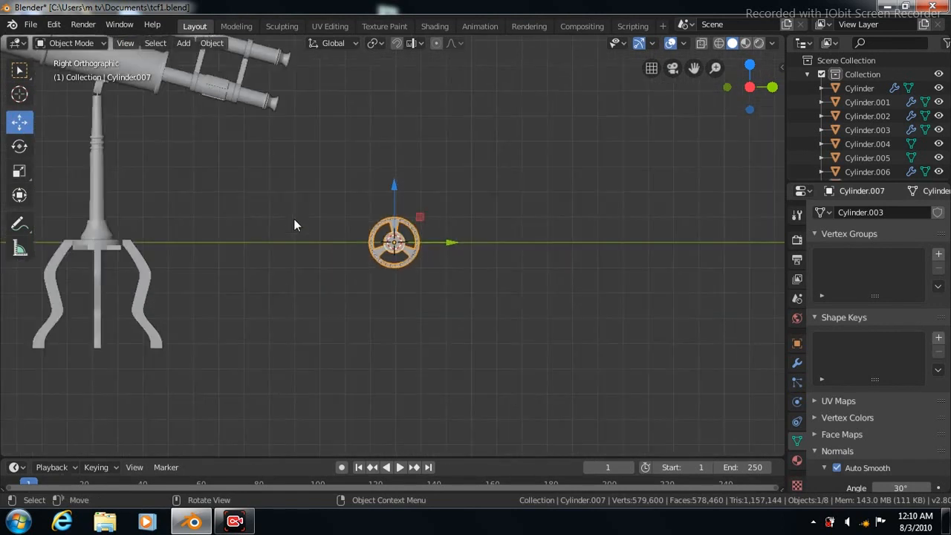
{"action": "left_click_drag", "start_coordinate": [392, 157], "coordinate": [388, 73]}
{"action": "left_click_drag", "start_coordinate": [449, 142], "coordinate": [79, 141]}
Step: Centre the wheel on the stand column along Y and raise it about 1.76 m along Z to the telescope's mount
{"action": "mouse_move", "coordinate": [693, 70]}
{"action": "left_mouse_down"}
{"action": "mouse_move", "coordinate": [844, 79]}
{"action": "mouse_move", "coordinate": [947, 110]}
{"action": "mouse_move", "coordinate": [695, 72]}
{"action": "left_mouse_up"}
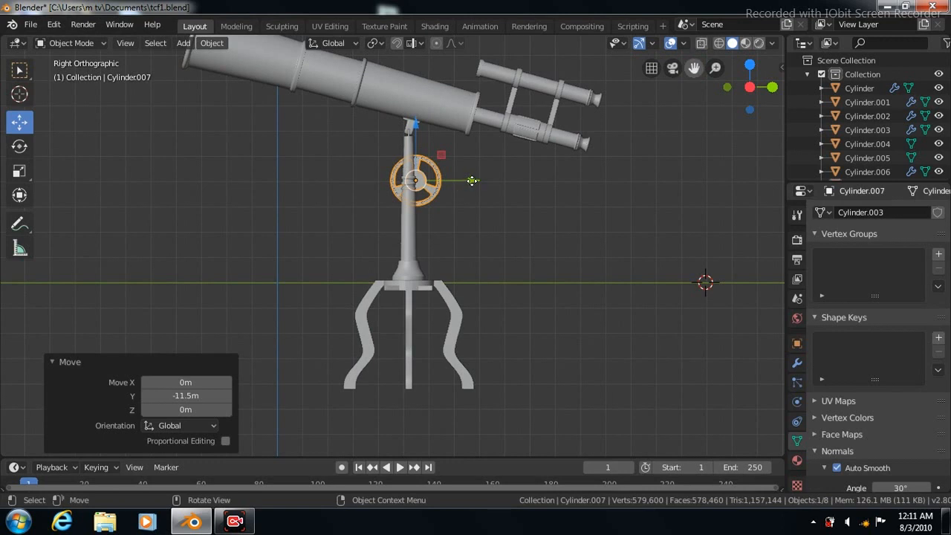
{"action": "left_click_drag", "start_coordinate": [467, 181], "coordinate": [461, 181]}
{"action": "left_click_drag", "start_coordinate": [409, 127], "coordinate": [411, 78]}
{"action": "key", "text": "KP_7"}
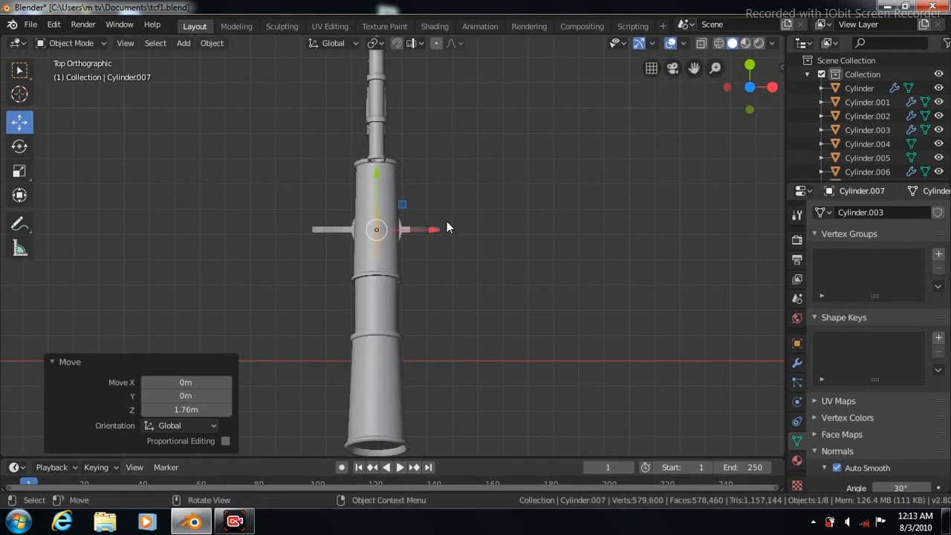
Step: Move the handwheel along X to the side of the telescope tube and deselect it in the right view
{"action": "left_click_drag", "start_coordinate": [437, 230], "coordinate": [458, 230]}
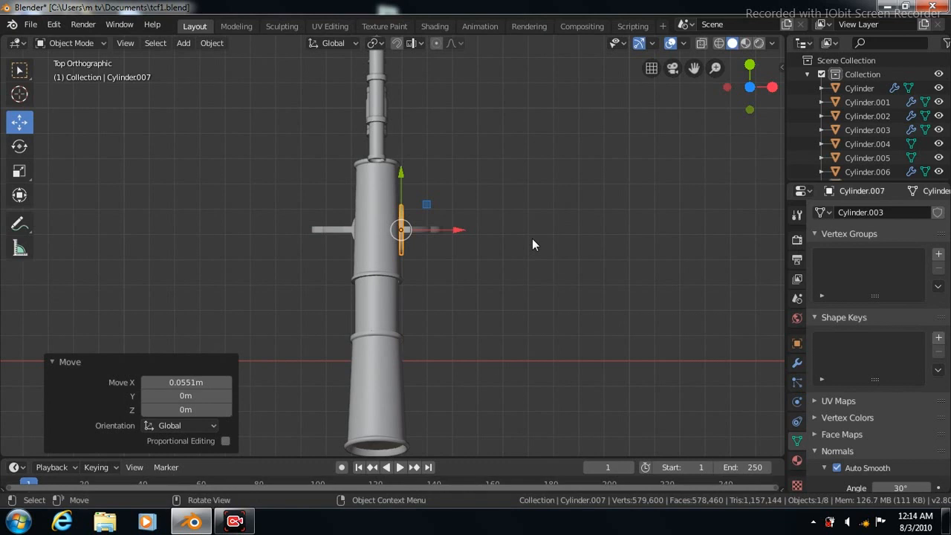
{"action": "key", "text": "KP_3"}
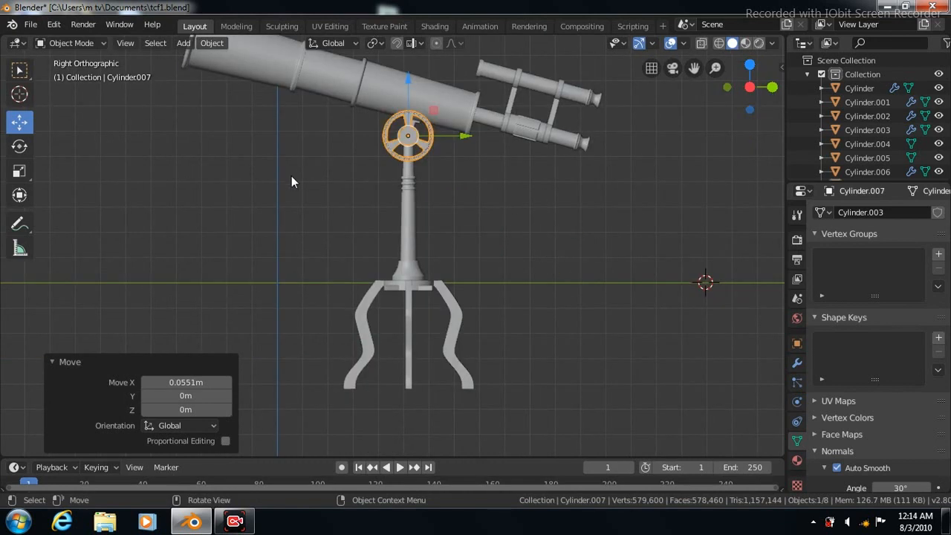
{"action": "left_click", "coordinate": [280, 159]}
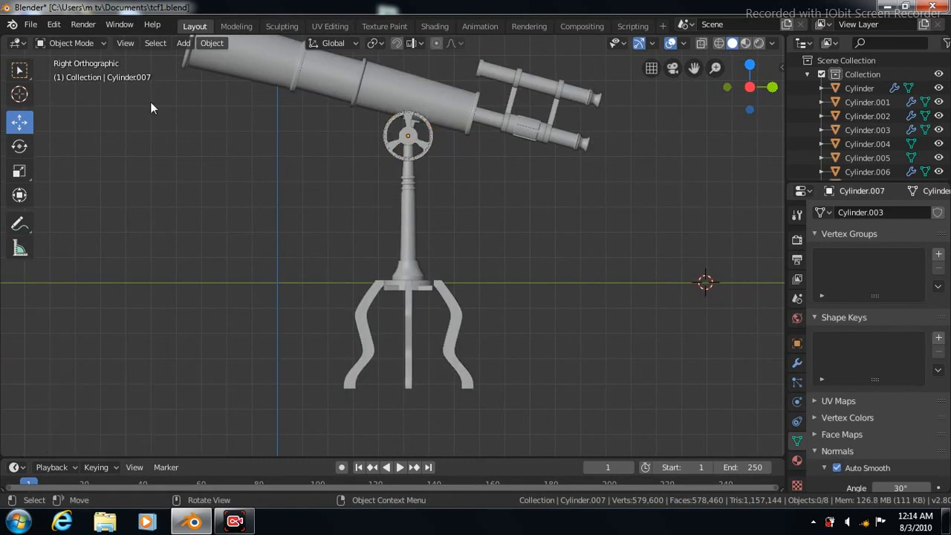
Step: Add a plane aligned to the view and place it beside the stand column, raised 3.33 m along Z
{"action": "left_click", "coordinate": [182, 44]}
{"action": "mouse_move", "coordinate": [201, 58]}
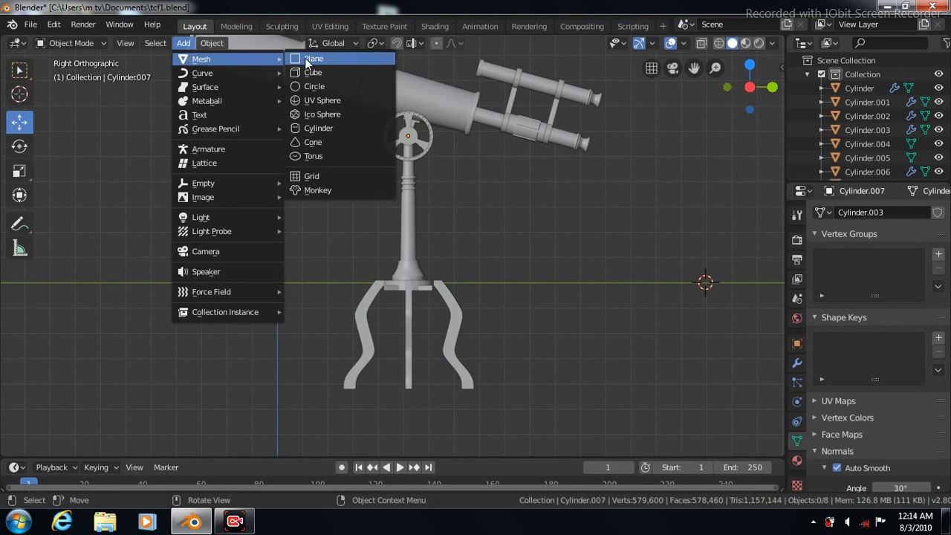
{"action": "left_click", "coordinate": [312, 59]}
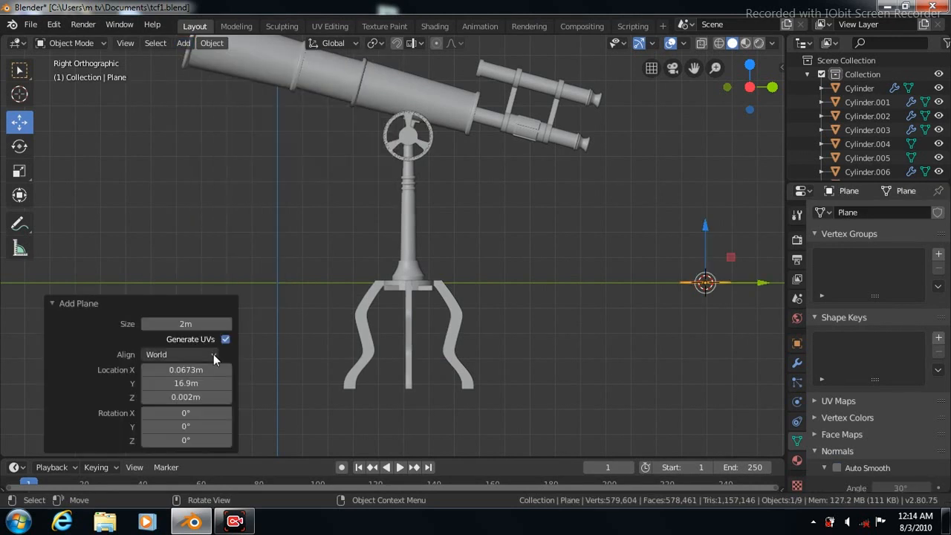
{"action": "left_click", "coordinate": [213, 355]}
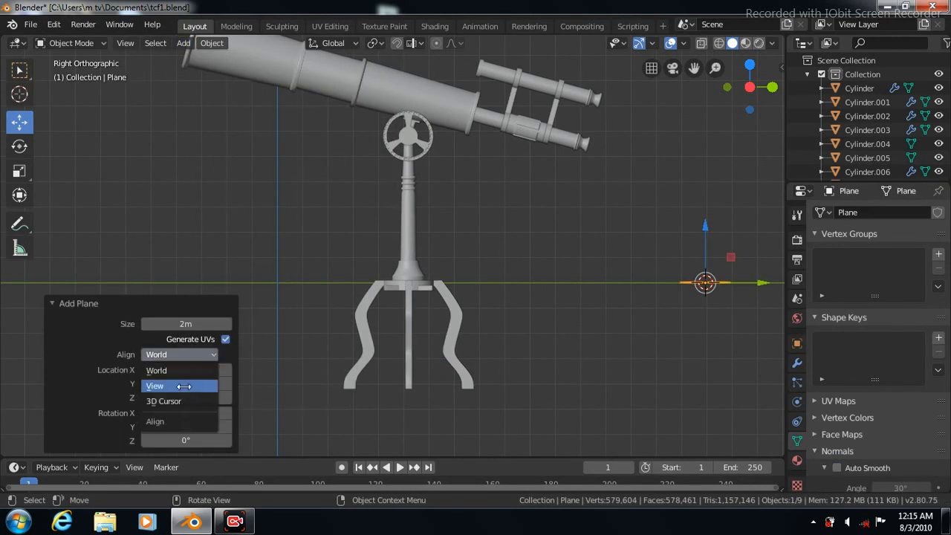
{"action": "left_click", "coordinate": [184, 386]}
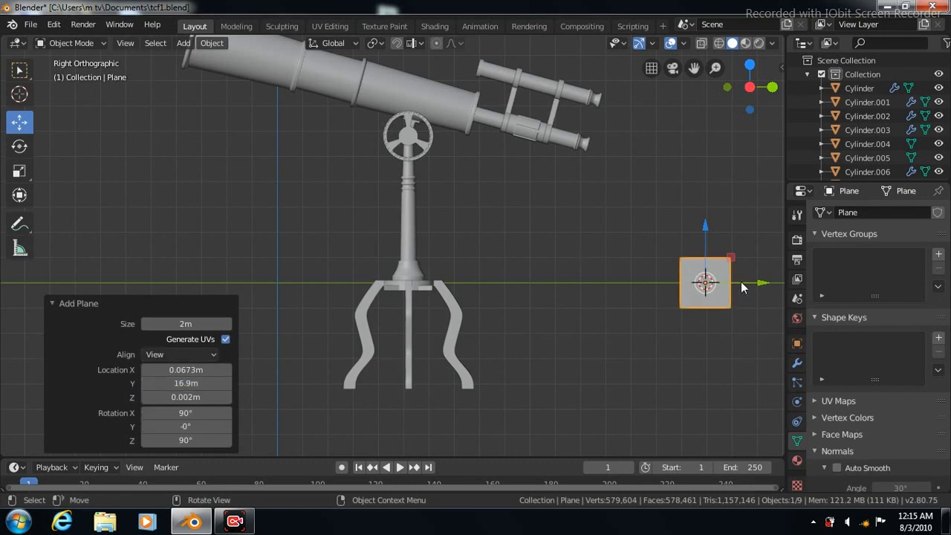
{"action": "left_click_drag", "start_coordinate": [760, 281], "coordinate": [520, 285]}
{"action": "left_click_drag", "start_coordinate": [467, 212], "coordinate": [467, 130]}
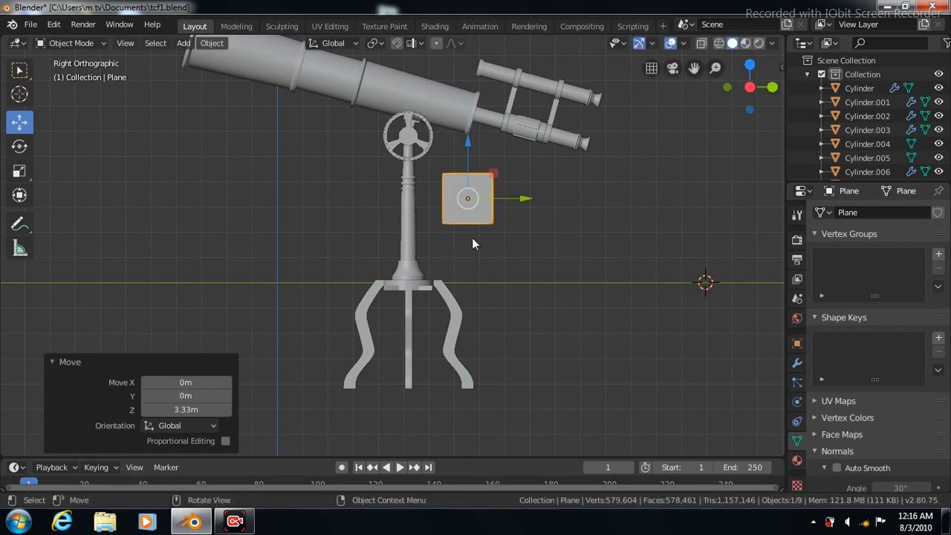
Step: Set the plane's Edit Mode to vertex selection and scale the plane uniformly to 0.650 in Object Mode
{"action": "key", "text": "Tab"}
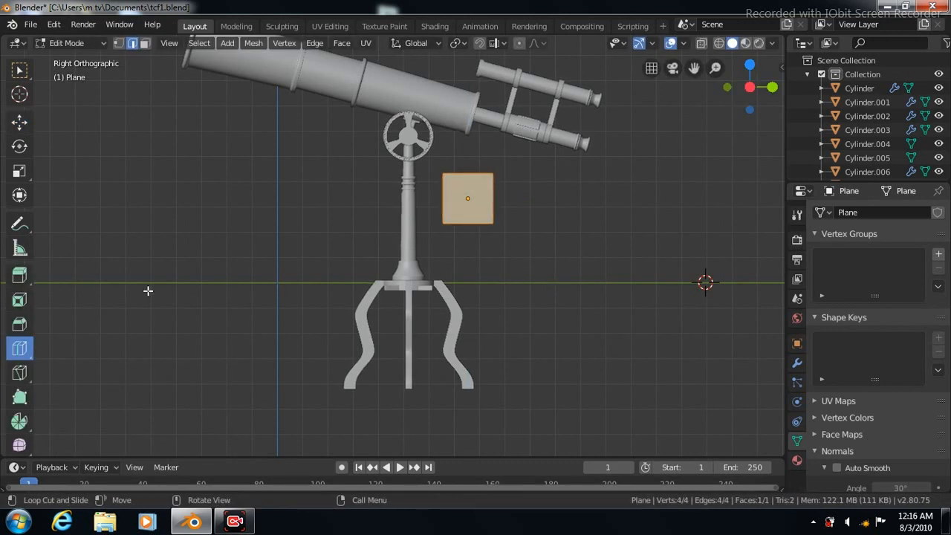
{"action": "left_click", "coordinate": [20, 70]}
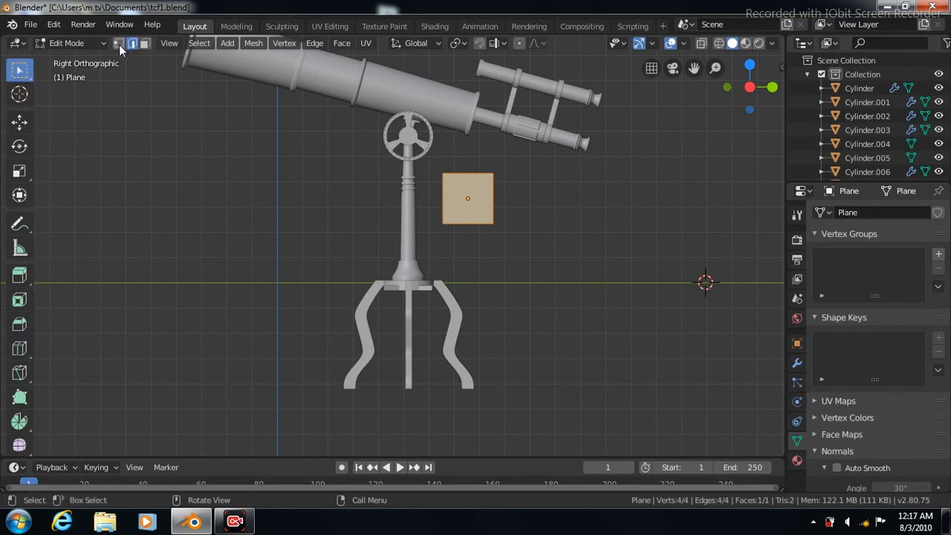
{"action": "left_click", "coordinate": [118, 42]}
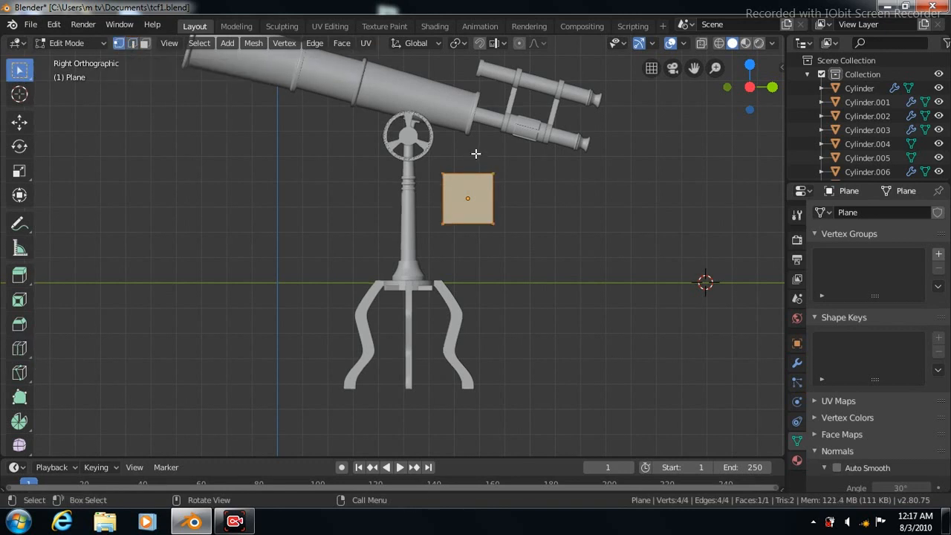
{"action": "left_click_drag", "start_coordinate": [478, 156], "coordinate": [484, 174]}
{"action": "key", "text": "Tab"}
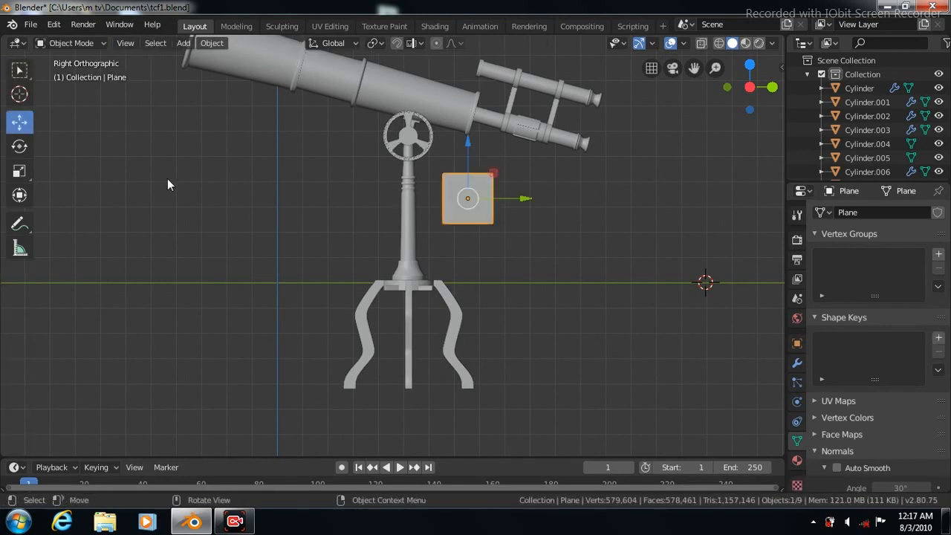
{"action": "left_click", "coordinate": [19, 174]}
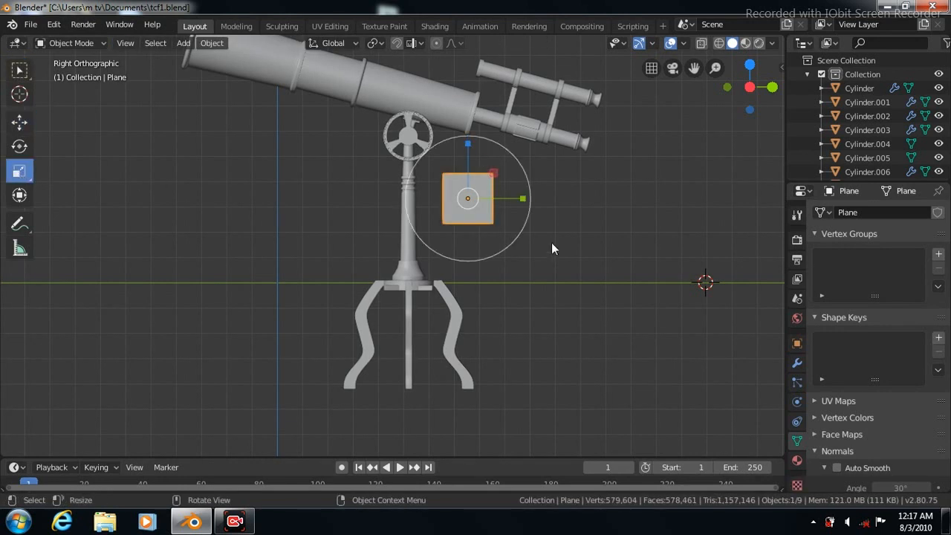
{"action": "key", "text": "s"}
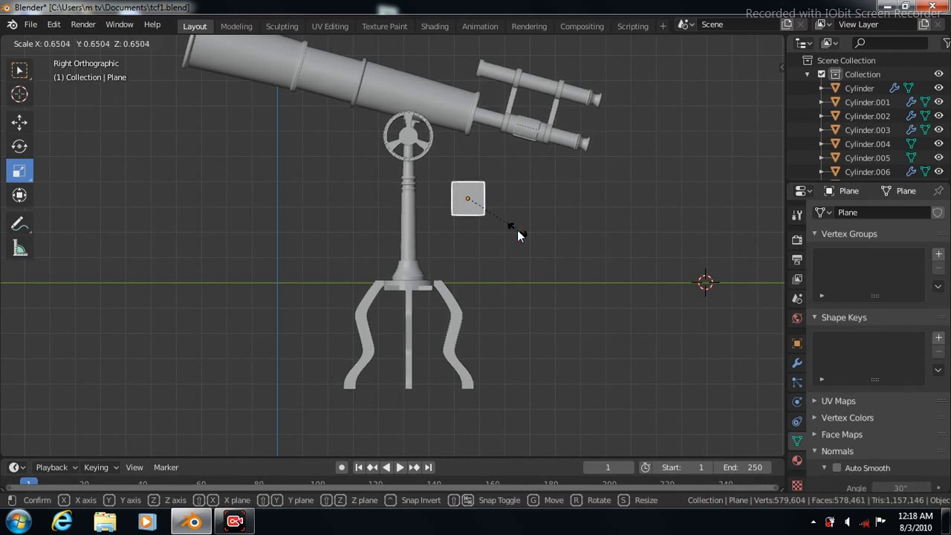
{"action": "left_click", "coordinate": [517, 229]}
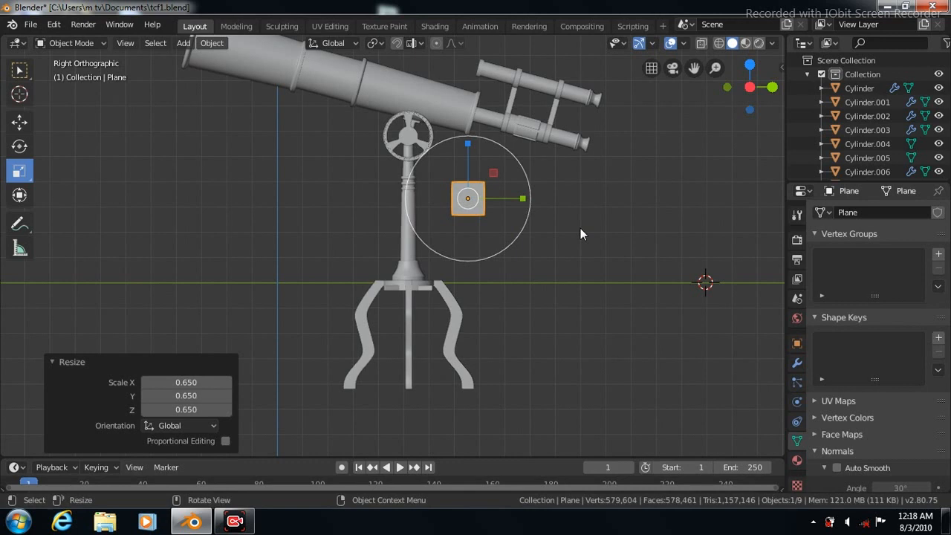
Step: Add a horizontal loop cut across the plane in Edit Mode with a factor of about -0.234
{"action": "scroll", "coordinate": [580, 233], "scroll_direction": "up", "scroll_amount": 4}
{"action": "scroll", "coordinate": [580, 228], "scroll_direction": "up", "scroll_amount": 2}
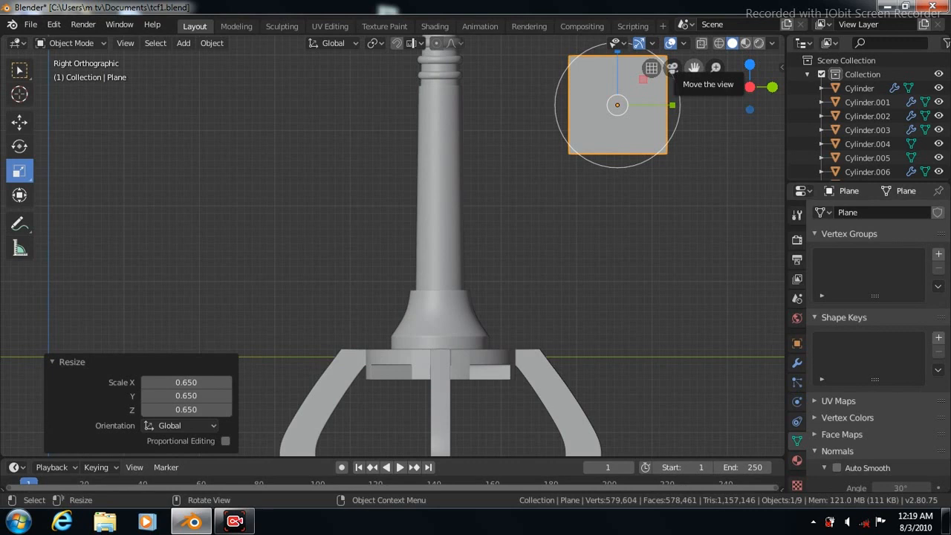
{"action": "left_click_drag", "start_coordinate": [693, 67], "coordinate": [541, 263]}
{"action": "scroll", "coordinate": [541, 267], "scroll_direction": "up", "scroll_amount": 3}
{"action": "scroll", "coordinate": [541, 267], "scroll_direction": "up", "scroll_amount": 2}
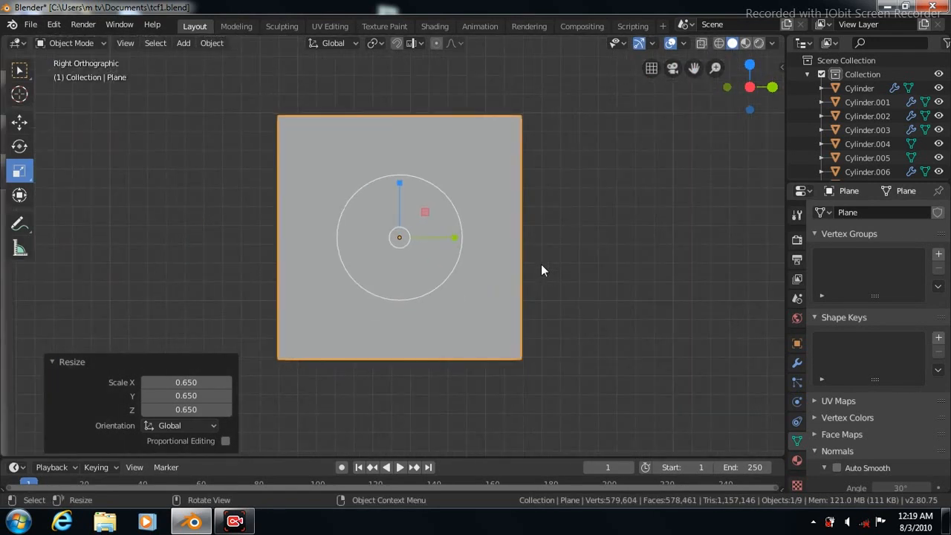
{"action": "key", "text": "Tab"}
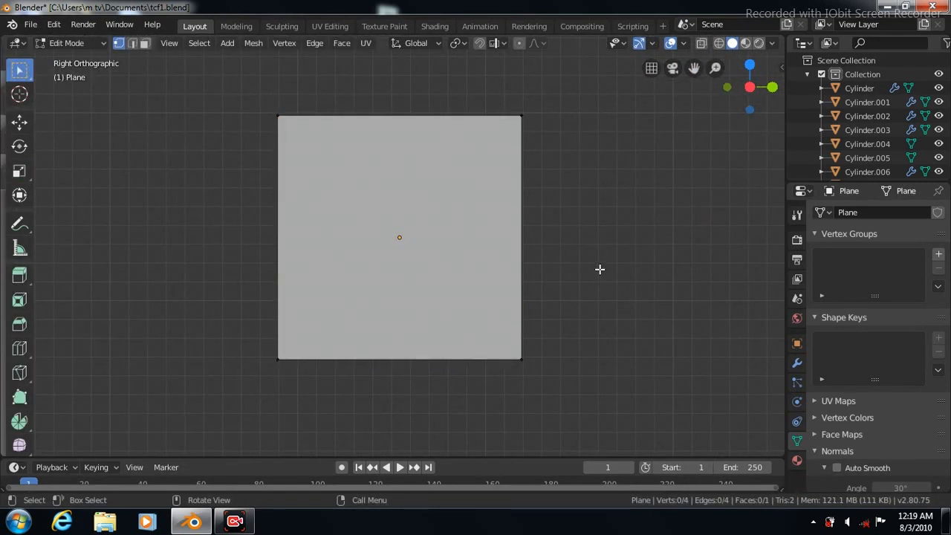
{"action": "left_click", "coordinate": [20, 348]}
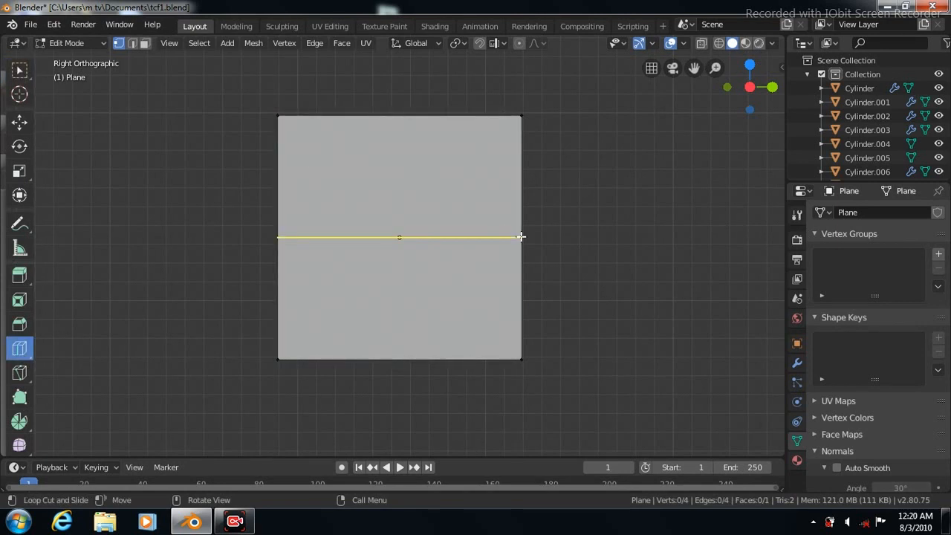
{"action": "left_click_drag", "start_coordinate": [520, 237], "coordinate": [516, 208]}
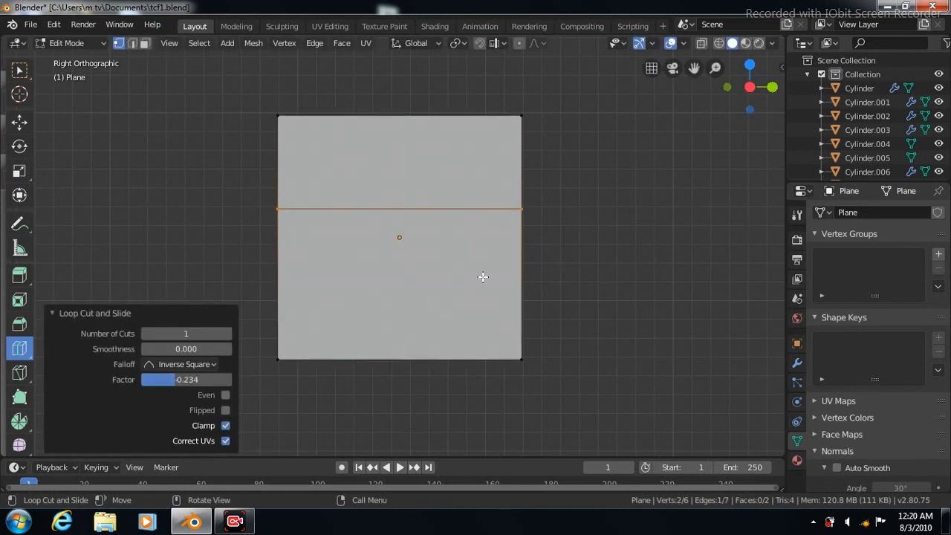
Step: Add a second horizontal loop cut and raise it about 0.386 m along Z to just below the first one
{"action": "left_click", "coordinate": [513, 285]}
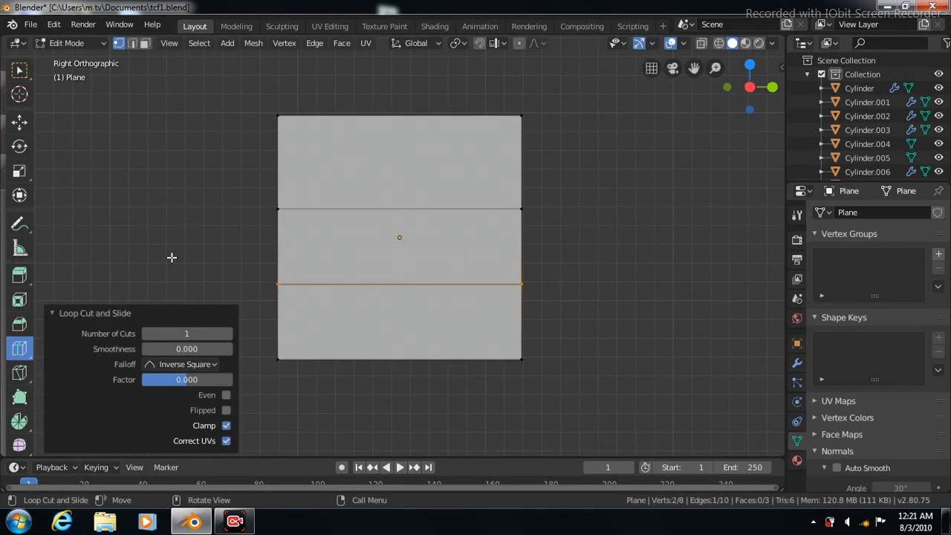
{"action": "left_click", "coordinate": [19, 122]}
{"action": "left_click_drag", "start_coordinate": [399, 226], "coordinate": [397, 153]}
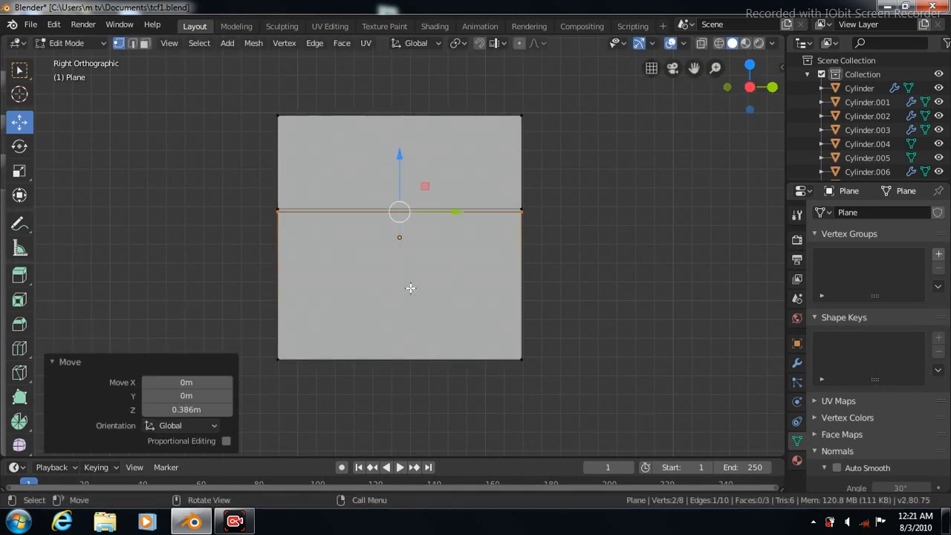
Step: Select the plane's two lowest vertices and scale them along Y into a narrow tip
{"action": "left_click", "coordinate": [19, 69]}
{"action": "left_click_drag", "start_coordinate": [269, 351], "coordinate": [268, 363]}
{"action": "left_click_drag", "start_coordinate": [368, 359], "coordinate": [545, 371]}
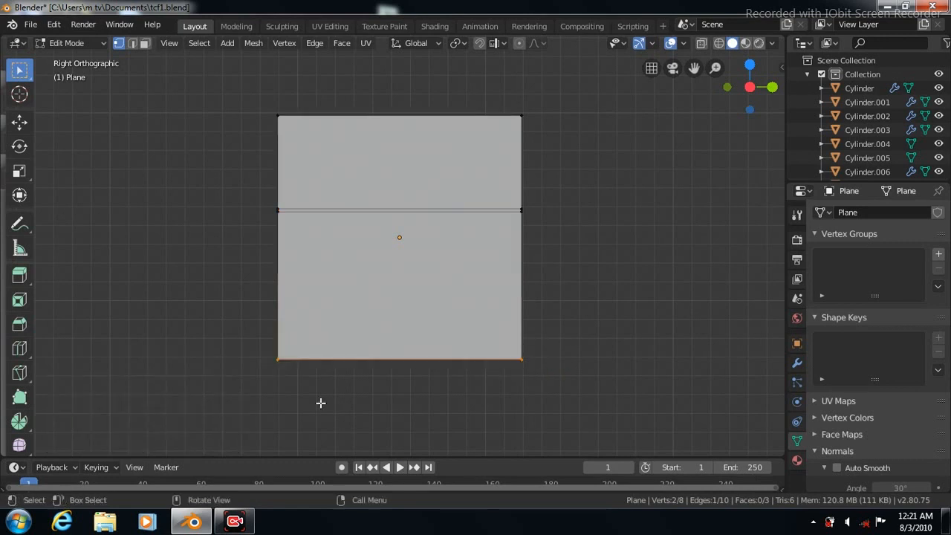
{"action": "left_click", "coordinate": [20, 171]}
{"action": "left_click_drag", "start_coordinate": [452, 360], "coordinate": [418, 365]}
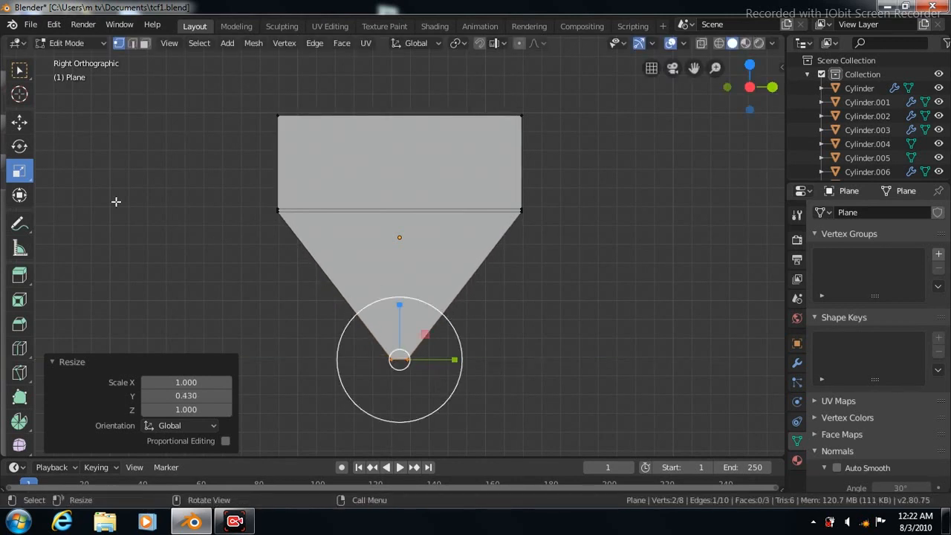
Step: Add a loop cut across the tapered lower part, slid up close to the other cuts with a factor of about -0.961
{"action": "key", "text": "w"}
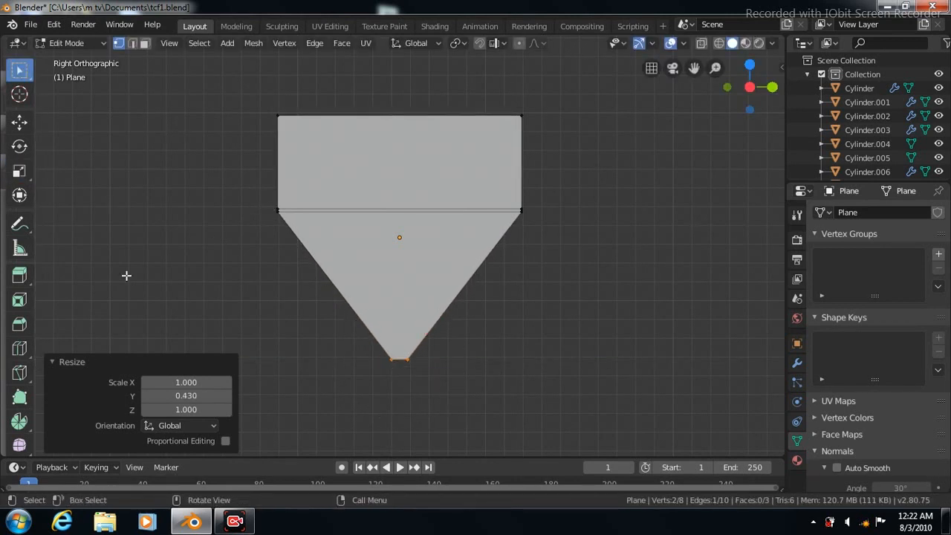
{"action": "left_click", "coordinate": [19, 348]}
{"action": "left_click_drag", "start_coordinate": [437, 286], "coordinate": [441, 176]}
Step: Scale the new loop to about 0.413 along Y and raise it about 0.0111 m along Z
{"action": "left_click", "coordinate": [19, 173]}
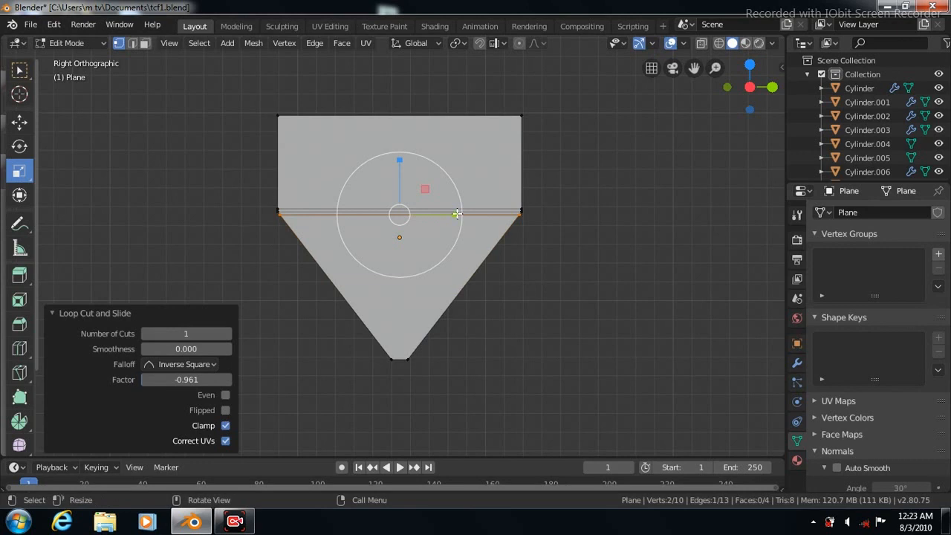
{"action": "left_click_drag", "start_coordinate": [452, 214], "coordinate": [421, 220]}
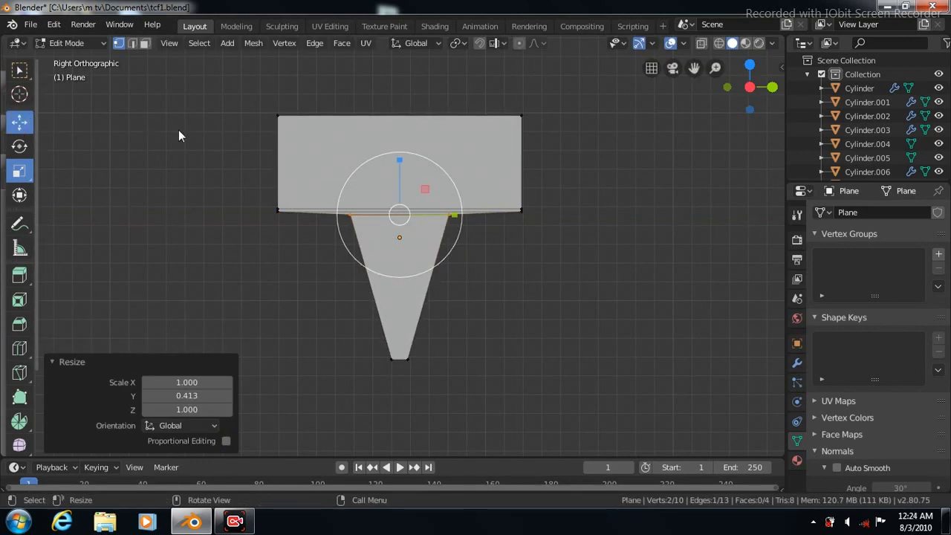
{"action": "left_click_drag", "start_coordinate": [399, 158], "coordinate": [399, 156]}
Step: Select the two tip vertices and lower them slightly along Z to lengthen the point
{"action": "left_click", "coordinate": [19, 69]}
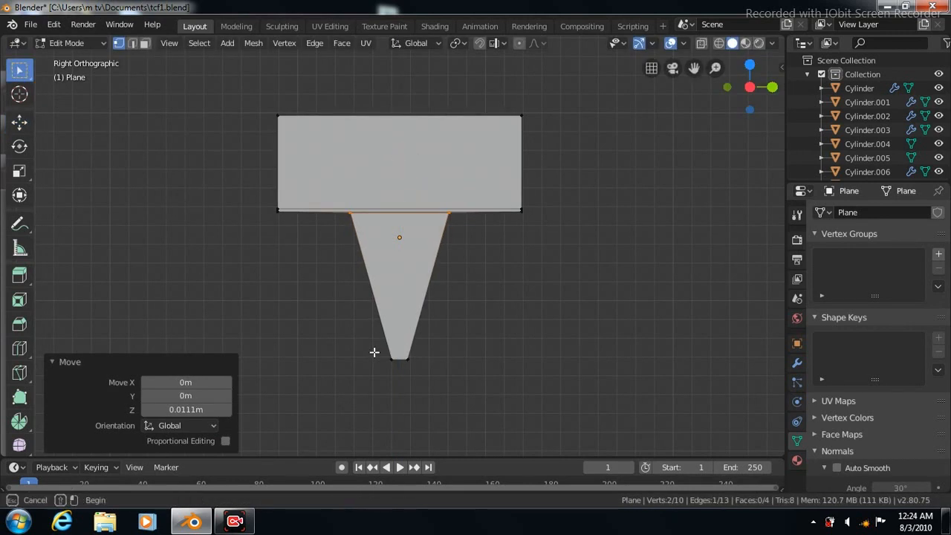
{"action": "left_click_drag", "start_coordinate": [402, 376], "coordinate": [437, 380]}
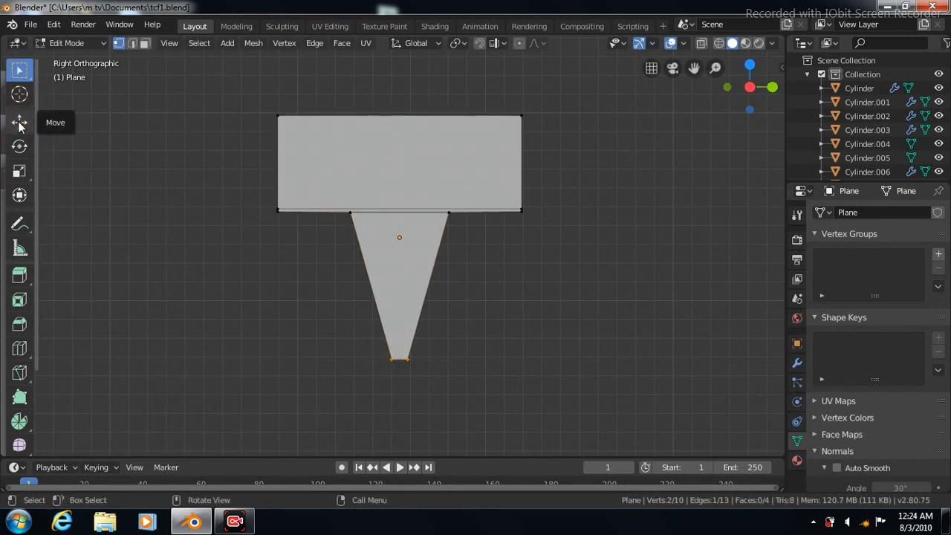
{"action": "left_click", "coordinate": [19, 123]}
{"action": "left_click_drag", "start_coordinate": [399, 303], "coordinate": [399, 325]}
Step: Add a Subdivision Surface modifier to the plane with 3 viewport subdivisions
{"action": "left_click", "coordinate": [796, 362]}
{"action": "left_click", "coordinate": [847, 213]}
{"action": "left_click", "coordinate": [644, 441]}
{"action": "left_click", "coordinate": [870, 317]}
{"action": "left_click", "coordinate": [870, 317]}
Step: Add a horizontal loop cut close to the shape's upper edge with a factor of about -0.910
{"action": "left_click", "coordinate": [20, 351]}
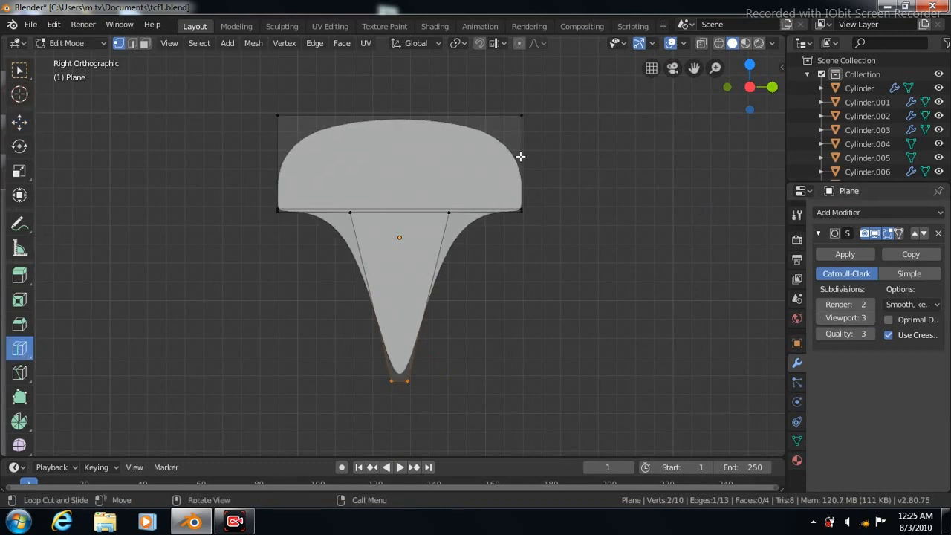
{"action": "left_click_drag", "start_coordinate": [520, 159], "coordinate": [521, 117]}
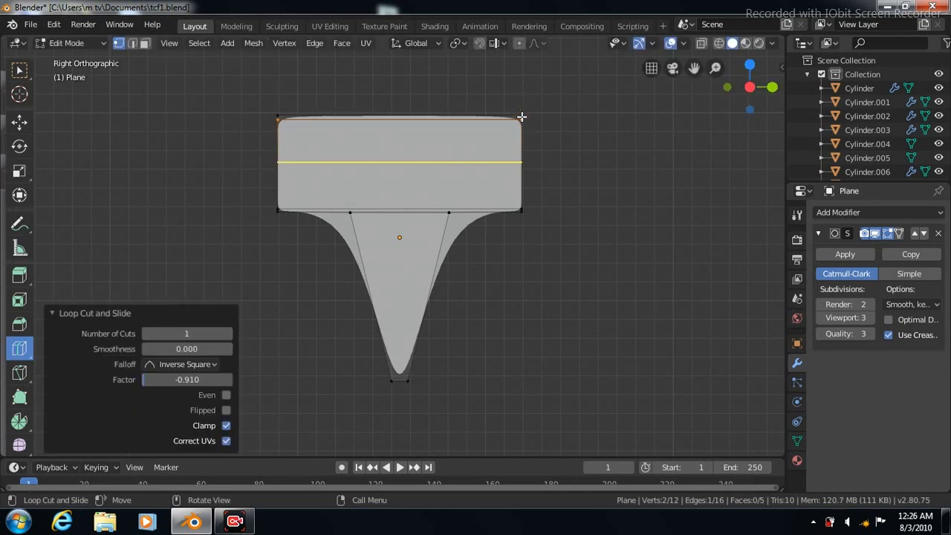
{"action": "key", "text": "g"}
{"action": "left_click", "coordinate": [411, 159]}
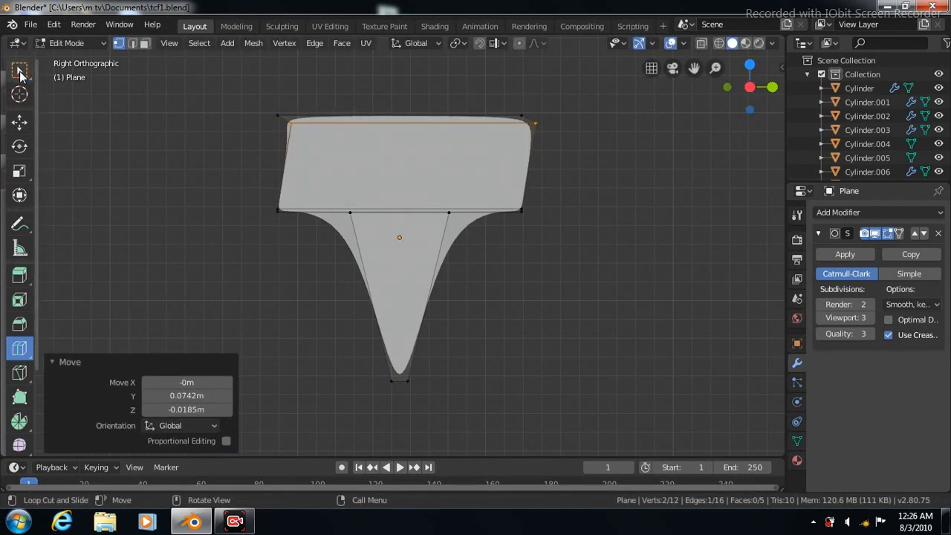
{"action": "left_click", "coordinate": [20, 70]}
{"action": "key", "text": "ctrl+z"}
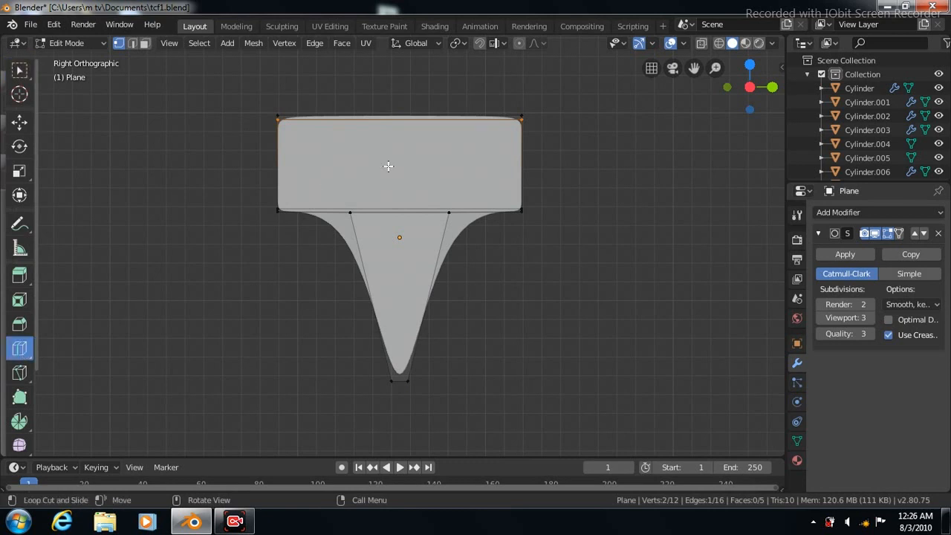
Step: Add vertical loop cuts close to both side edges and a horizontal one with a factor of about -0.877 at the point's upper end
{"action": "left_click_drag", "start_coordinate": [399, 200], "coordinate": [499, 195]}
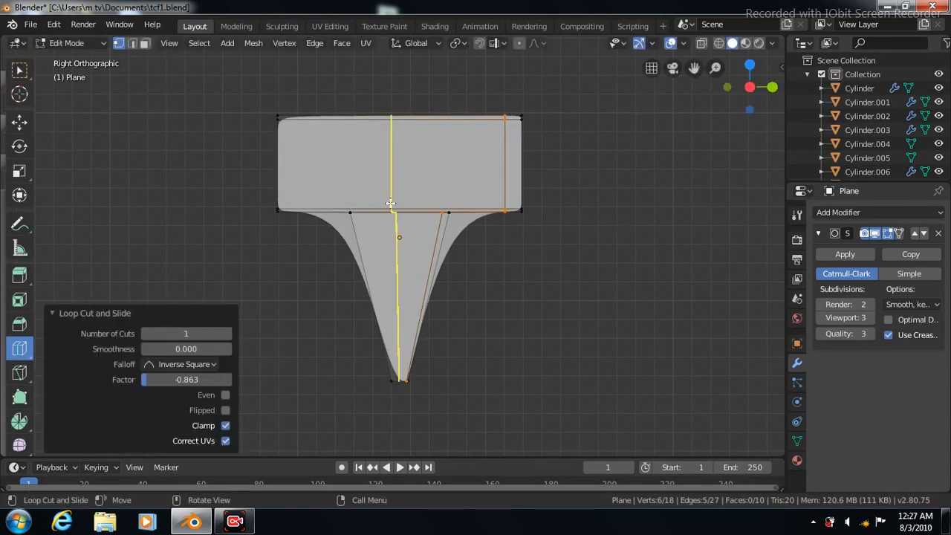
{"action": "left_click_drag", "start_coordinate": [379, 204], "coordinate": [290, 220]}
{"action": "left_click_drag", "start_coordinate": [425, 275], "coordinate": [420, 224]}
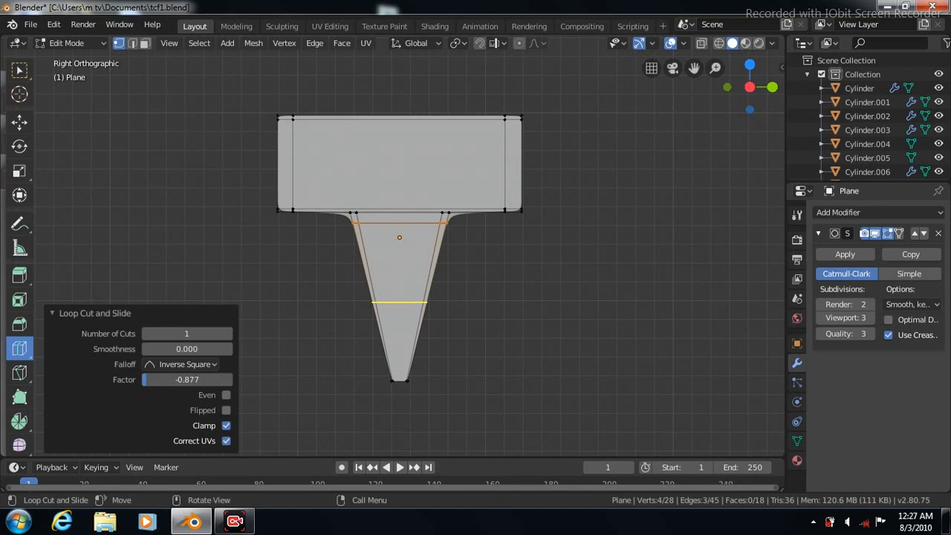
Step: Add a horizontal loop cut across the middle of the point and select the point's vertices from its upper loop down
{"action": "left_click", "coordinate": [424, 303]}
{"action": "left_click", "coordinate": [19, 70]}
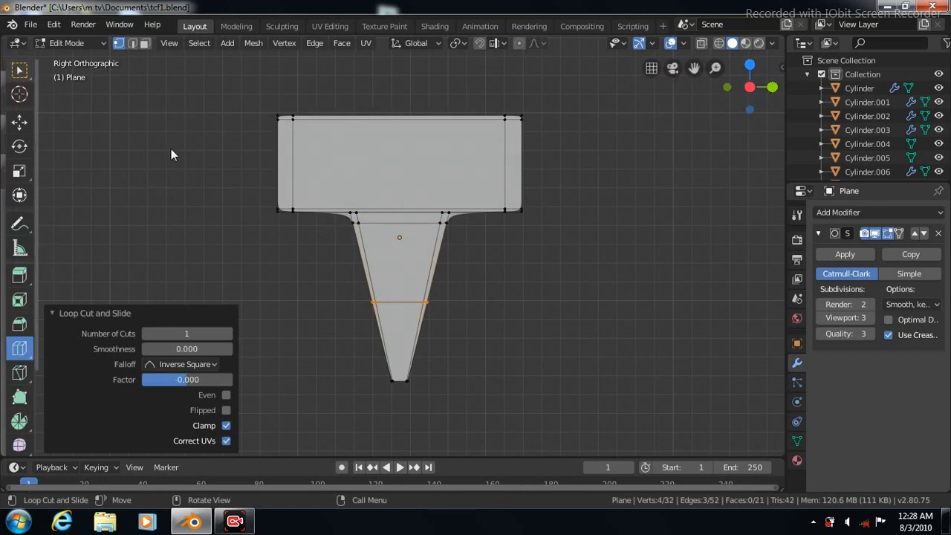
{"action": "left_click_drag", "start_coordinate": [344, 220], "coordinate": [507, 406]}
Step: Move the whole plane along X in front view so it stands clear beside the telescope's stand
{"action": "key", "text": "KP_1"}
{"action": "key", "text": "Tab"}
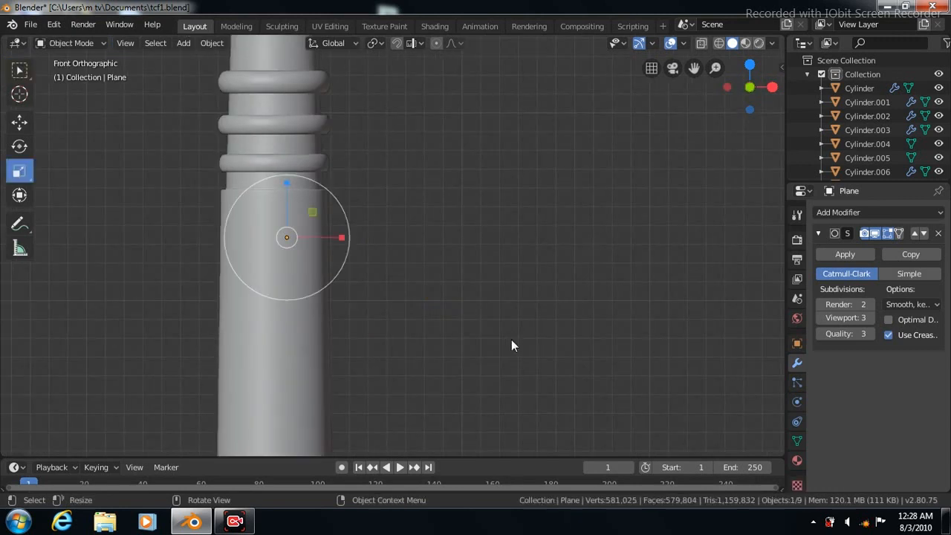
{"action": "left_click", "coordinate": [19, 123]}
{"action": "left_click_drag", "start_coordinate": [341, 238], "coordinate": [485, 240]}
Step: Rotate the selected vertices of the point about 20.1° around Y in Edit Mode
{"action": "key", "text": "Tab"}
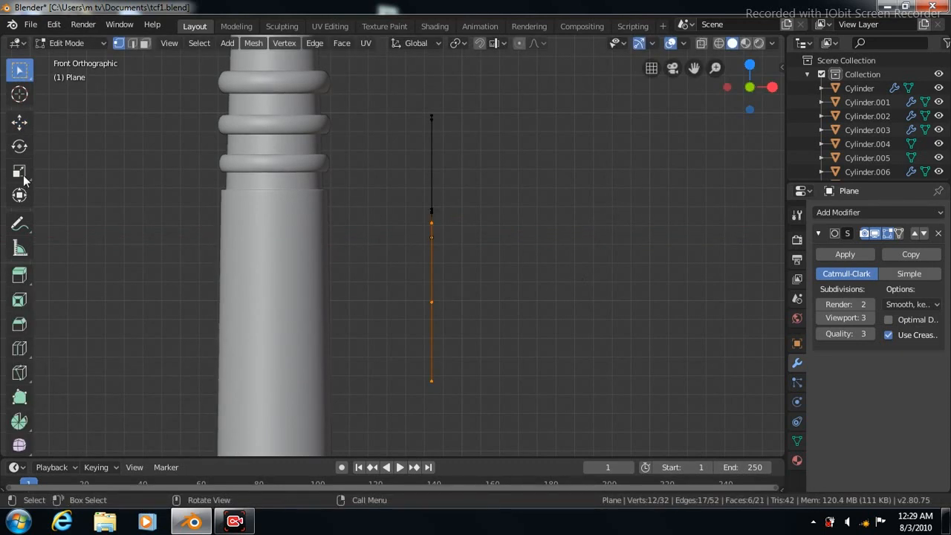
{"action": "left_click", "coordinate": [19, 146]}
{"action": "left_click_drag", "start_coordinate": [480, 280], "coordinate": [480, 297]}
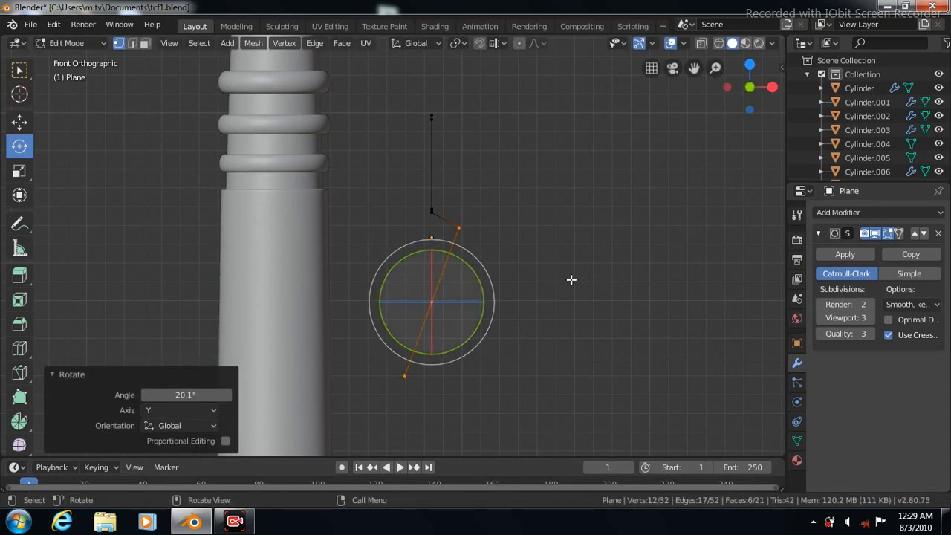
Step: Lower the rotated vertices about 0.13 m along Z and offset them about 0.208 m along X
{"action": "left_click", "coordinate": [20, 122]}
{"action": "left_click_drag", "start_coordinate": [431, 244], "coordinate": [429, 270]}
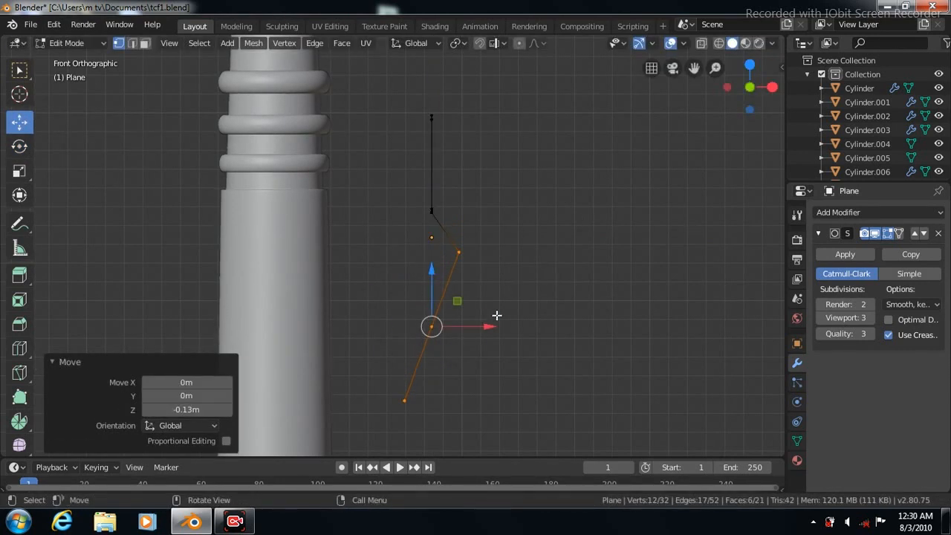
{"action": "left_click_drag", "start_coordinate": [489, 326], "coordinate": [529, 328]}
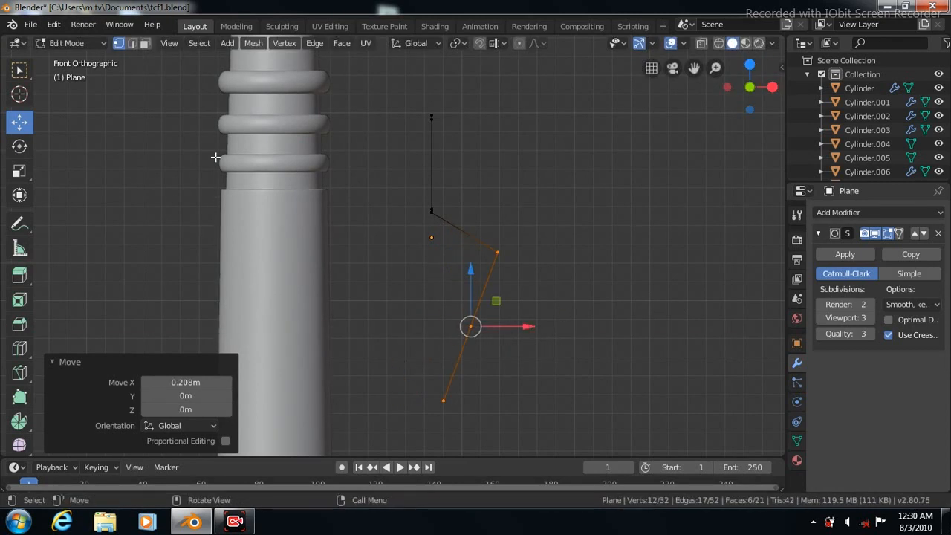
Step: With X-ray enabled, select the middle and tip vertices, rotate them about 22.8° around Y, and return to Object Mode
{"action": "key", "text": "w"}
{"action": "left_click_drag", "start_coordinate": [445, 304], "coordinate": [510, 435]}
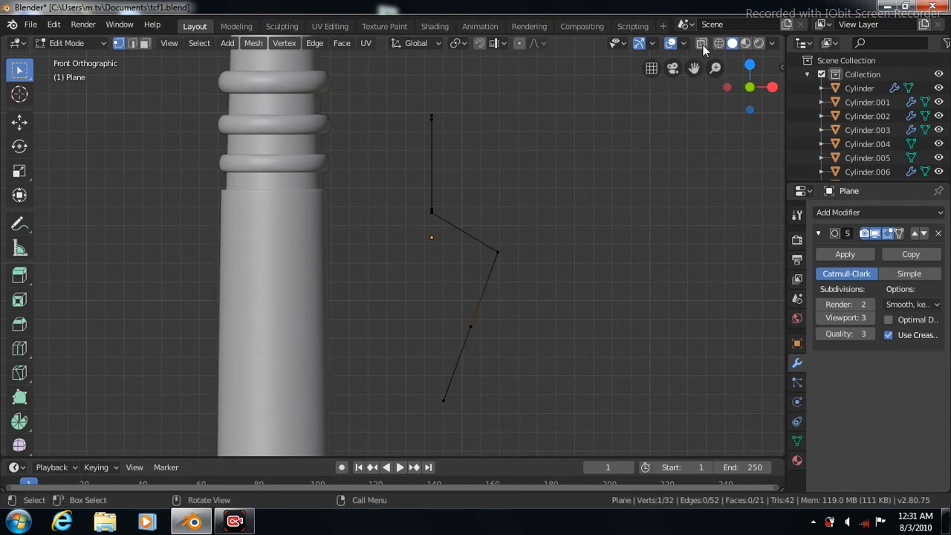
{"action": "left_click", "coordinate": [702, 44]}
{"action": "left_click_drag", "start_coordinate": [406, 295], "coordinate": [494, 455], "text": "shift"}
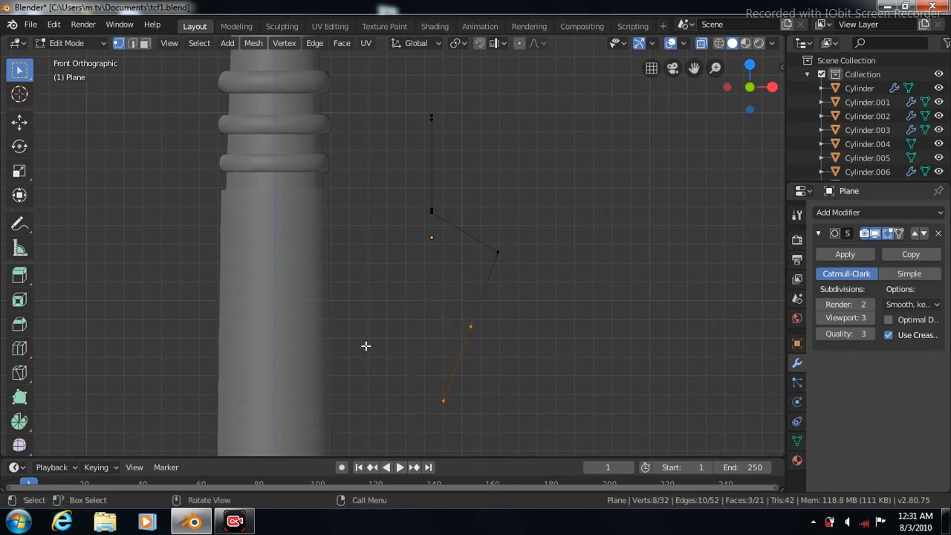
{"action": "left_click", "coordinate": [19, 146]}
{"action": "left_click_drag", "start_coordinate": [505, 340], "coordinate": [523, 365]}
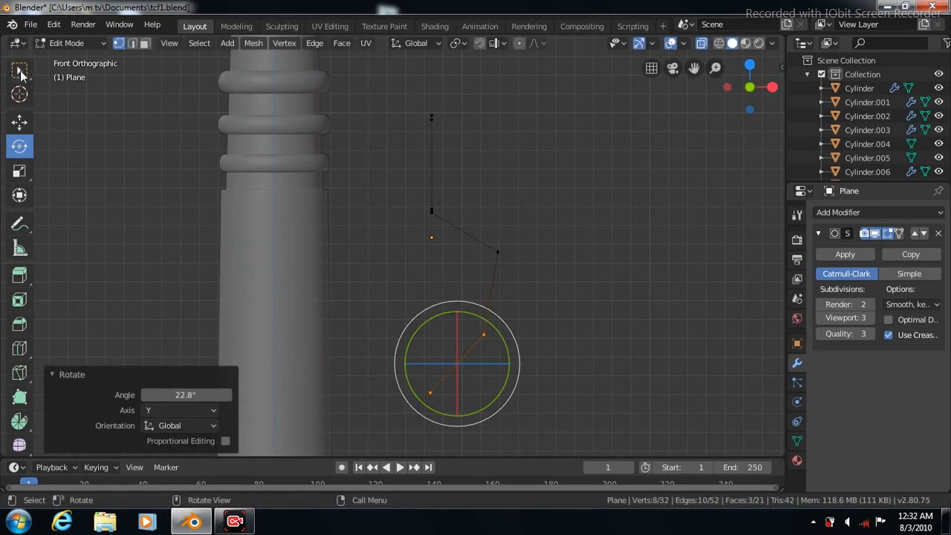
{"action": "left_click", "coordinate": [20, 72]}
{"action": "key", "text": "KP_3"}
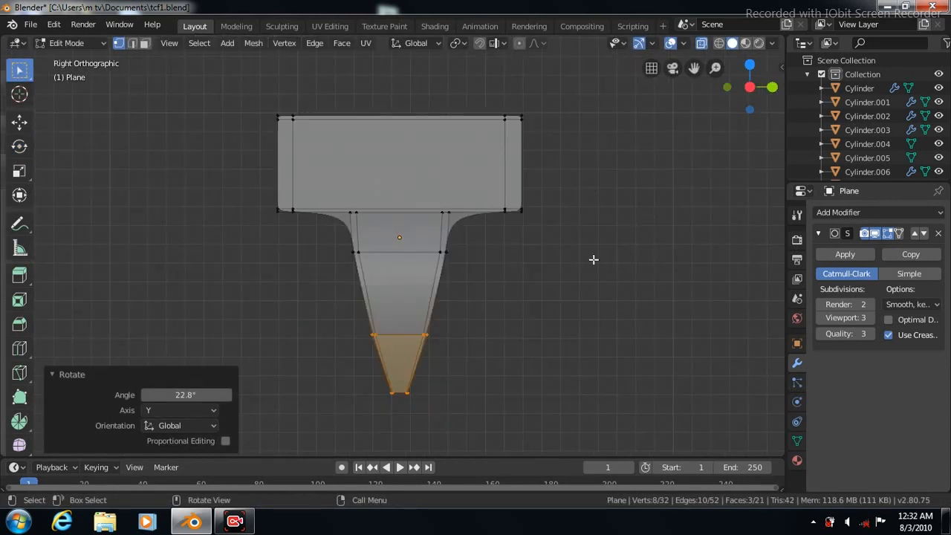
{"action": "key", "text": "Tab"}
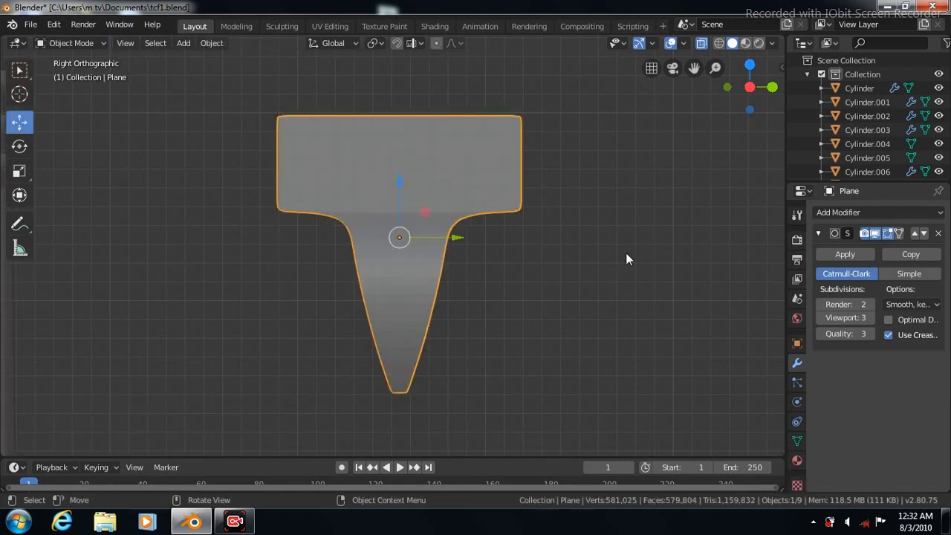
Step: Add a Solidify modifier to the plane with a thickness of 0.04 m
{"action": "key", "text": "KP_1"}
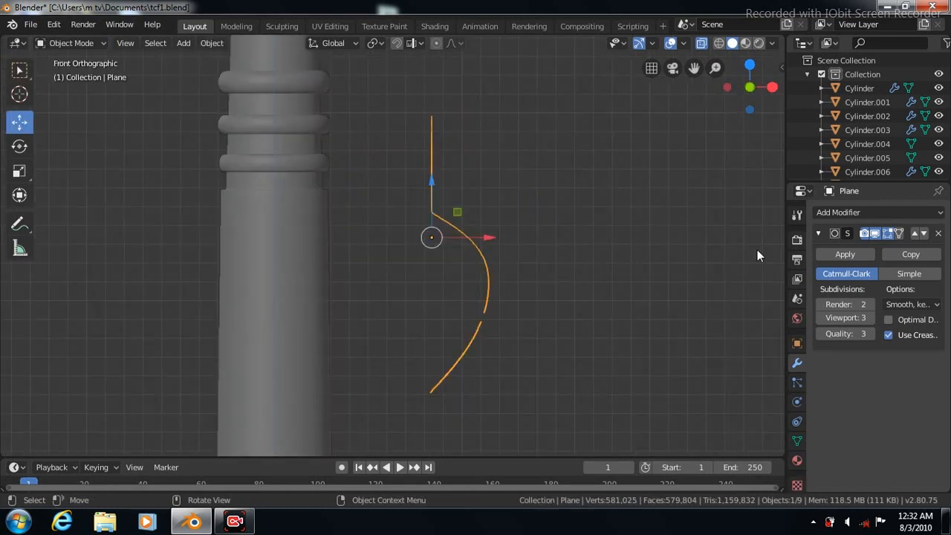
{"action": "left_click", "coordinate": [928, 212]}
{"action": "left_click", "coordinate": [659, 429]}
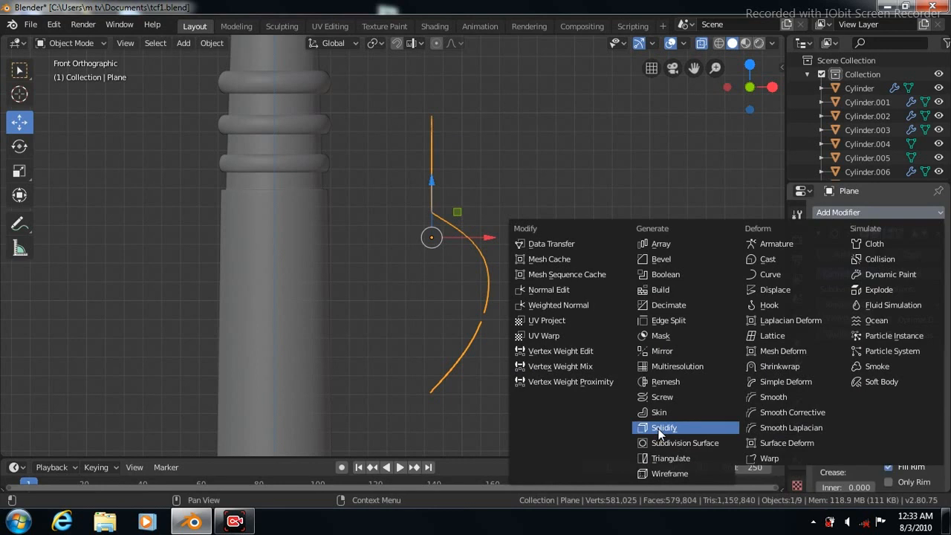
{"action": "left_click", "coordinate": [870, 405]}
{"action": "left_click", "coordinate": [870, 405]}
{"action": "left_click", "coordinate": [870, 405]}
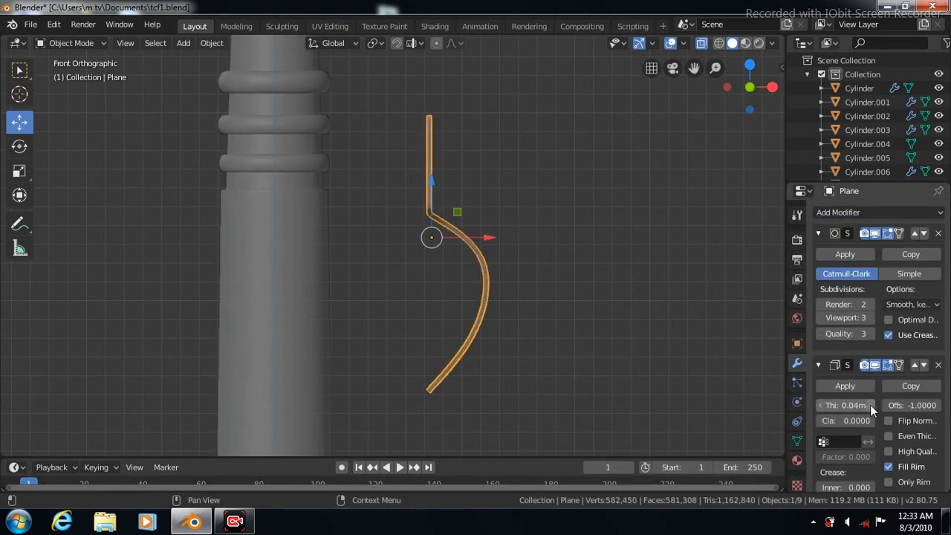
Step: Shade the plane smooth and enable Auto Smooth for its normals
{"action": "left_click", "coordinate": [614, 276]}
{"action": "key", "text": "KP_3"}
{"action": "left_click", "coordinate": [404, 282]}
{"action": "right_click", "coordinate": [404, 284]}
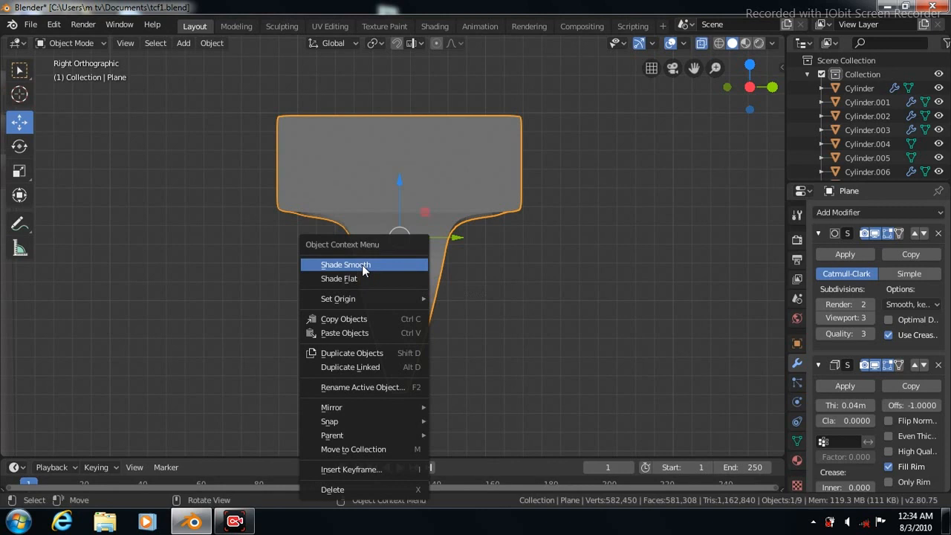
{"action": "left_click", "coordinate": [362, 264]}
{"action": "left_click", "coordinate": [818, 233]}
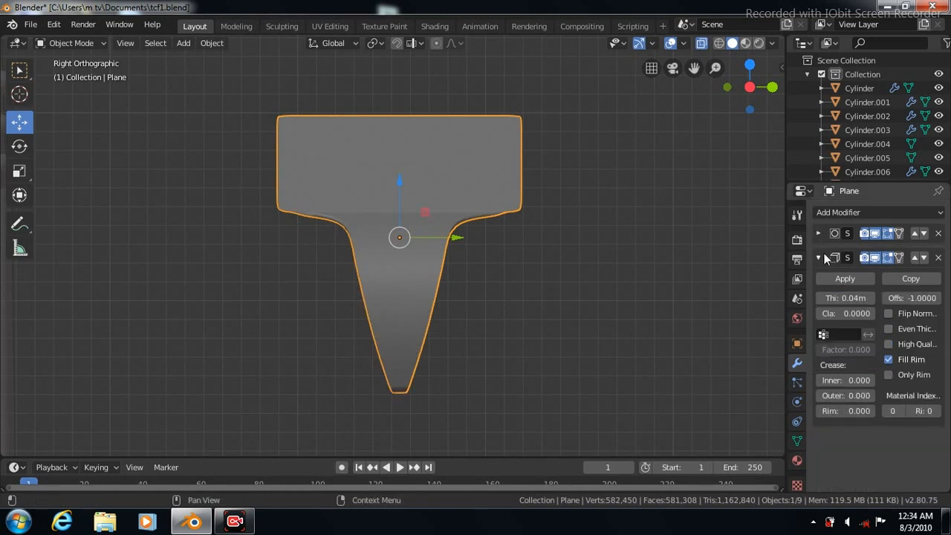
{"action": "left_click", "coordinate": [817, 257]}
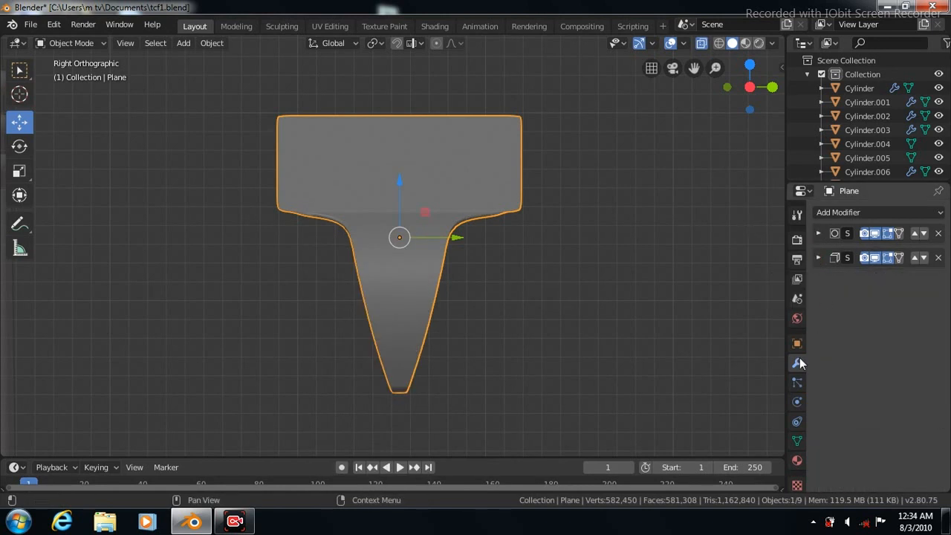
{"action": "left_click", "coordinate": [796, 440]}
{"action": "left_click", "coordinate": [836, 467]}
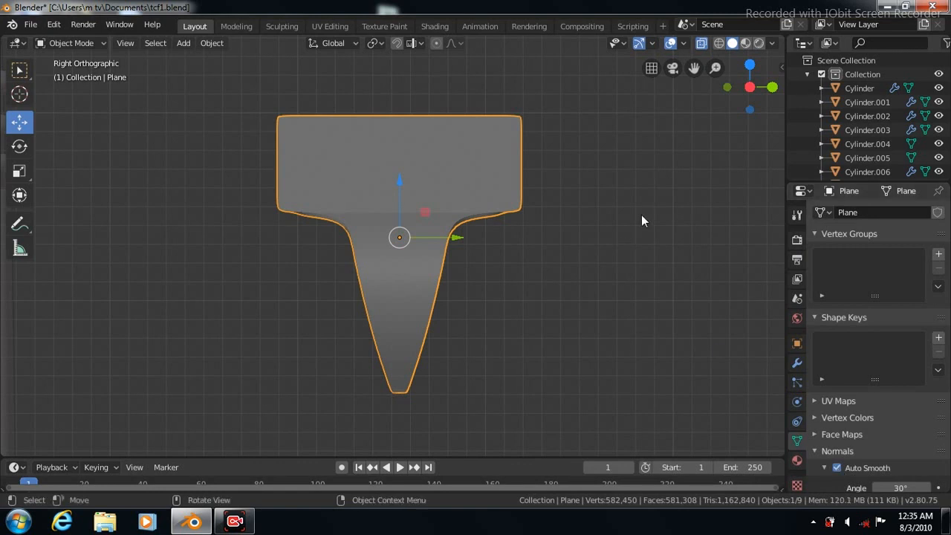
Step: Move the plane about -2 m along Y to the telescope's stand
{"action": "scroll", "coordinate": [641, 215], "scroll_direction": "down", "scroll_amount": 5}
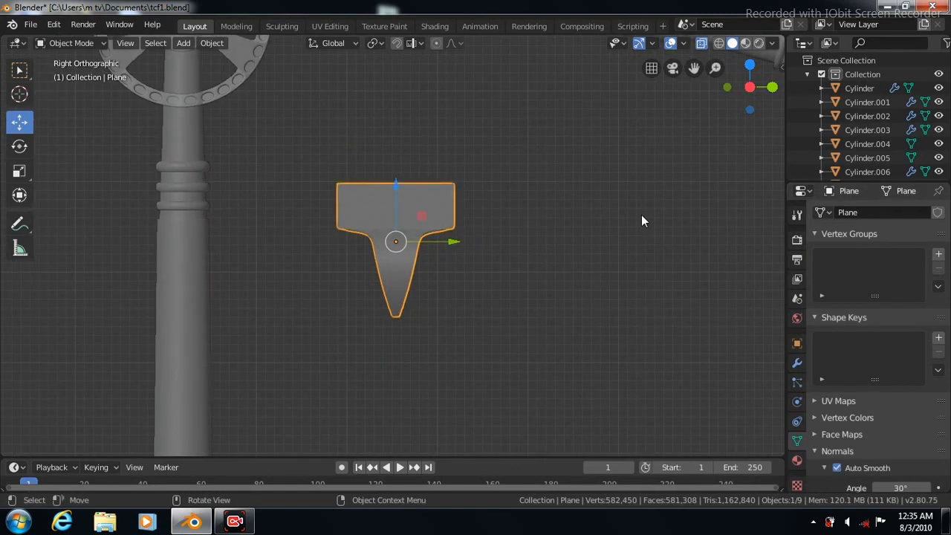
{"action": "scroll", "coordinate": [693, 70], "scroll_direction": "down", "scroll_amount": 1}
{"action": "left_click_drag", "start_coordinate": [693, 67], "coordinate": [712, 185]}
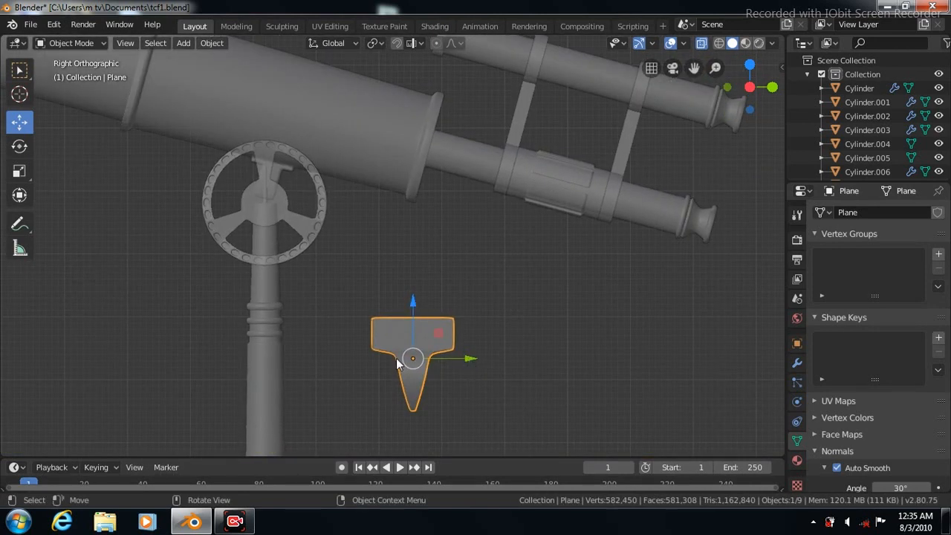
{"action": "key", "text": "g"}
{"action": "key", "text": "y"}
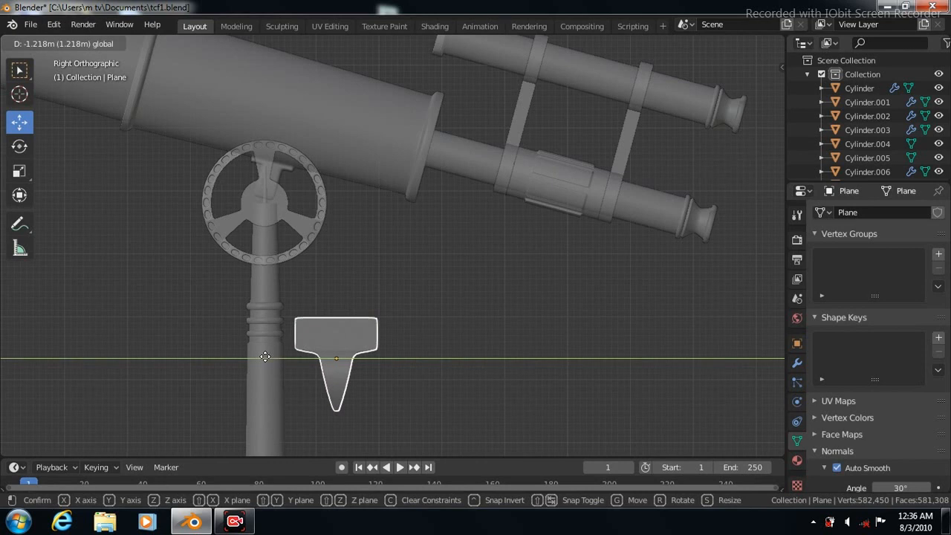
{"action": "left_click", "coordinate": [266, 362]}
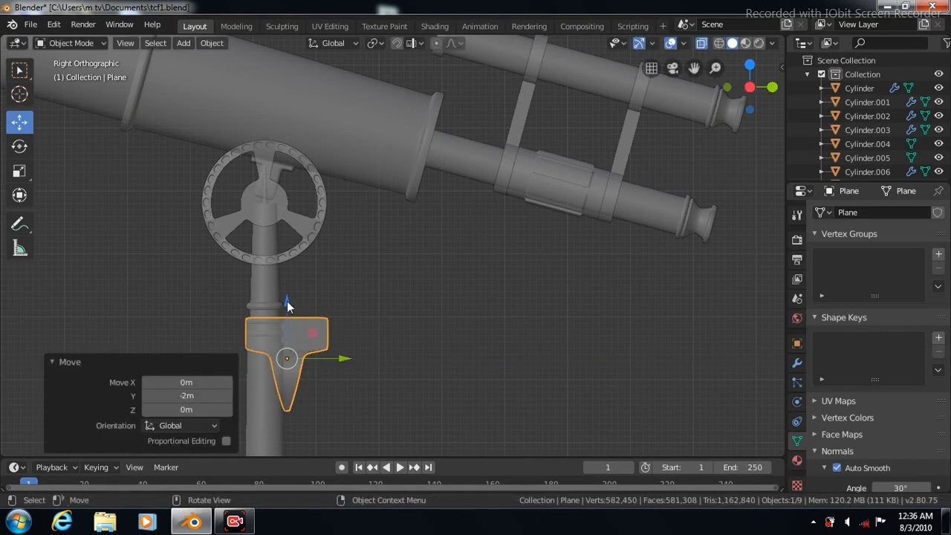
Step: Move the plane about 4.02 m up and -0.133 m along Y onto the telescope tube, and turn off X-ray
{"action": "key", "text": "g"}
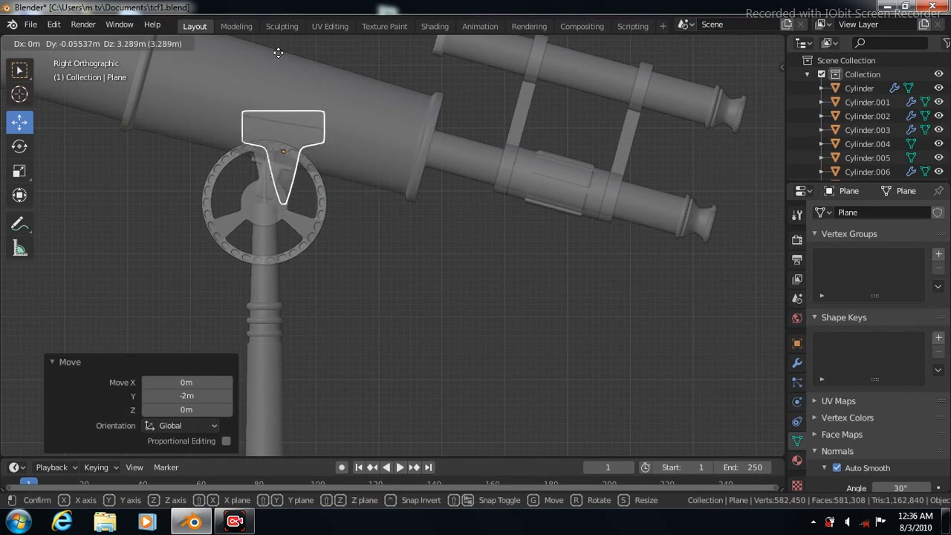
{"action": "left_click", "coordinate": [279, 452]}
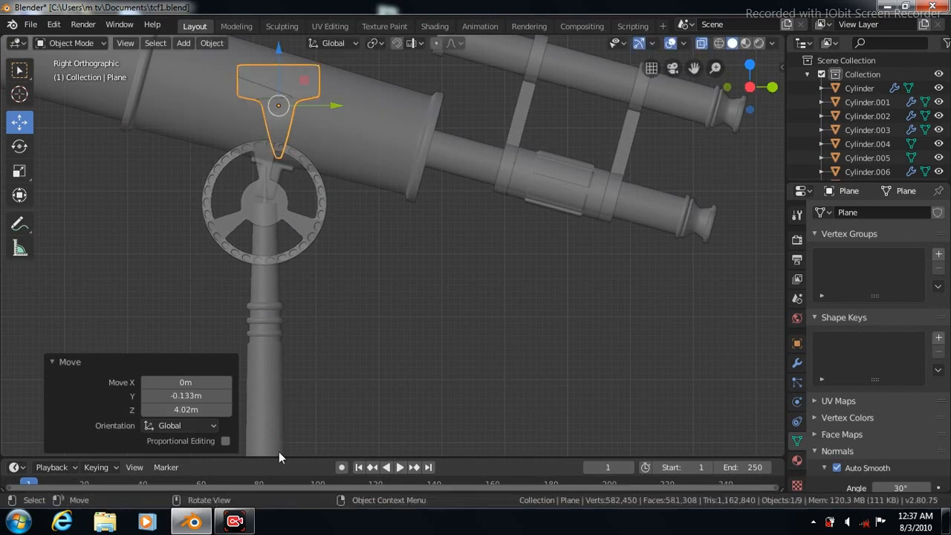
{"action": "left_click", "coordinate": [702, 44]}
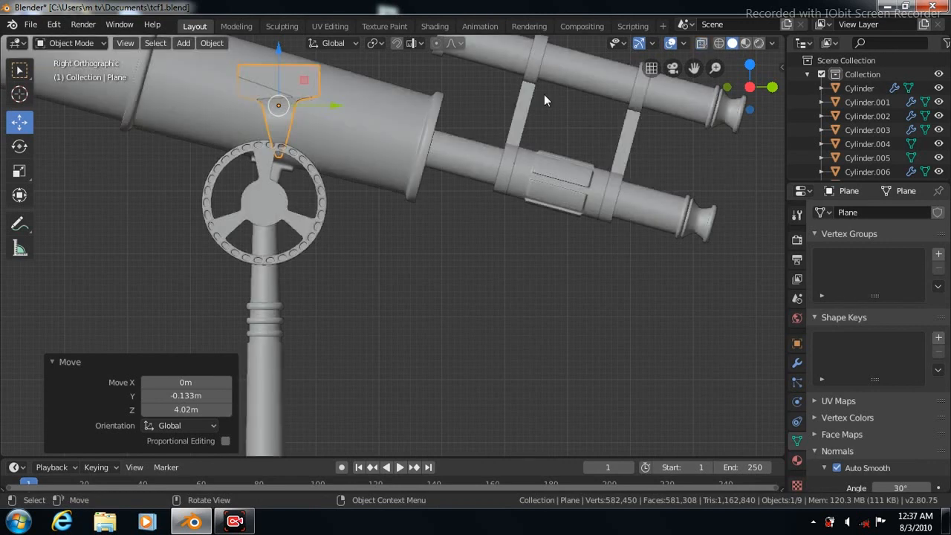
Step: Rotate the plane about -18° around X to match the tilt of the telescope tube
{"action": "left_click", "coordinate": [19, 147]}
{"action": "left_click_drag", "start_coordinate": [330, 101], "coordinate": [333, 118]}
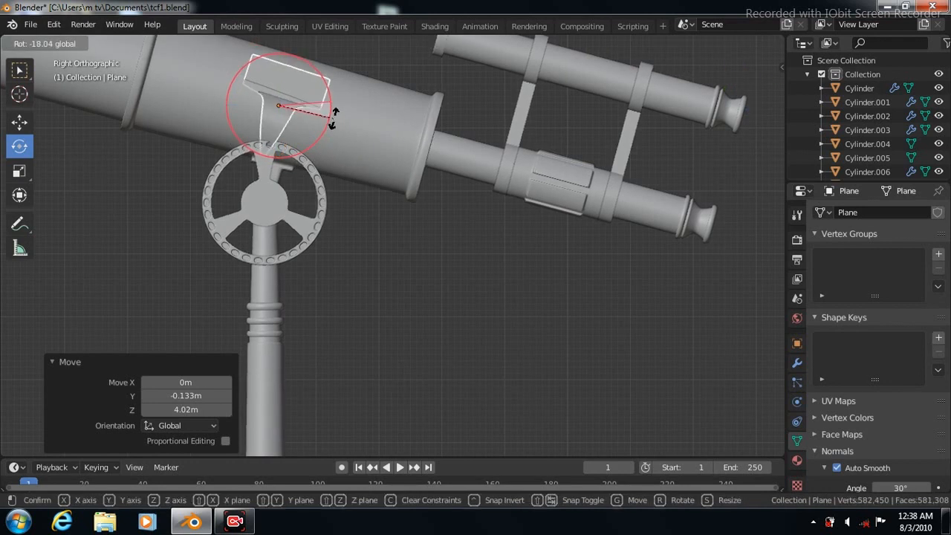
{"action": "left_click", "coordinate": [335, 123]}
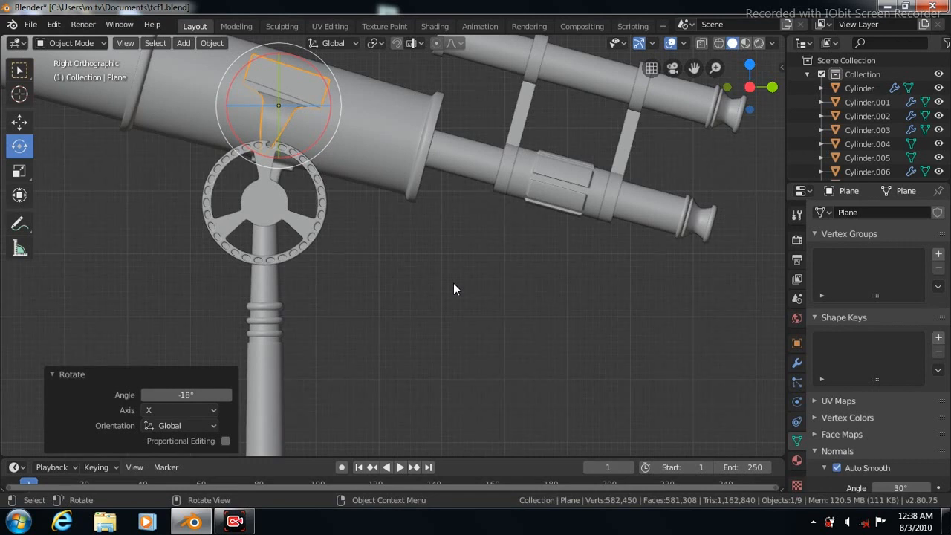
Step: Shift the plane about 0.0775 m along X in top view to place it against the tube's side
{"action": "key", "text": "KP_7"}
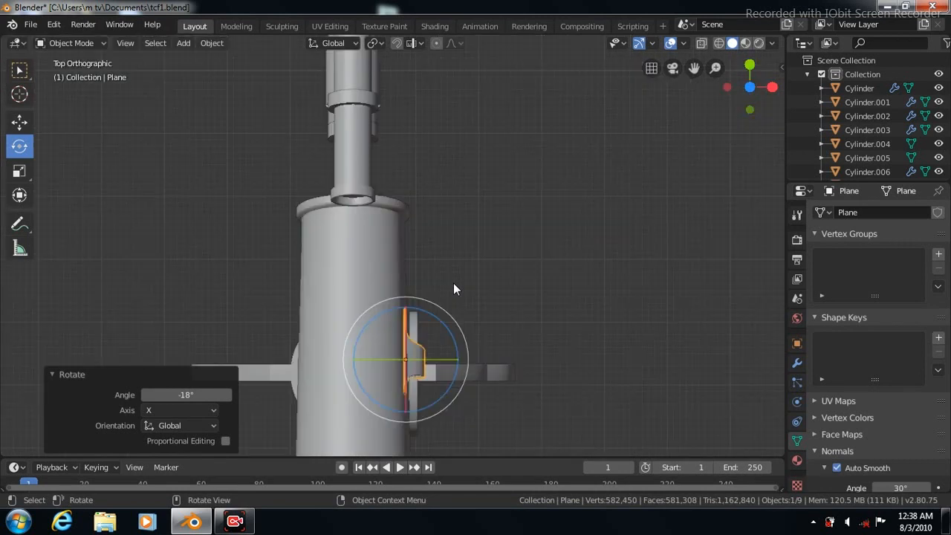
{"action": "left_click", "coordinate": [19, 122]}
{"action": "left_click_drag", "start_coordinate": [462, 359], "coordinate": [466, 358]}
{"action": "key", "text": "KP_3"}
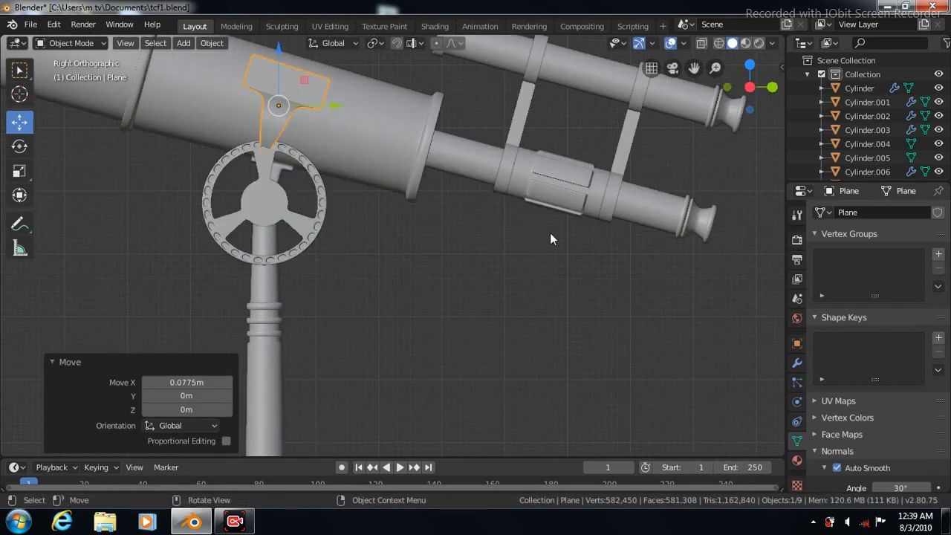
Step: Scale the plane uniformly by about 0.860
{"action": "left_click", "coordinate": [20, 173]}
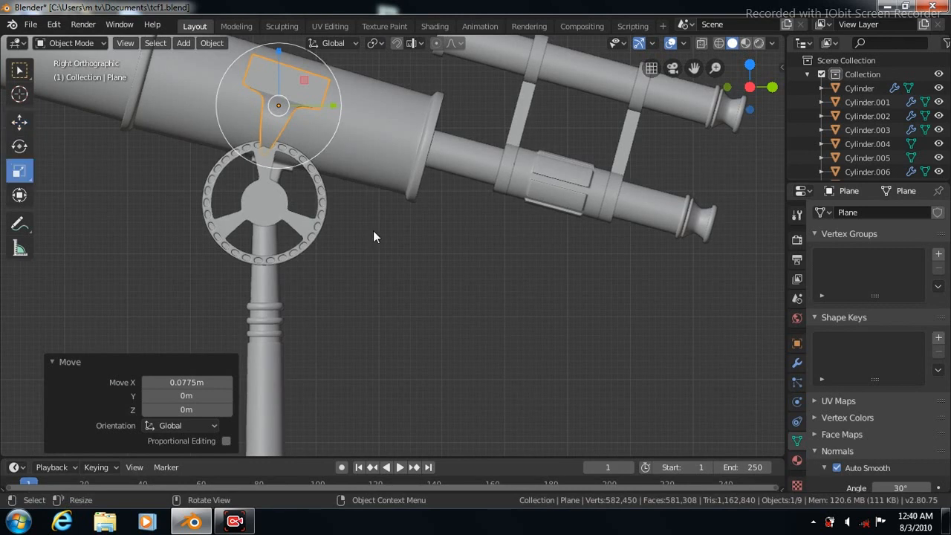
{"action": "key", "text": "s"}
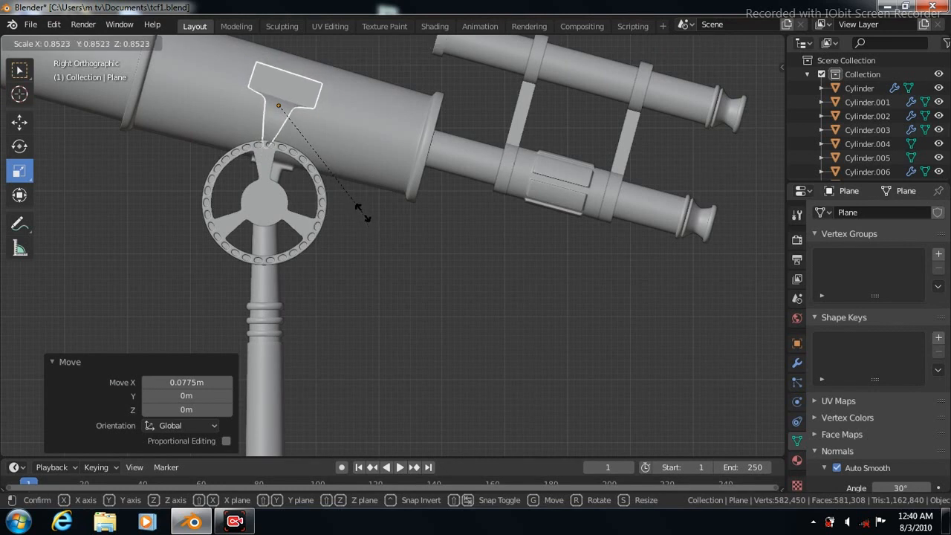
{"action": "left_click", "coordinate": [361, 215]}
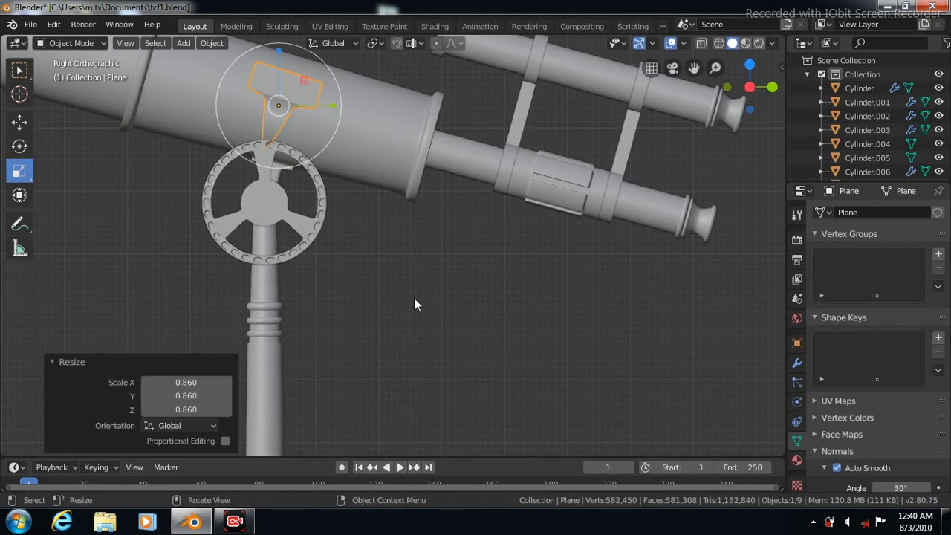
Step: Save the file and shift the plane about 0.0443 m along X
{"action": "key", "text": "ctrl+s"}
{"action": "left_click", "coordinate": [475, 277]}
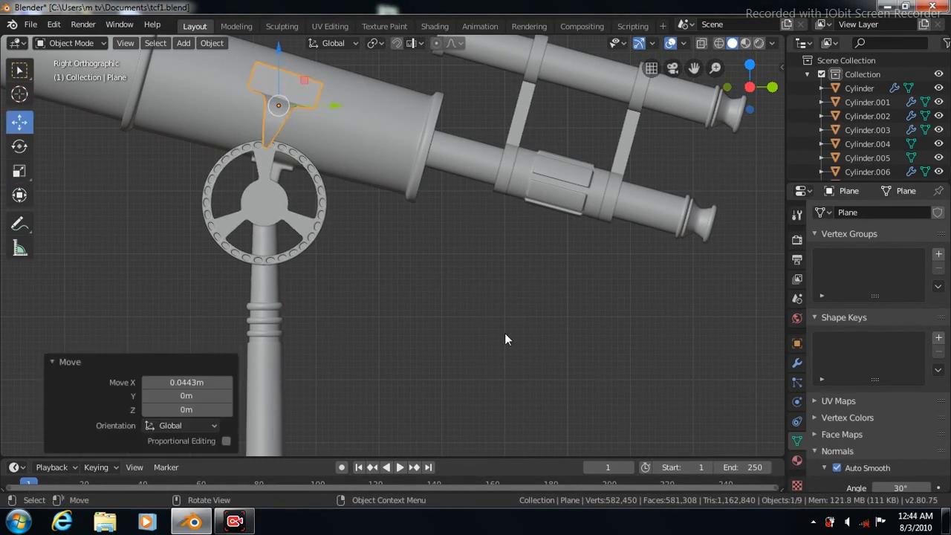
Step: Add a cylinder mesh with 32 vertices, 1 m radius and 2 m depth beside the telescope
{"action": "scroll", "coordinate": [504, 339], "scroll_direction": "down", "scroll_amount": 6}
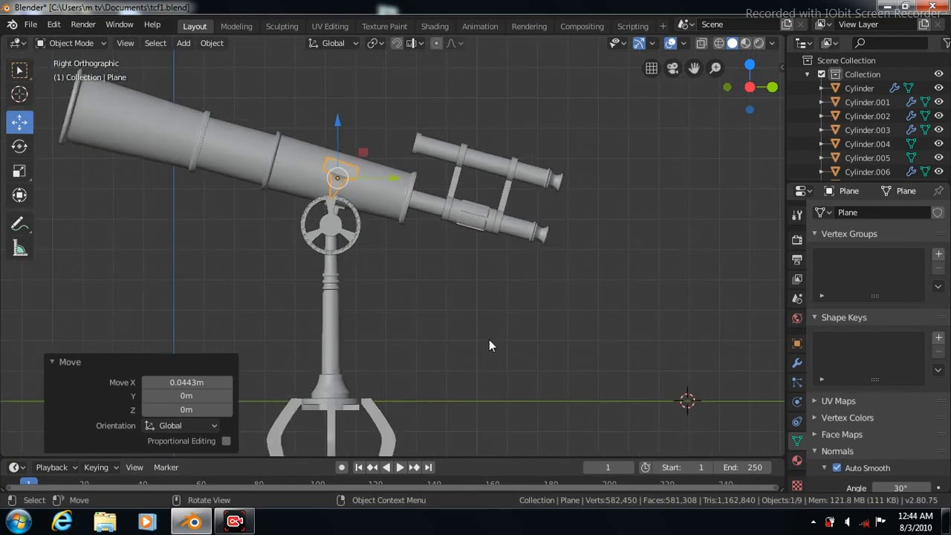
{"action": "left_click", "coordinate": [183, 43]}
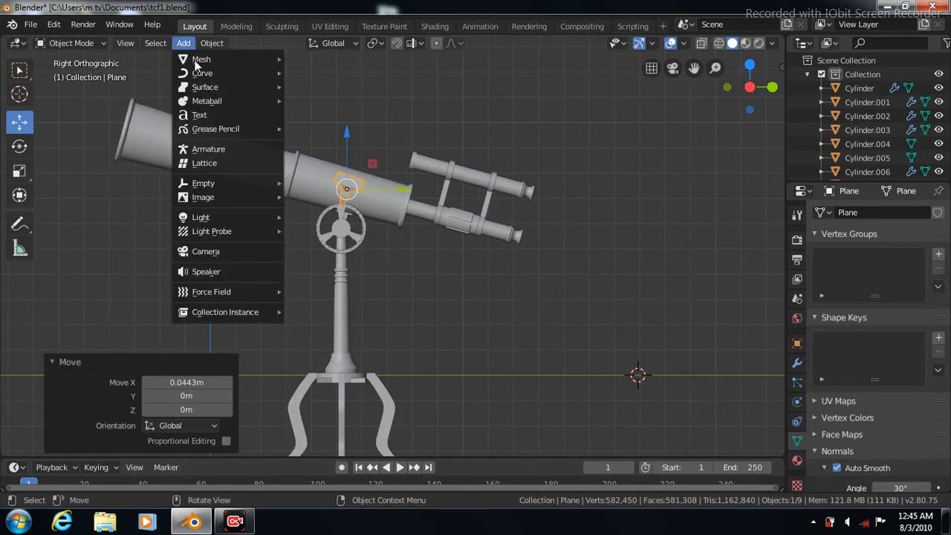
{"action": "mouse_move", "coordinate": [210, 60]}
{"action": "left_click", "coordinate": [311, 128]}
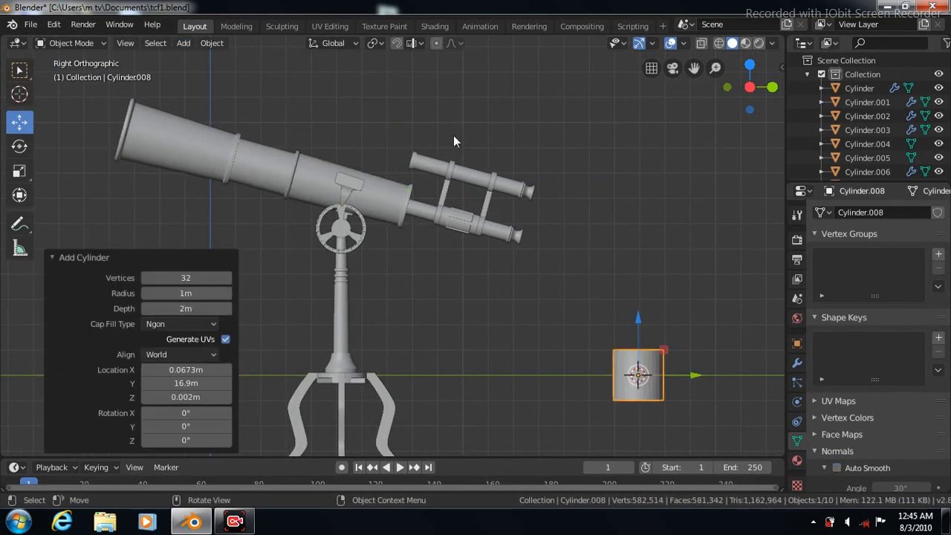
Step: Give the new cylinder a Catmull-Clark Subdivision Surface modifier with 3 viewport subdivisions
{"action": "left_click", "coordinate": [797, 364]}
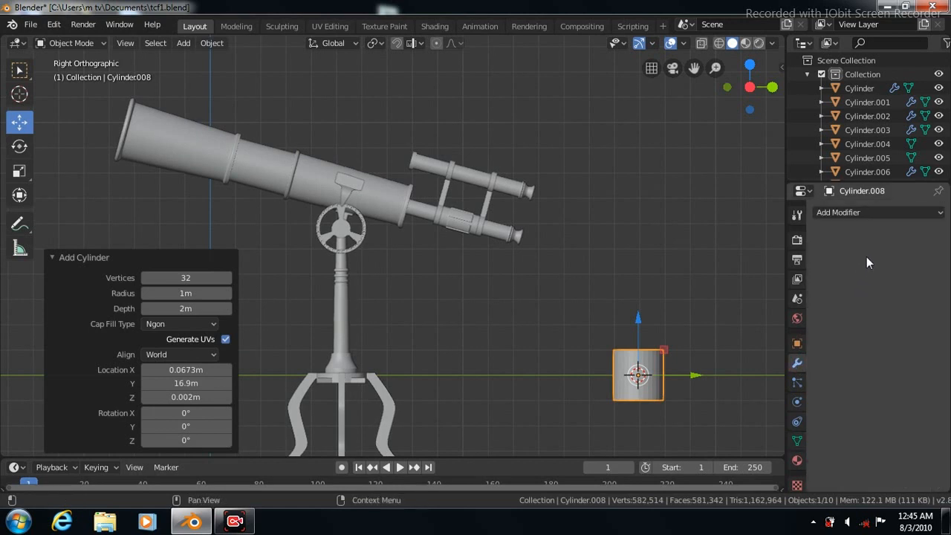
{"action": "left_click", "coordinate": [940, 214]}
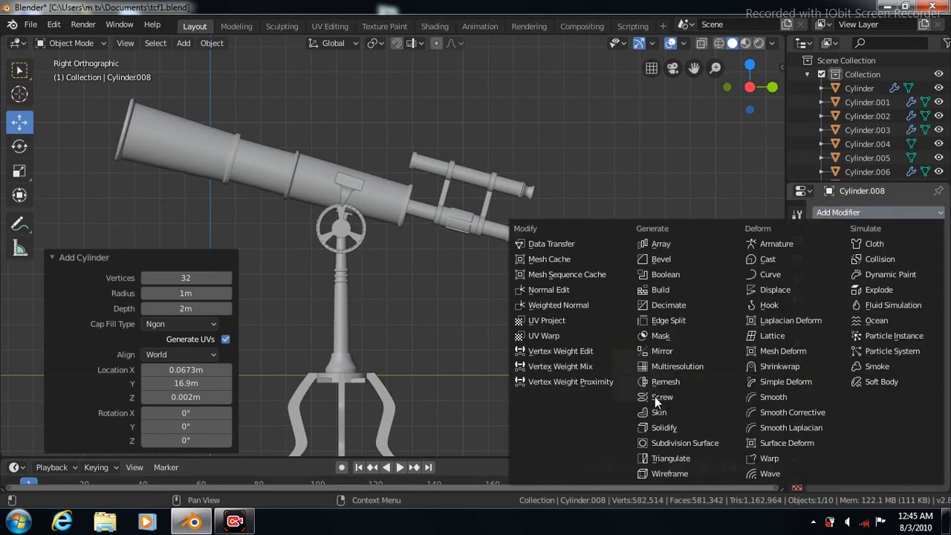
{"action": "left_click", "coordinate": [663, 443]}
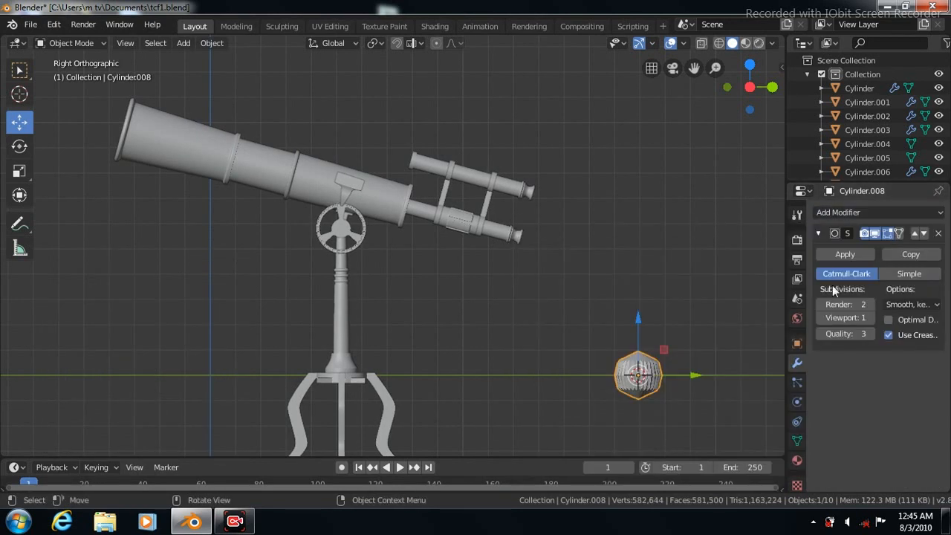
{"action": "left_click", "coordinate": [870, 317]}
{"action": "left_click", "coordinate": [870, 318]}
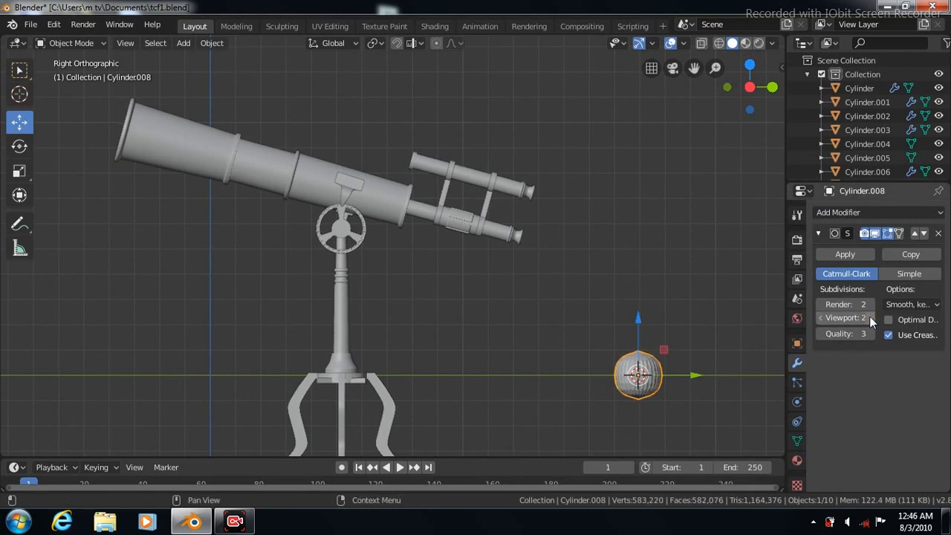
Step: Cut one horizontal edge loop around the cylinder and slide it down to the lower edge with factor 1.000
{"action": "key", "text": "Tab"}
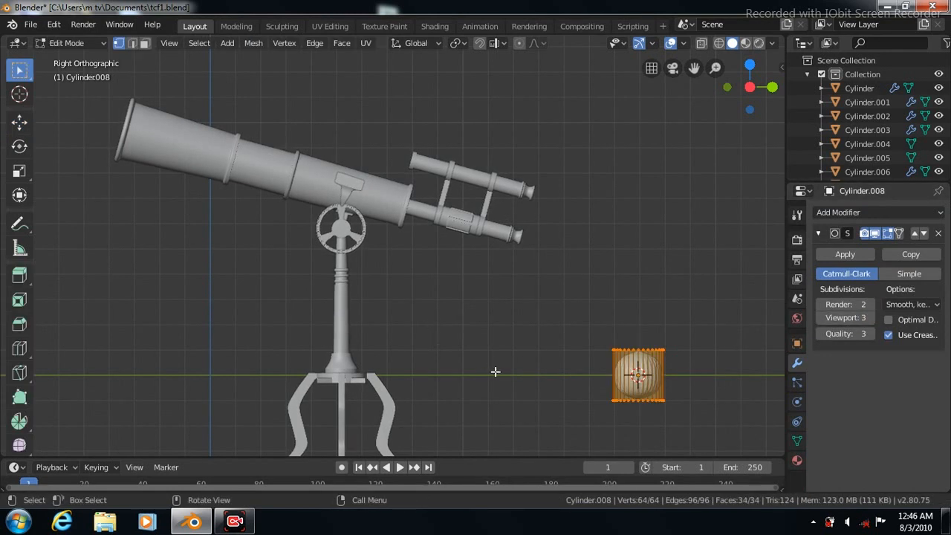
{"action": "scroll", "coordinate": [496, 372], "scroll_direction": "up", "scroll_amount": 3}
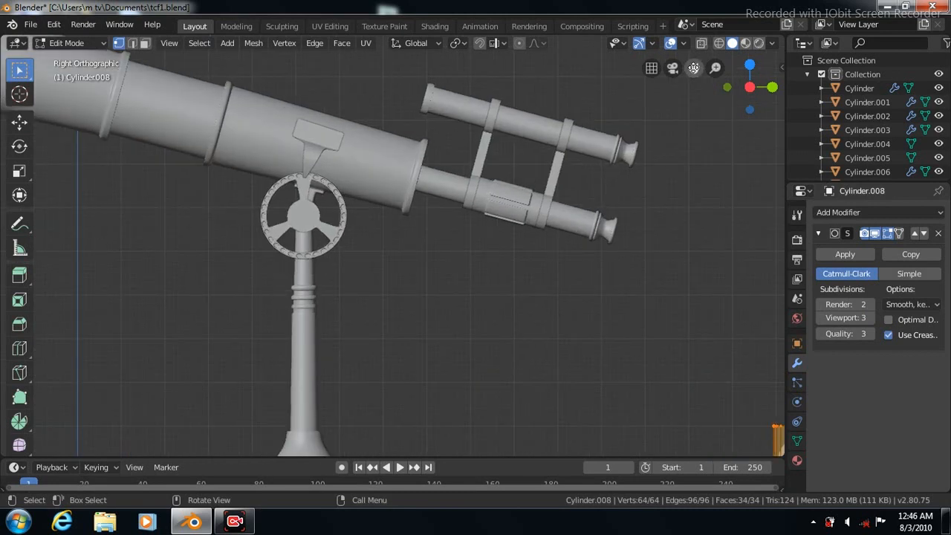
{"action": "left_click_drag", "start_coordinate": [693, 66], "coordinate": [694, 67]}
{"action": "scroll", "coordinate": [248, 278], "scroll_direction": "up", "scroll_amount": 5}
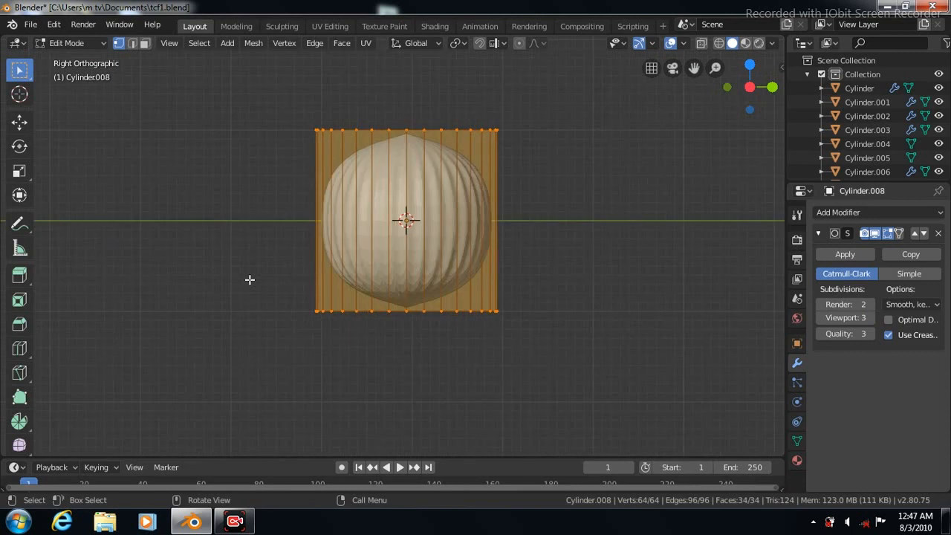
{"action": "left_click", "coordinate": [20, 349]}
{"action": "left_click_drag", "start_coordinate": [428, 216], "coordinate": [584, 350]}
Step: Duplicate the cylinder and place the copy about 2.55 m along X in top view
{"action": "key", "text": "KP_7"}
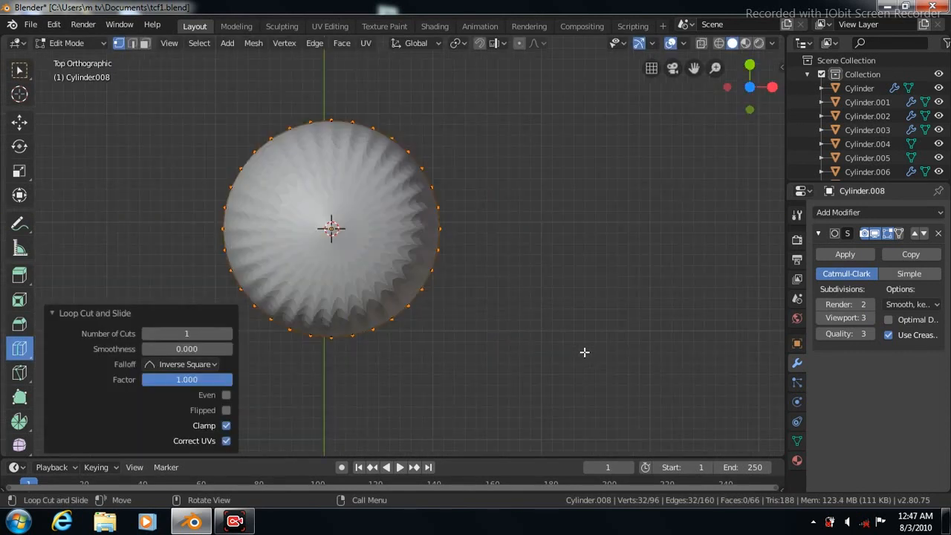
{"action": "key", "text": "Tab"}
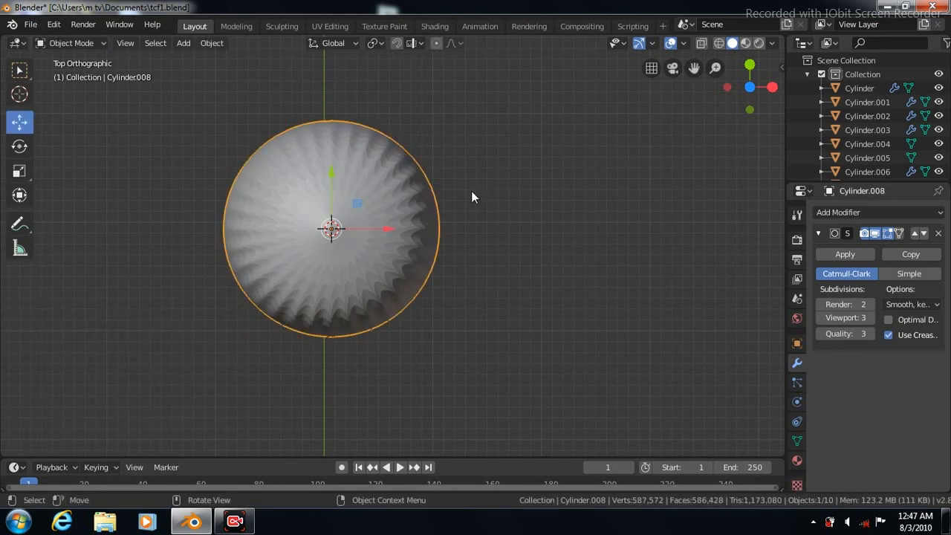
{"action": "key", "text": "shift+d"}
{"action": "key", "text": "Escape"}
{"action": "key", "text": "g"}
{"action": "key", "text": "x"}
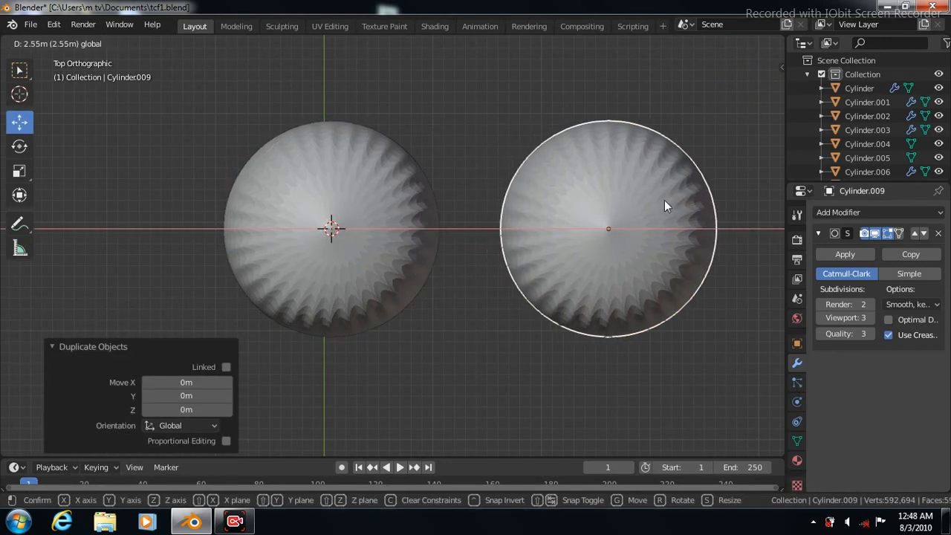
{"action": "left_click", "coordinate": [664, 200]}
Step: Inset the top face of the original cylinder by about 0.7188 m
{"action": "left_click", "coordinate": [352, 251]}
{"action": "key", "text": "Tab"}
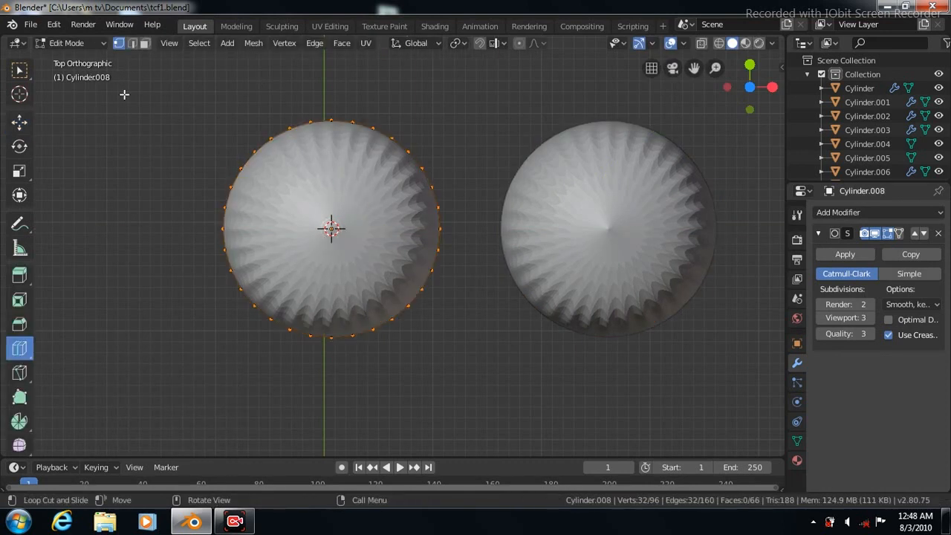
{"action": "left_click", "coordinate": [145, 42]}
{"action": "key", "text": "w"}
{"action": "left_click", "coordinate": [343, 227]}
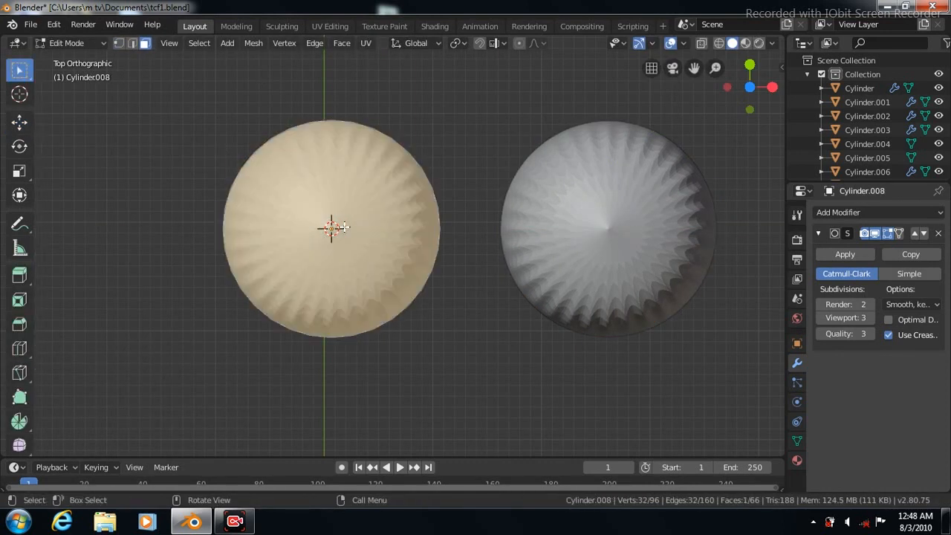
{"action": "left_click", "coordinate": [341, 43]}
{"action": "left_click", "coordinate": [360, 103]}
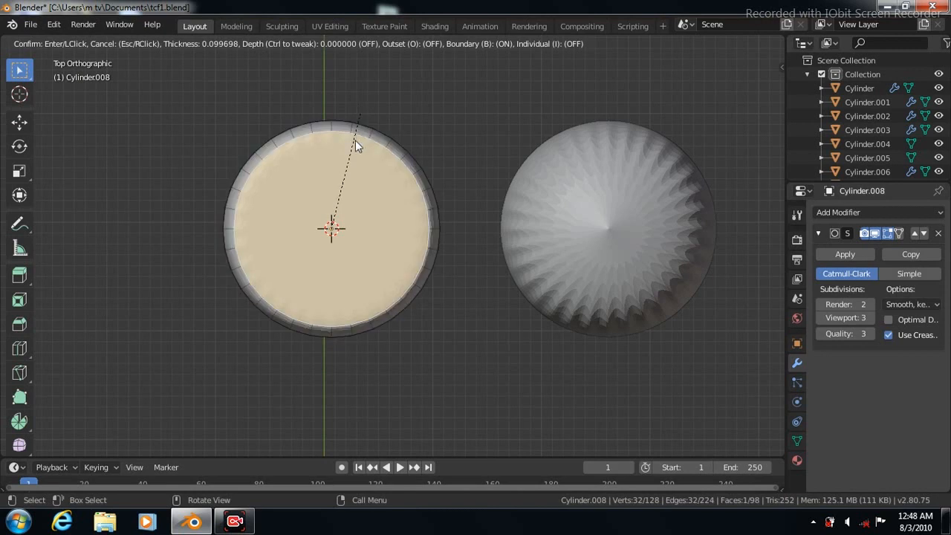
{"action": "left_click", "coordinate": [348, 179]}
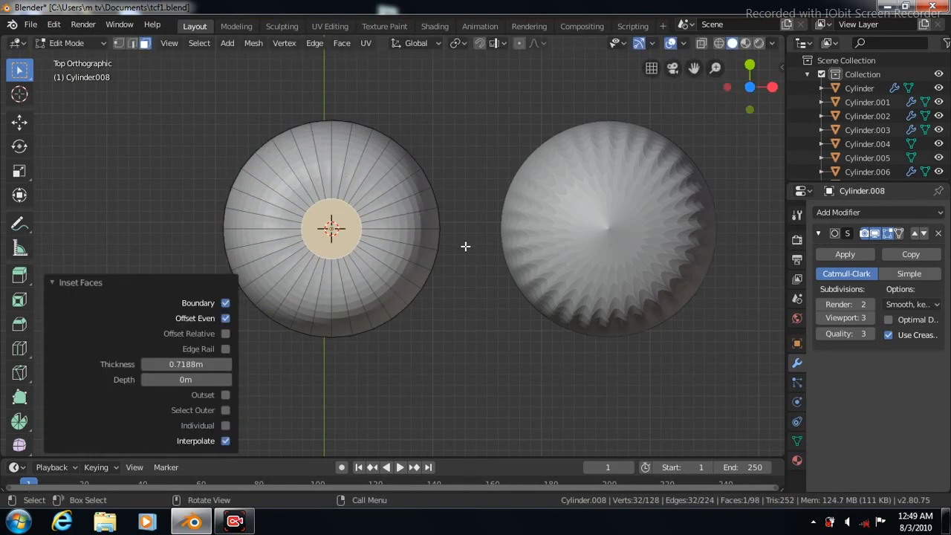
Step: Add a 2 m cube at the original cylinder and scale it to about 0.170 along X
{"action": "key", "text": "KP_3"}
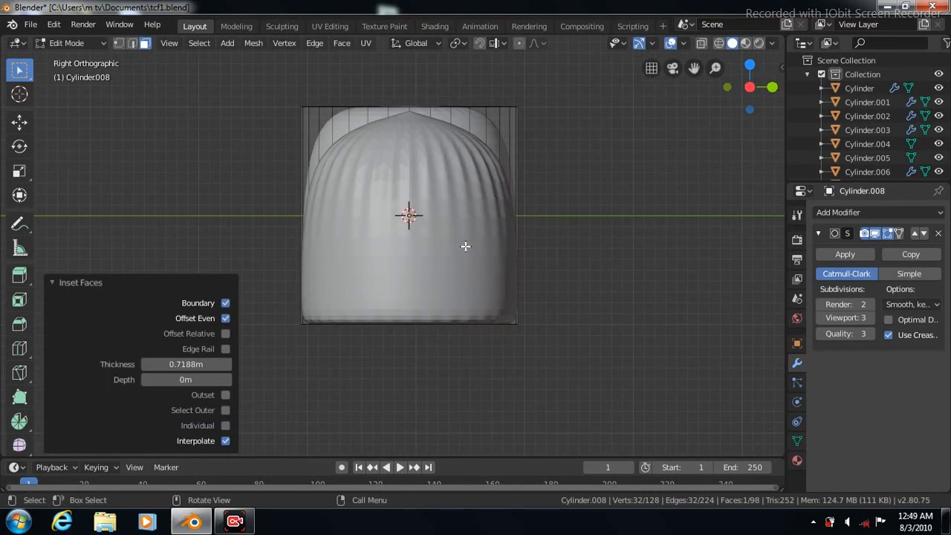
{"action": "key", "text": "ctrl+KP_1"}
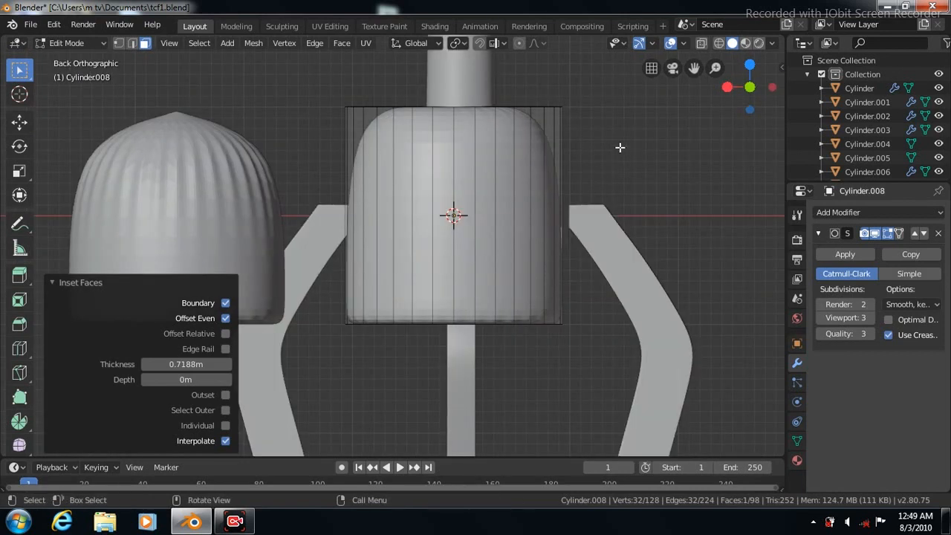
{"action": "key", "text": "Tab"}
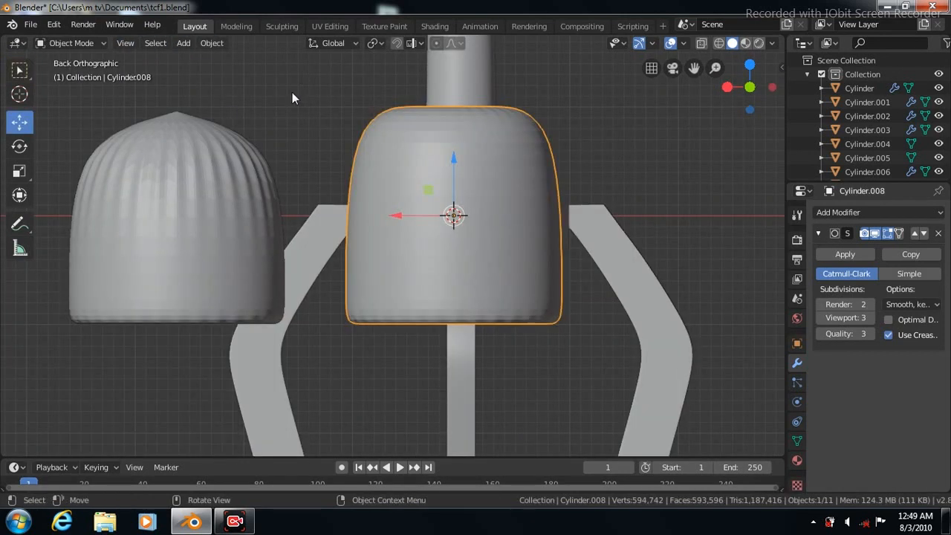
{"action": "left_click", "coordinate": [183, 43]}
{"action": "mouse_move", "coordinate": [253, 61]}
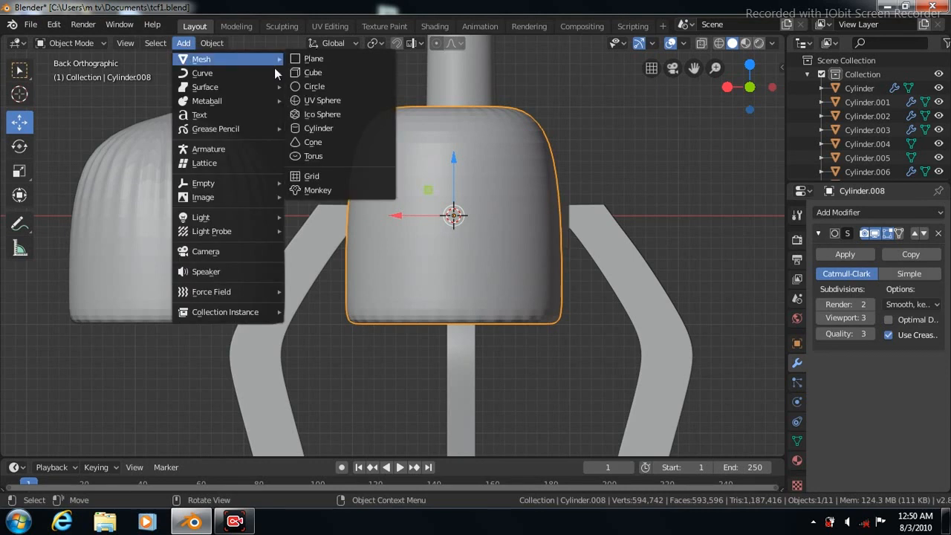
{"action": "left_click", "coordinate": [312, 72]}
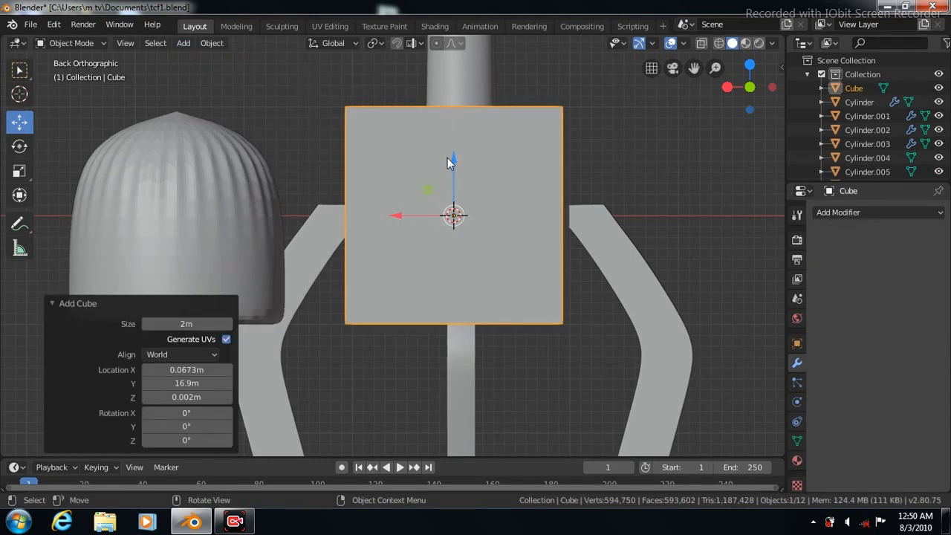
{"action": "key", "text": "KP_7"}
{"action": "left_click", "coordinate": [20, 171]}
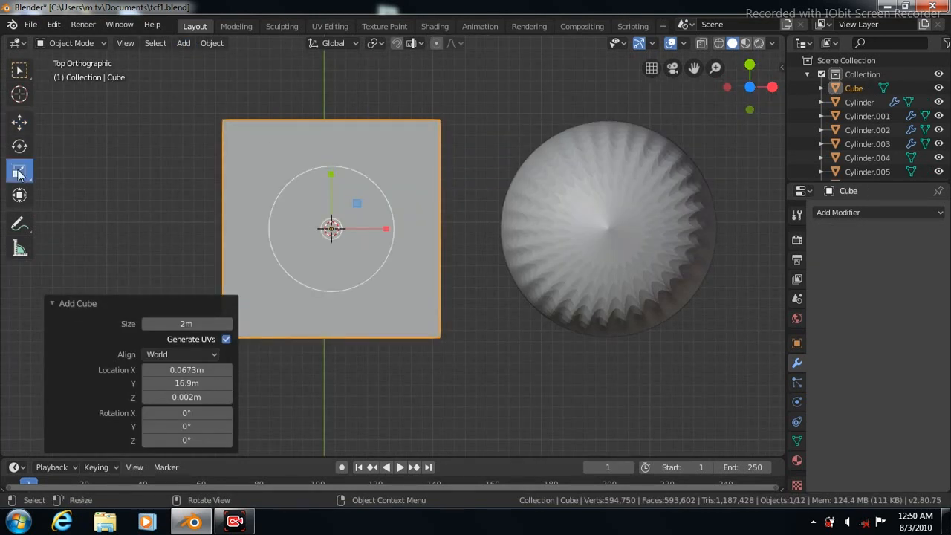
{"action": "left_click_drag", "start_coordinate": [385, 228], "coordinate": [341, 232]}
Step: Raise the narrow cube about 1.54 m along Z so its lower end overlaps the cylinder's top
{"action": "key", "text": "ctrl+KP_1"}
{"action": "left_click", "coordinate": [20, 123]}
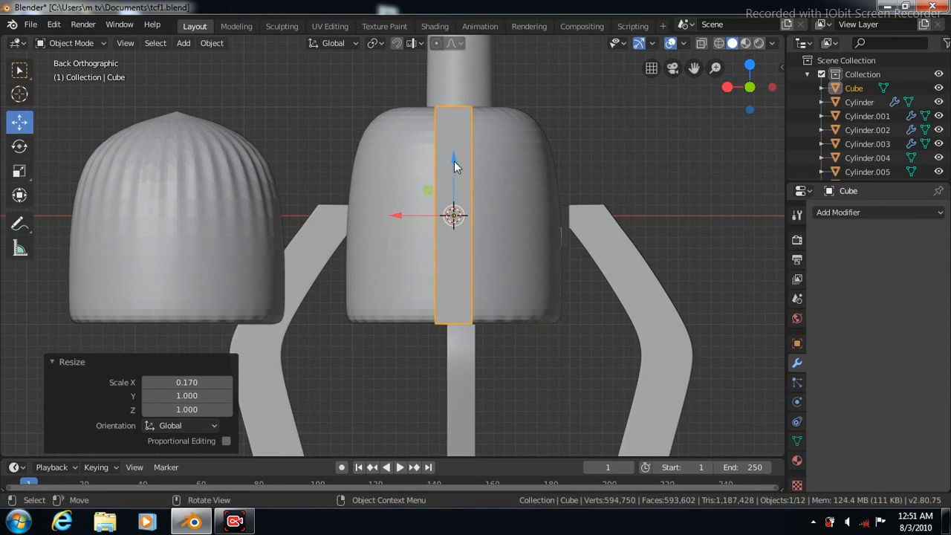
{"action": "left_click_drag", "start_coordinate": [453, 147], "coordinate": [449, 399]}
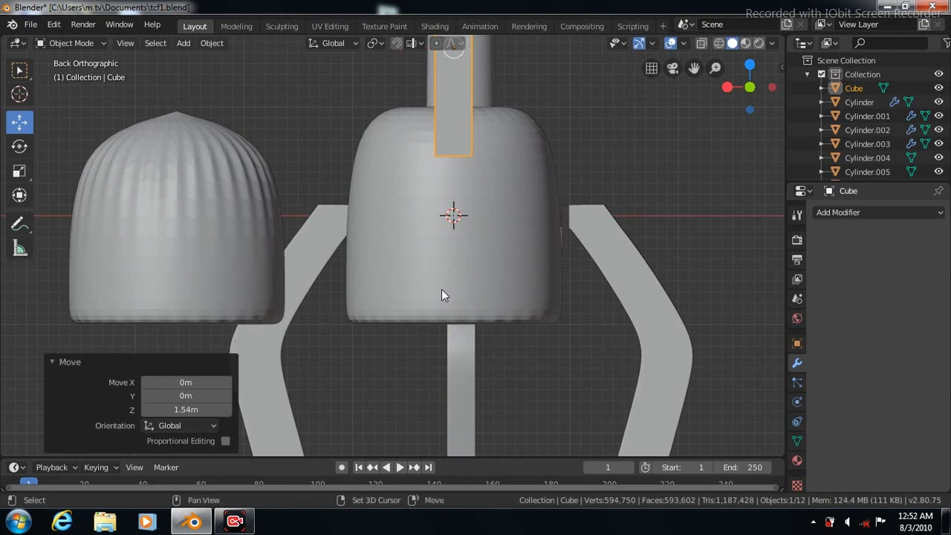
Step: Subtract the cube from the original cylinder with a Boolean difference to cut a slot in its top
{"action": "left_click", "coordinate": [442, 289]}
{"action": "left_click", "coordinate": [211, 43]}
{"action": "mouse_move", "coordinate": [286, 477]}
{"action": "left_click", "coordinate": [380, 361]}
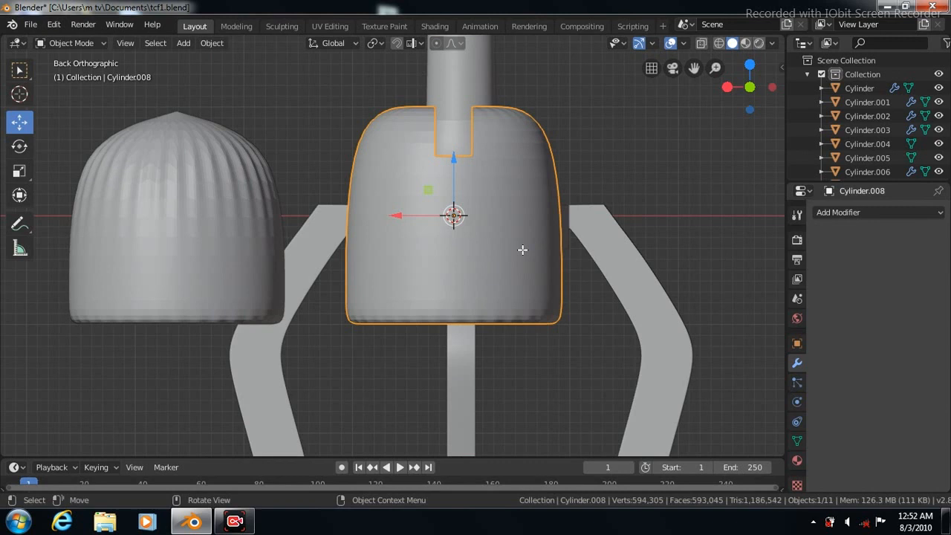
Step: Flatten the slotted cylinder by scaling it to about 0.375 along Z
{"action": "key", "text": "Tab"}
{"action": "key", "text": "Tab"}
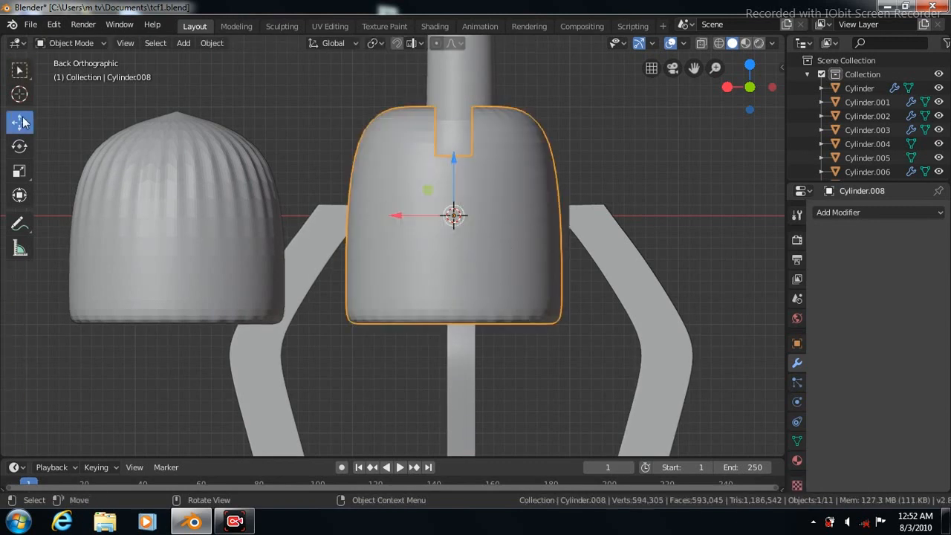
{"action": "left_click", "coordinate": [19, 172]}
{"action": "left_click_drag", "start_coordinate": [453, 160], "coordinate": [455, 199]}
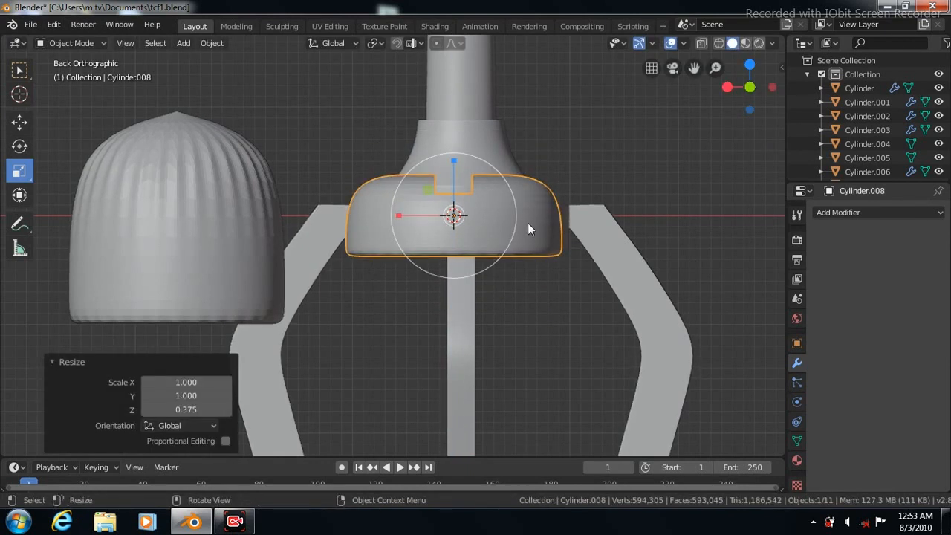
Step: Shade the slotted cylinder smooth and enable Auto Smooth for its normals
{"action": "right_click", "coordinate": [494, 223]}
{"action": "left_click", "coordinate": [494, 223]}
{"action": "left_click", "coordinate": [796, 439]}
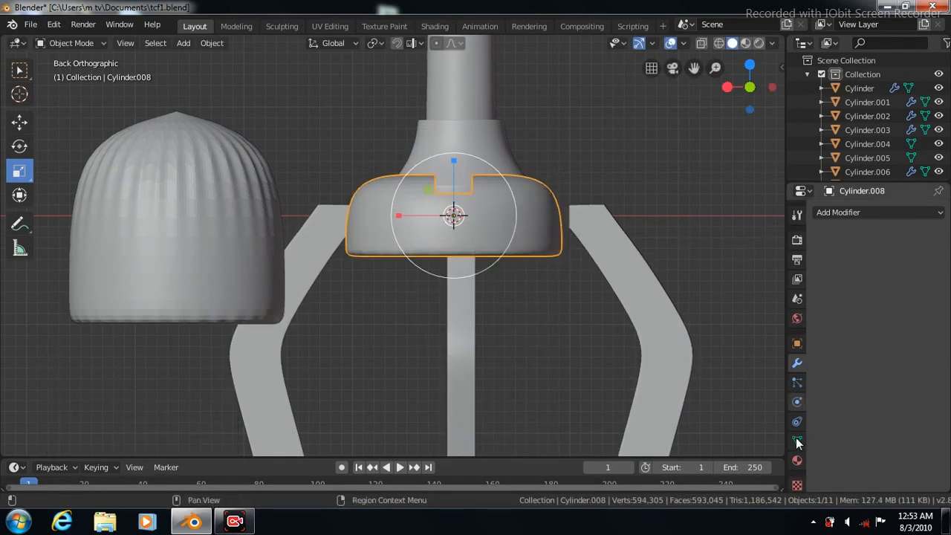
{"action": "left_click", "coordinate": [836, 466]}
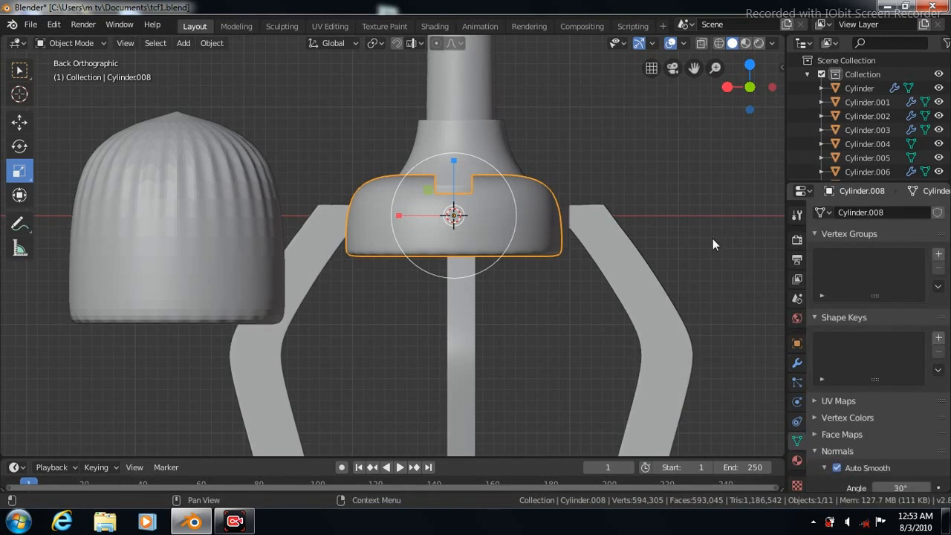
Step: Move the slotted cylinder along Y to the stand and raise it about 7.27 m along Z to the telescope tube
{"action": "key", "text": "KP_3"}
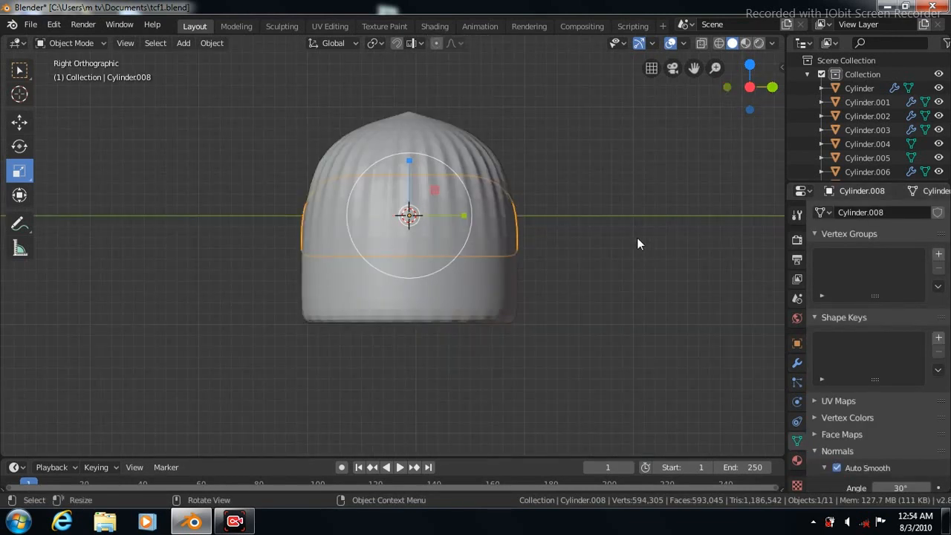
{"action": "scroll", "coordinate": [638, 239], "scroll_direction": "down", "scroll_amount": 6}
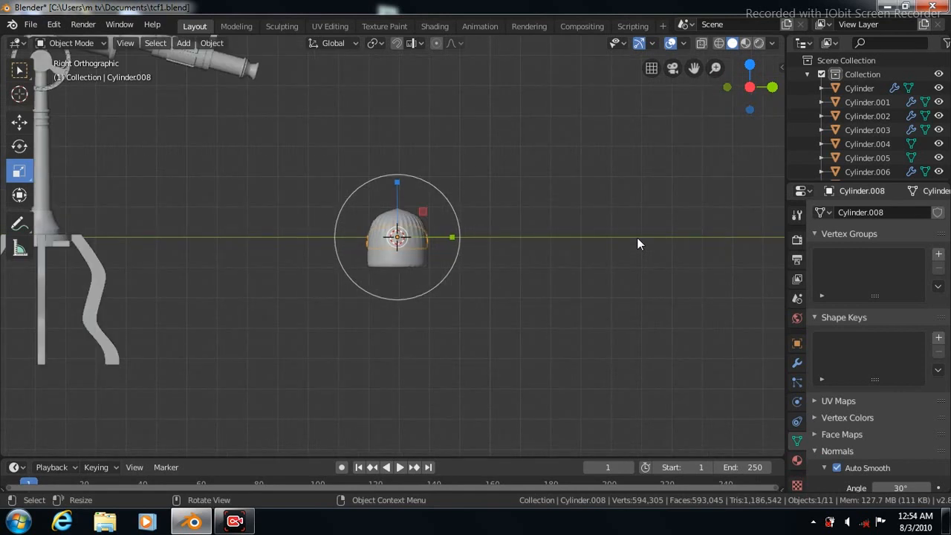
{"action": "scroll", "coordinate": [637, 243], "scroll_direction": "down", "scroll_amount": 1}
{"action": "left_click", "coordinate": [19, 121]}
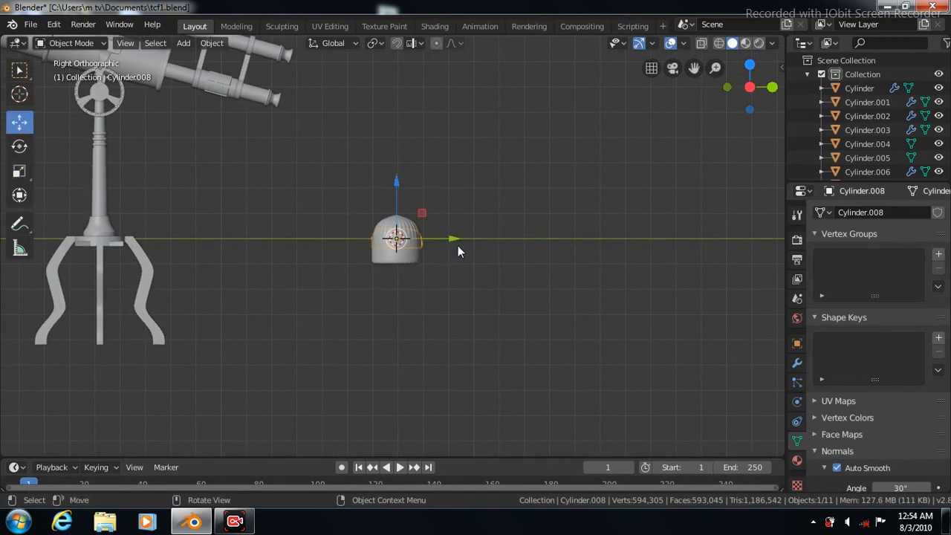
{"action": "left_click_drag", "start_coordinate": [385, 229], "coordinate": [110, 424]}
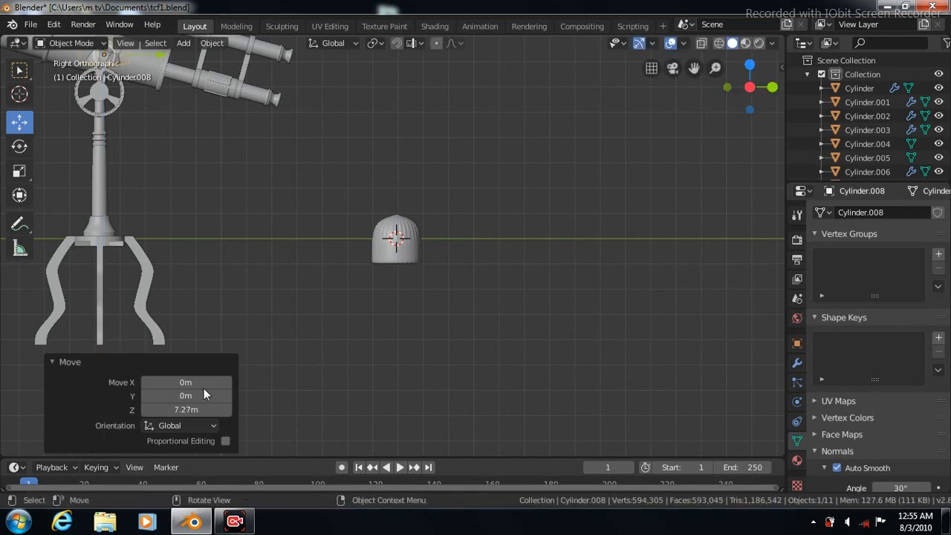
{"action": "left_click_drag", "start_coordinate": [693, 68], "coordinate": [950, 237]}
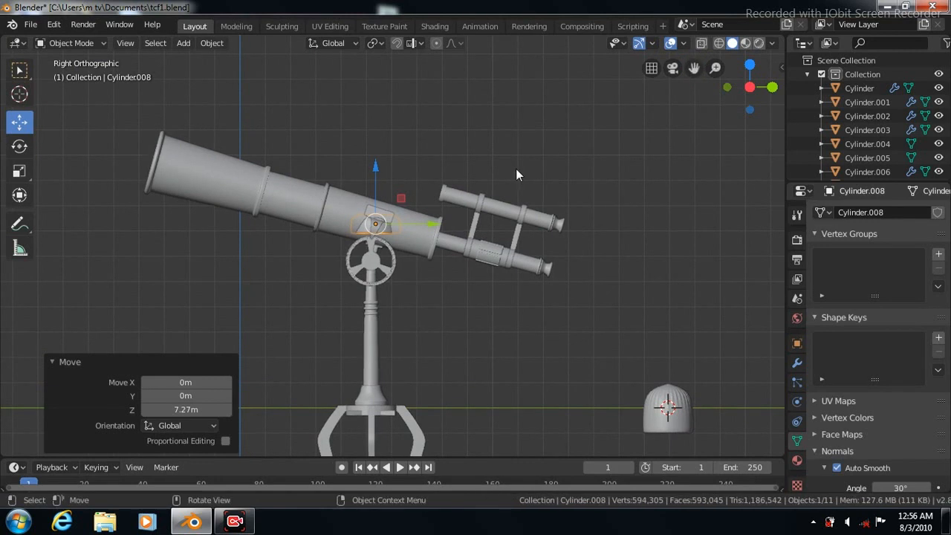
Step: Rotate the slotted cylinder around the global Y axis by about 2.43° and a further 85.9°, turning its slot outward from the tube
{"action": "scroll", "coordinate": [515, 168], "scroll_direction": "up", "scroll_amount": 8}
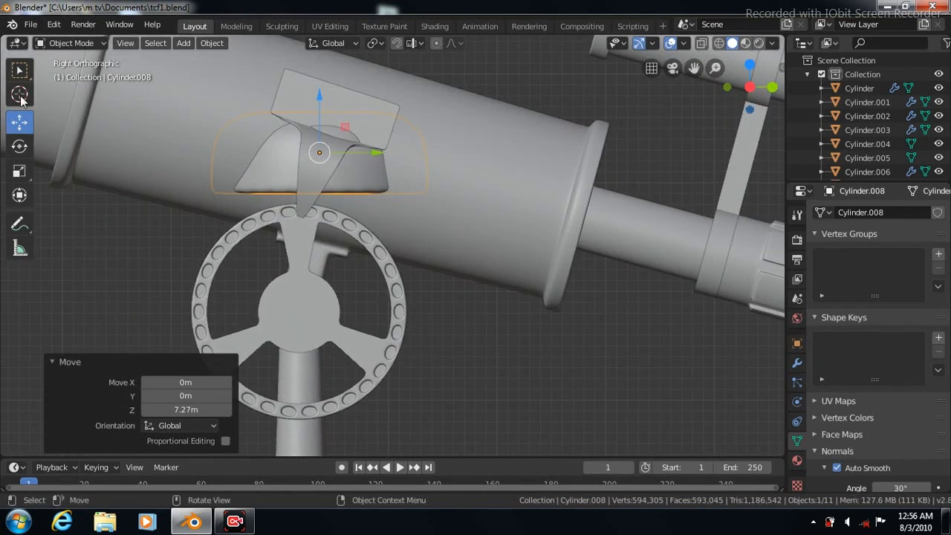
{"action": "left_click", "coordinate": [19, 146]}
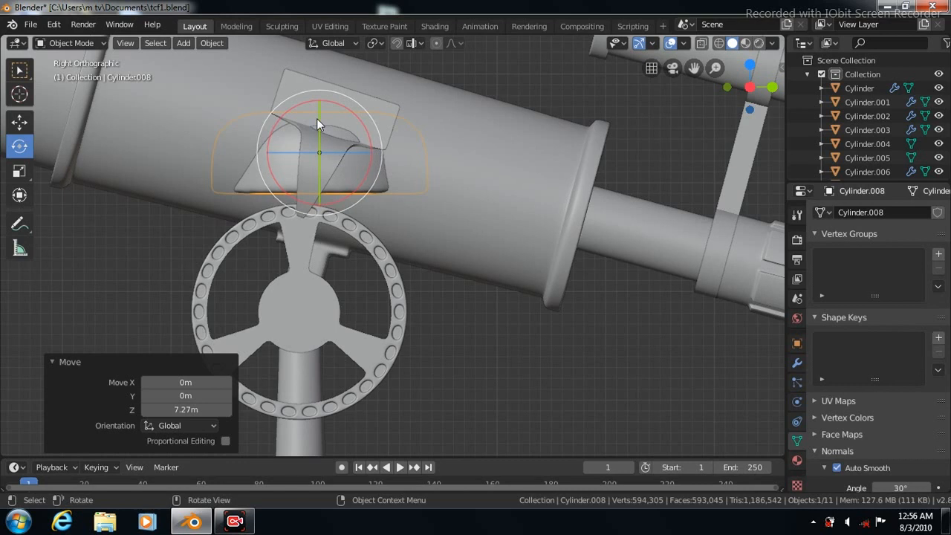
{"action": "left_click_drag", "start_coordinate": [318, 120], "coordinate": [320, 138]}
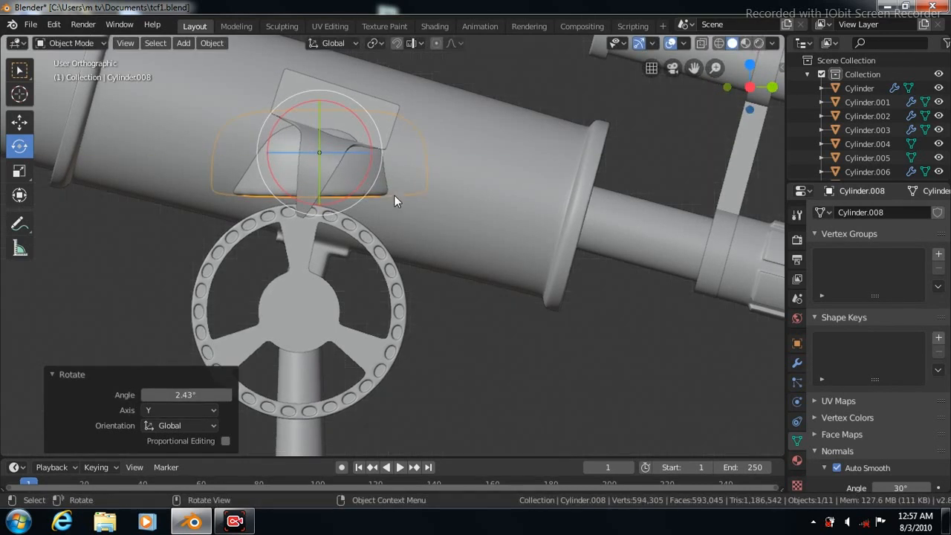
{"action": "key", "text": "KP_1"}
{"action": "left_click_drag", "start_coordinate": [380, 141], "coordinate": [349, 264]}
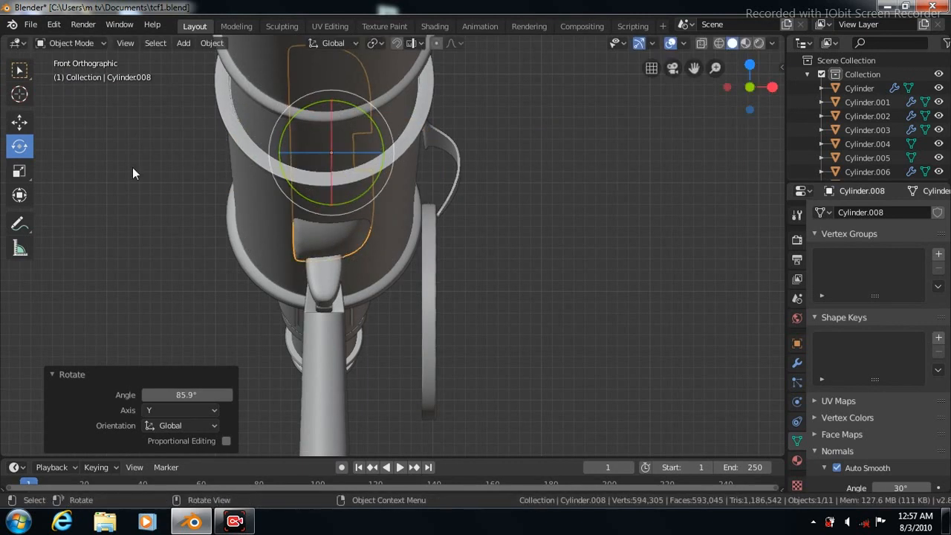
Step: Scale the slotted cylinder down uniformly to about 0.268
{"action": "left_click", "coordinate": [20, 121]}
{"action": "left_click", "coordinate": [19, 172]}
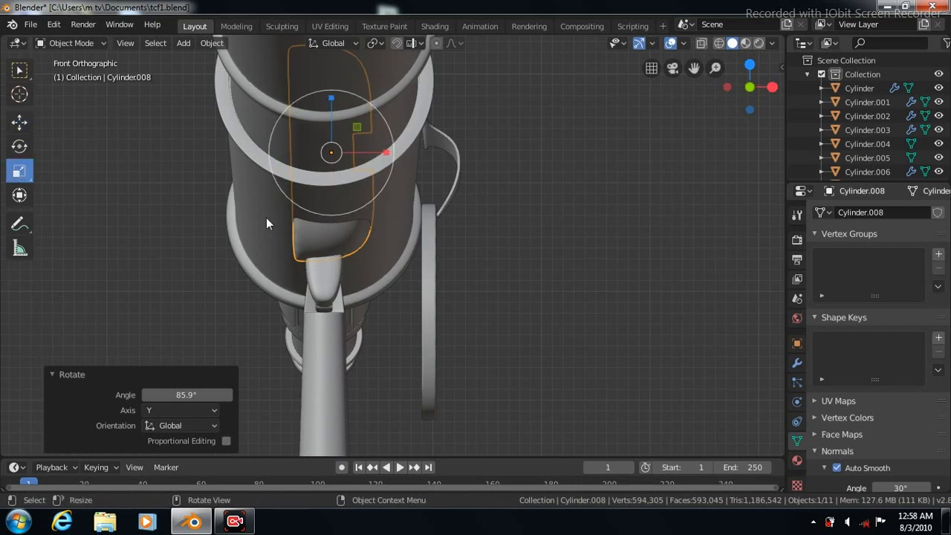
{"action": "key", "text": "s"}
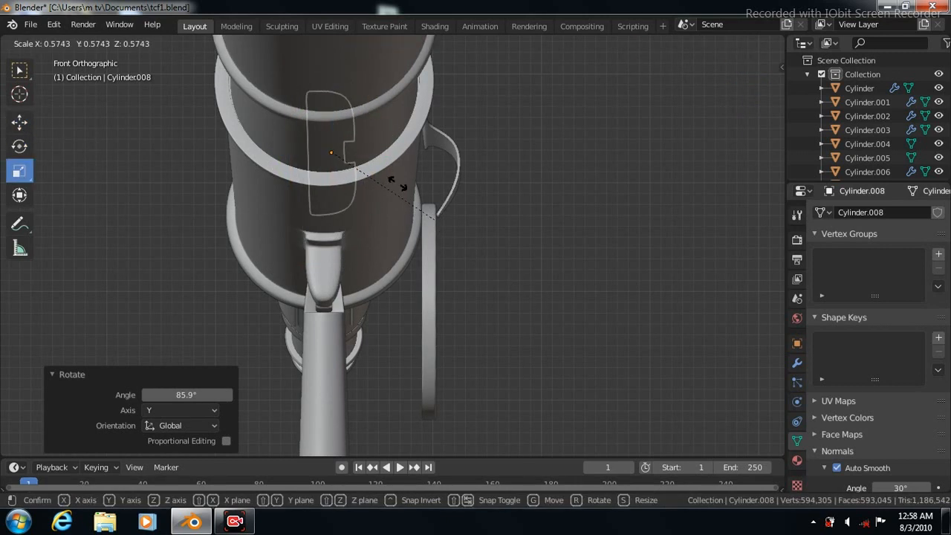
{"action": "left_click", "coordinate": [383, 177]}
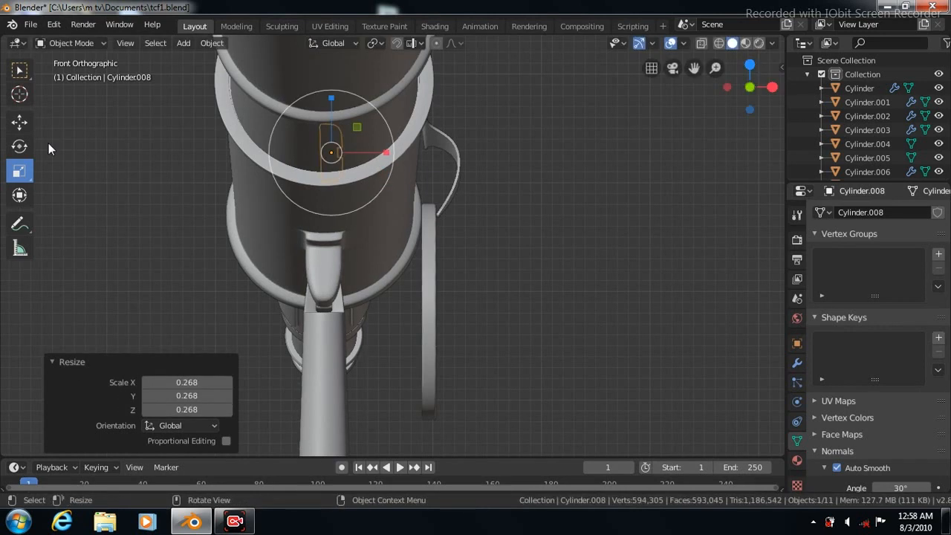
Step: Move the slotted cylinder about 1.05 m along X out of the tube and raise it about 0.41 m in total onto the bracket plate
{"action": "left_click", "coordinate": [19, 122]}
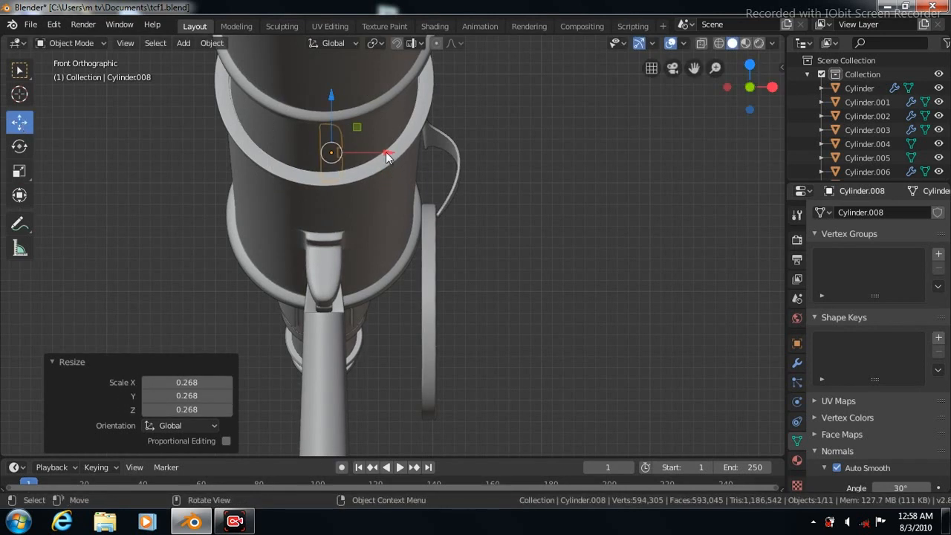
{"action": "key", "text": "g"}
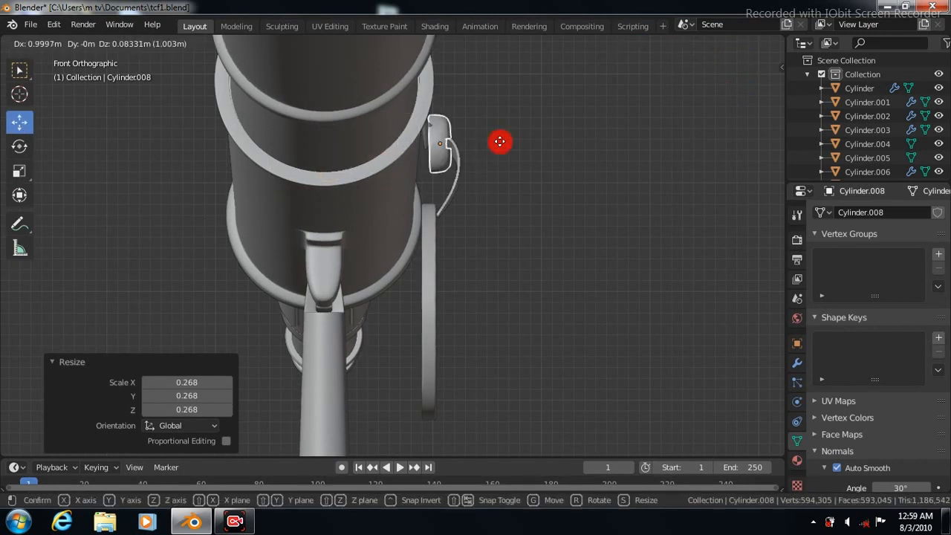
{"action": "left_click", "coordinate": [500, 146]}
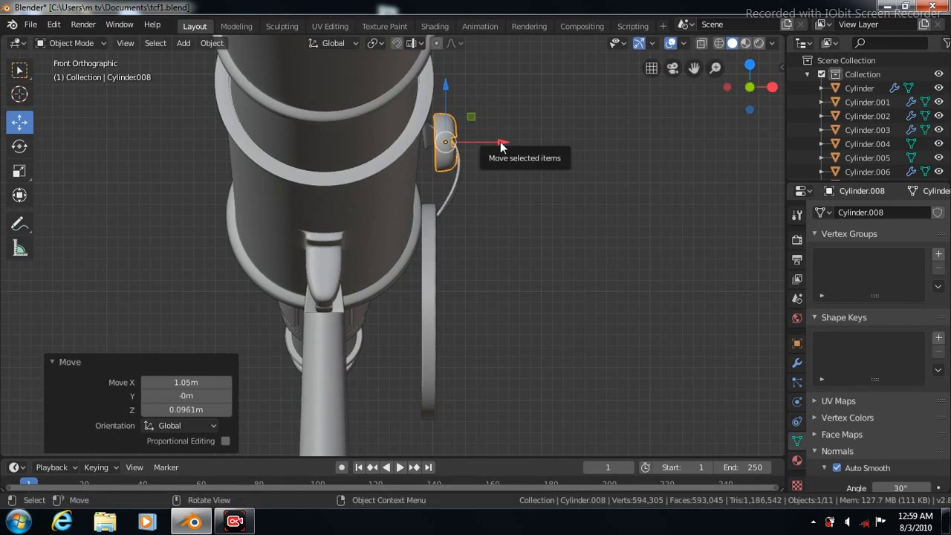
{"action": "key", "text": "KP_3"}
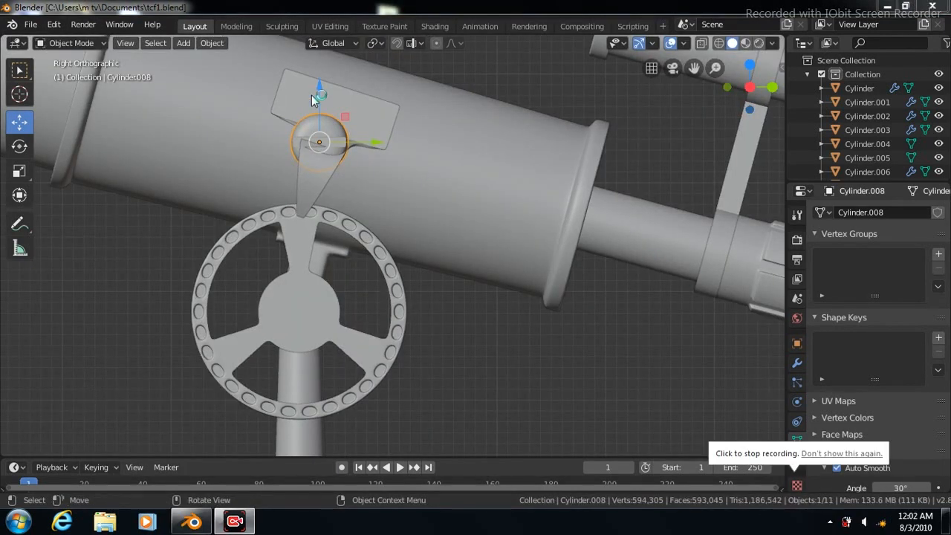
{"action": "left_click_drag", "start_coordinate": [318, 89], "coordinate": [314, 52]}
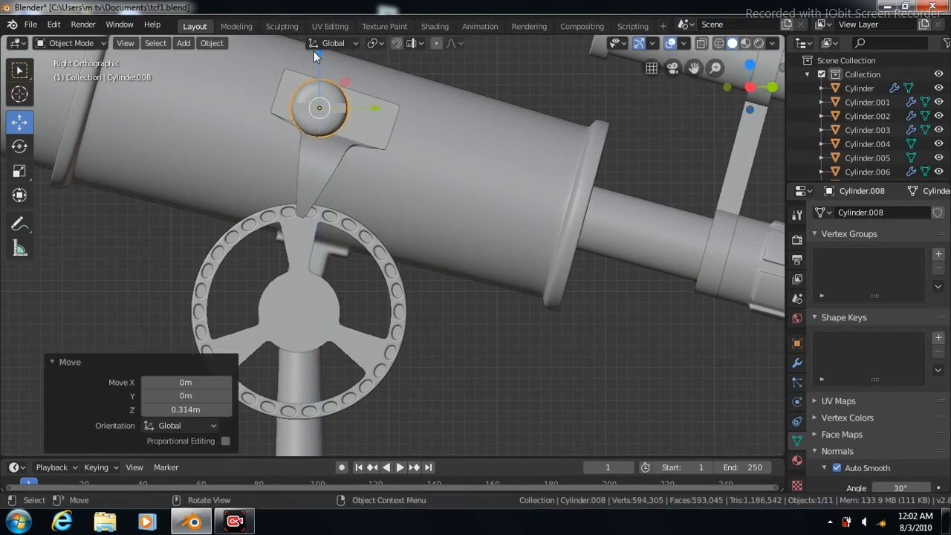
Step: Scale the slotted cylinder to about 0.569 and shift it about -0.211 m along Y and 0.0833 m along Z to one end of the bracket plate
{"action": "left_click", "coordinate": [20, 173]}
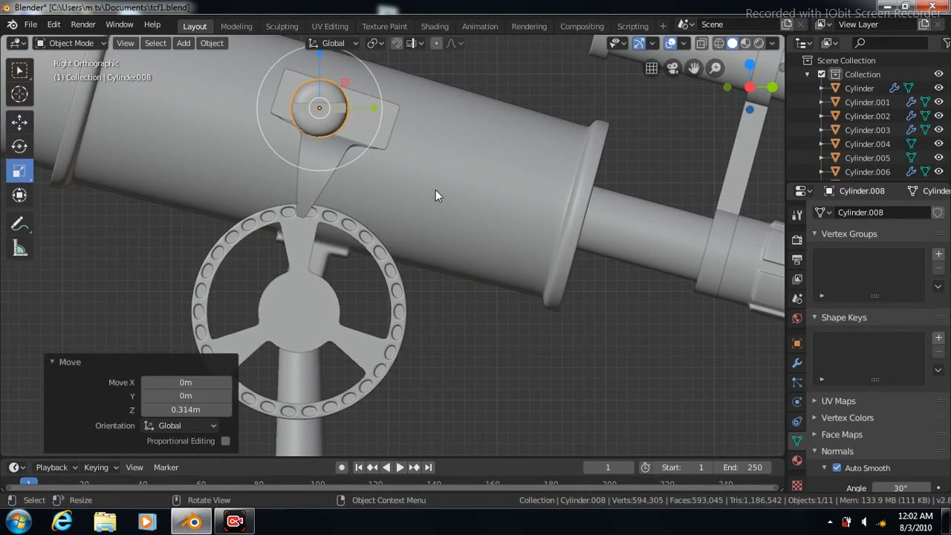
{"action": "key", "text": "s"}
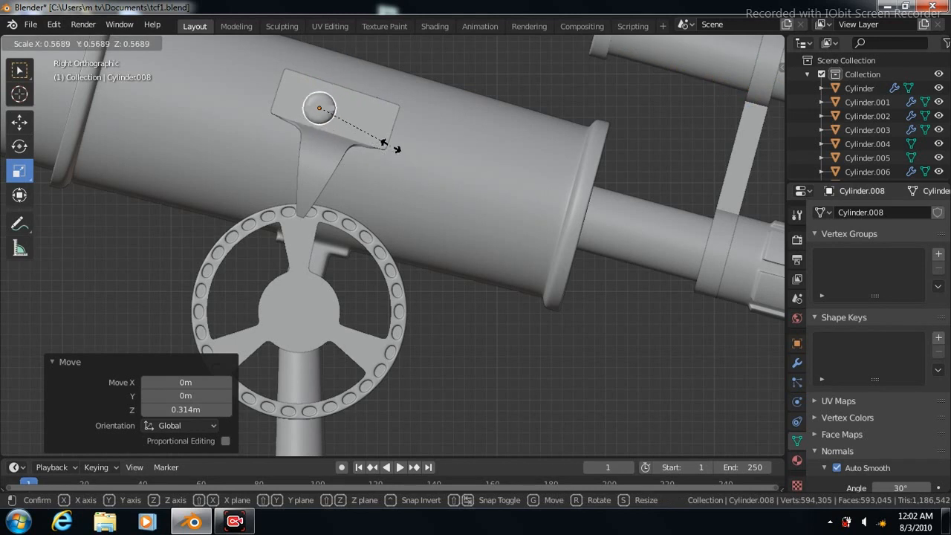
{"action": "left_click", "coordinate": [391, 146]}
{"action": "left_click", "coordinate": [20, 124]}
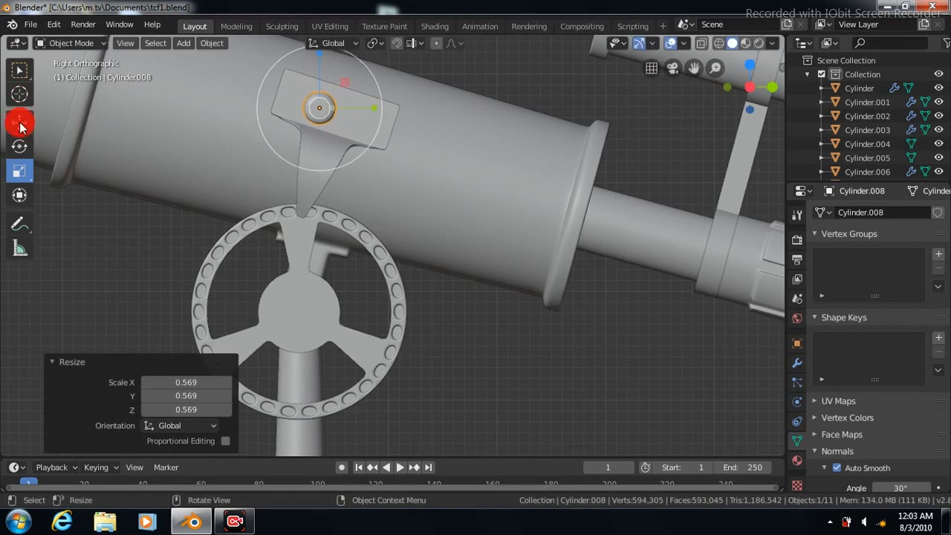
{"action": "left_click_drag", "start_coordinate": [373, 109], "coordinate": [343, 97]}
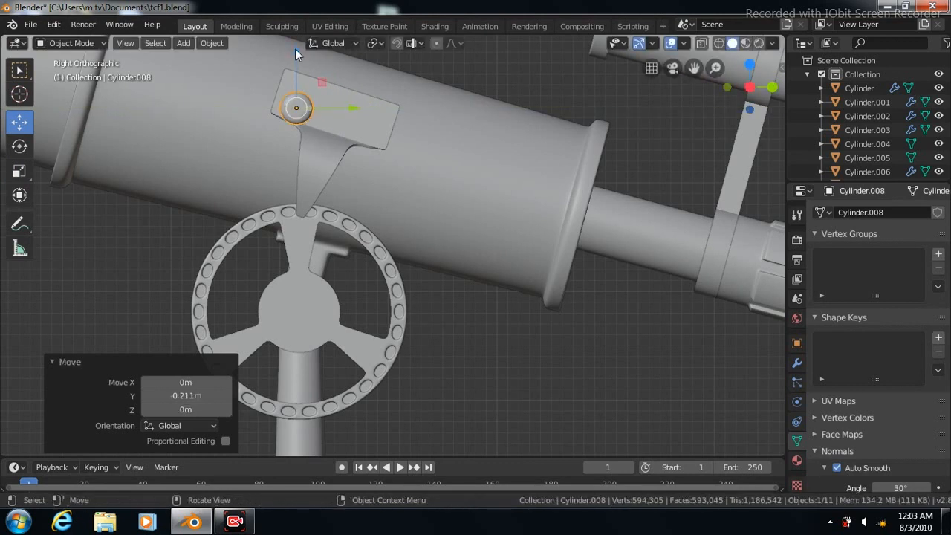
{"action": "left_click_drag", "start_coordinate": [295, 48], "coordinate": [295, 44]}
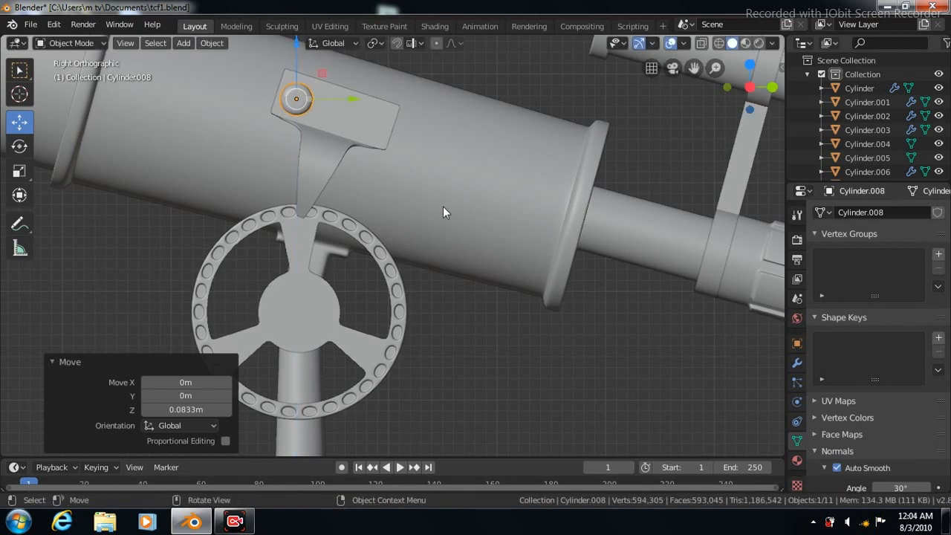
Step: Move the slotted cylinder about -0.186 m along X to seat it against the bracket plate
{"action": "key", "text": "KP_7"}
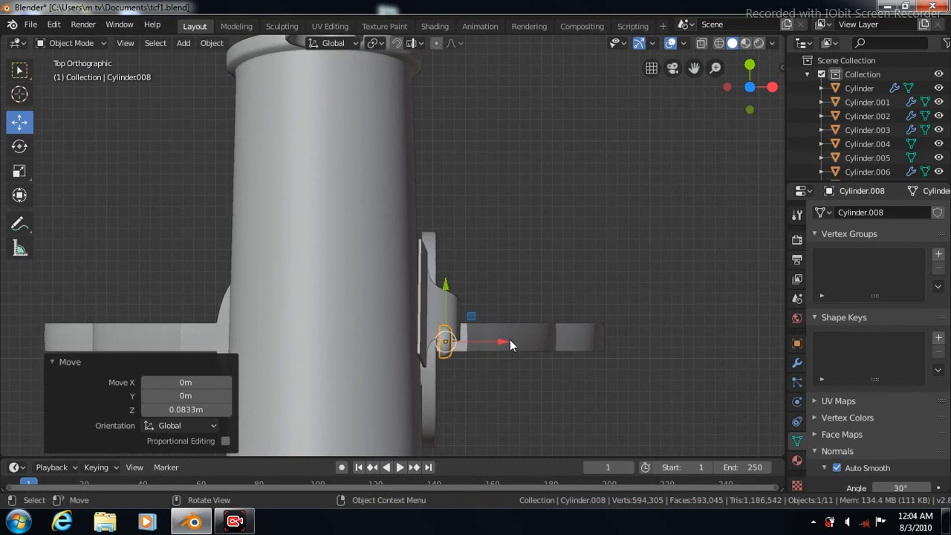
{"action": "key", "text": "g"}
{"action": "key", "text": "x"}
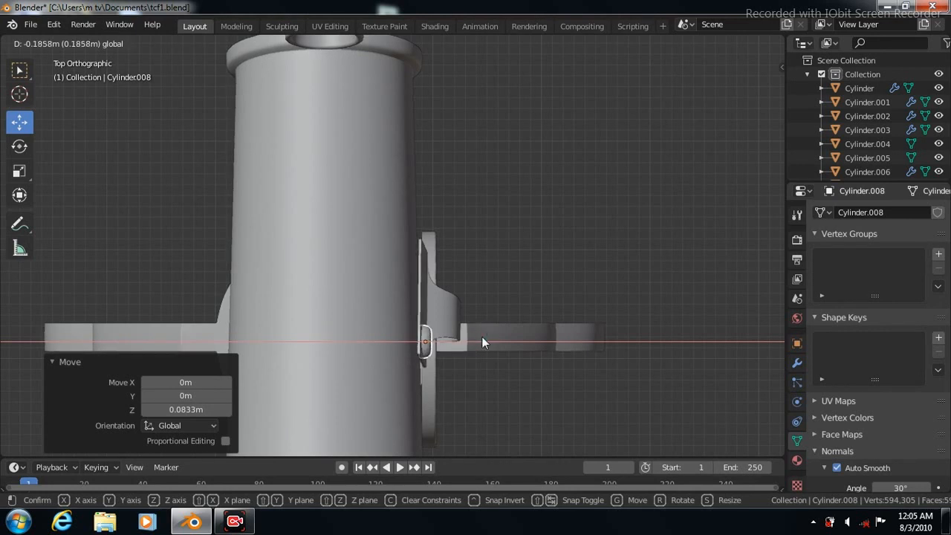
{"action": "left_click", "coordinate": [482, 337]}
Step: Duplicate the slotted cylinder and move the copy about 0.705 m along Y and -0.205 m along Z to the plate's other end
{"action": "key", "text": "KP_3"}
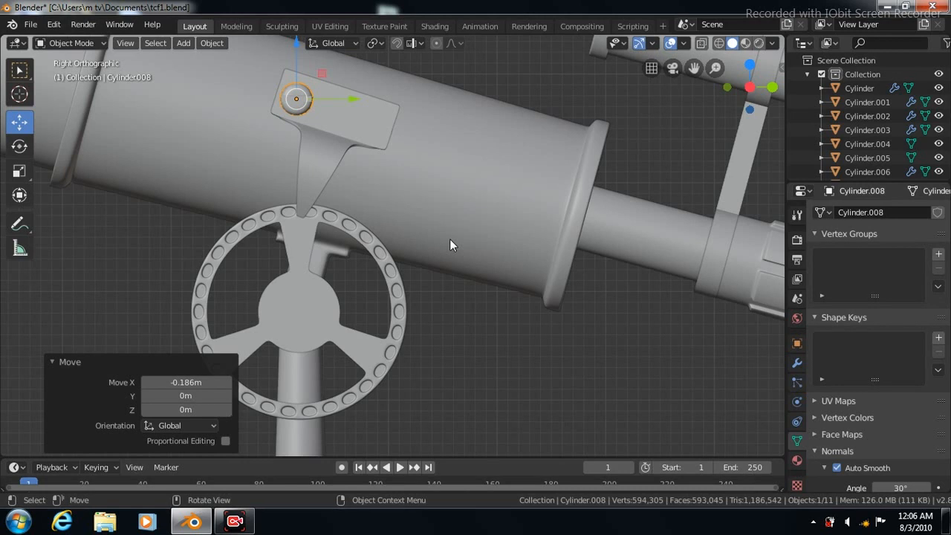
{"action": "key", "text": "shift"}
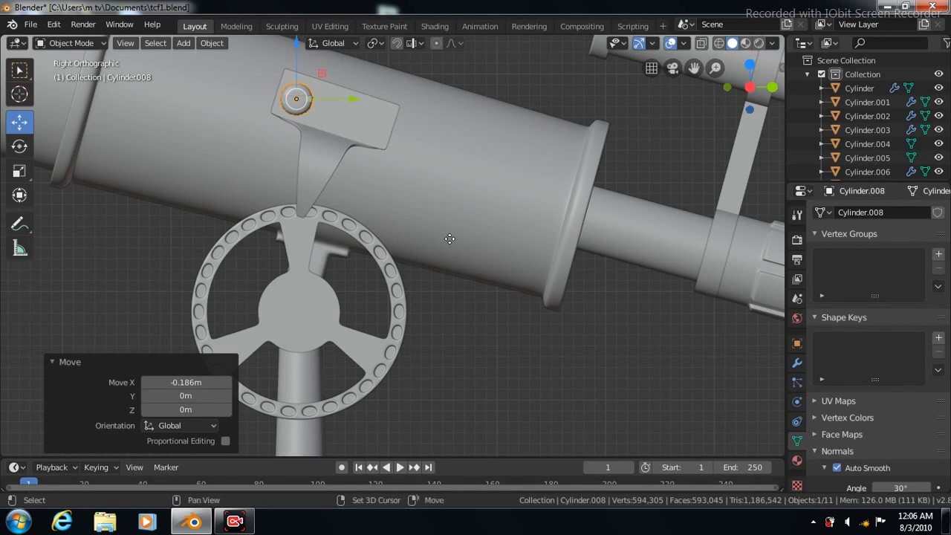
{"action": "key", "text": "shift+d"}
{"action": "right_click", "coordinate": [492, 206]}
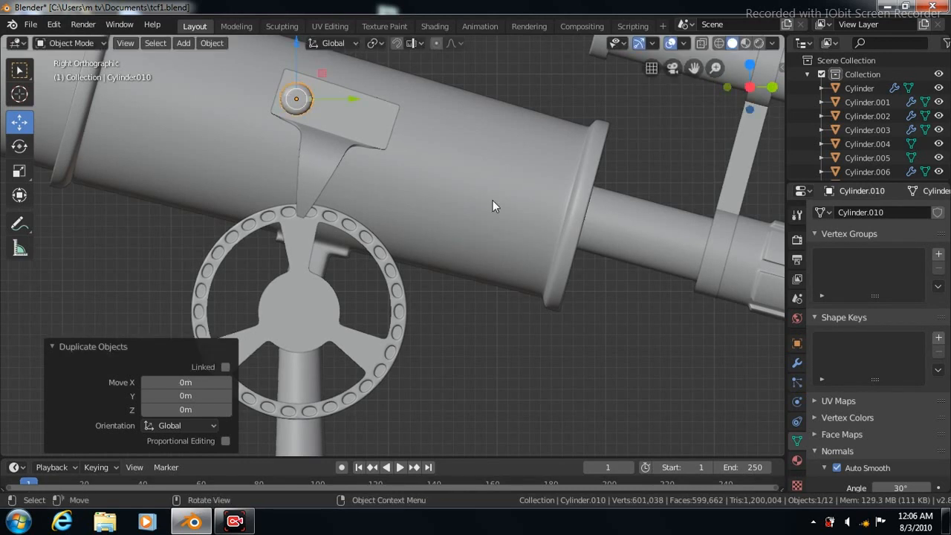
{"action": "key", "text": "g"}
{"action": "key", "text": "y"}
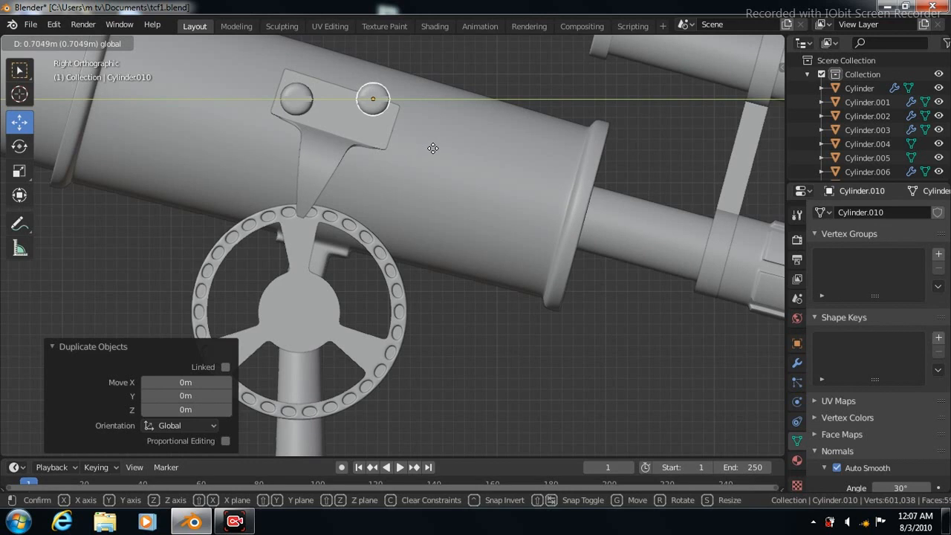
{"action": "left_click", "coordinate": [433, 149]}
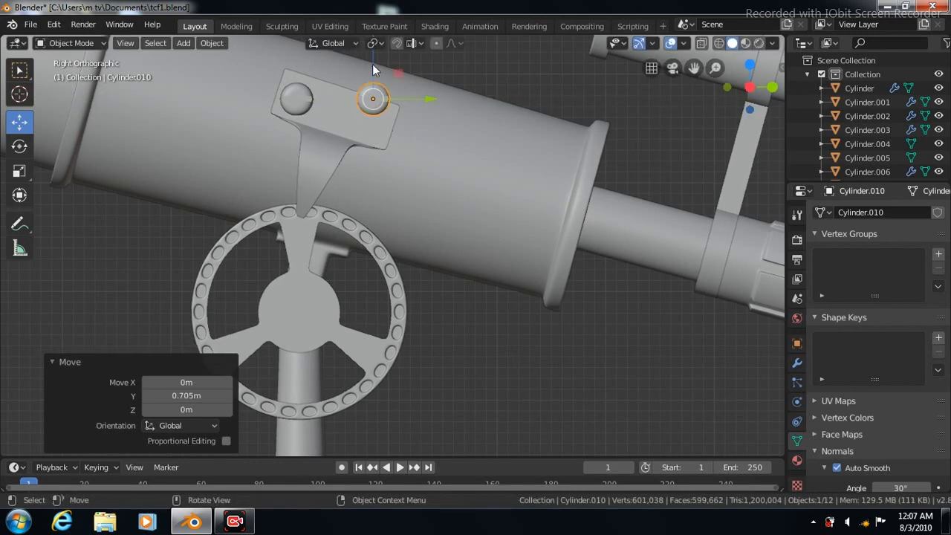
{"action": "key", "text": "g"}
{"action": "key", "text": "z"}
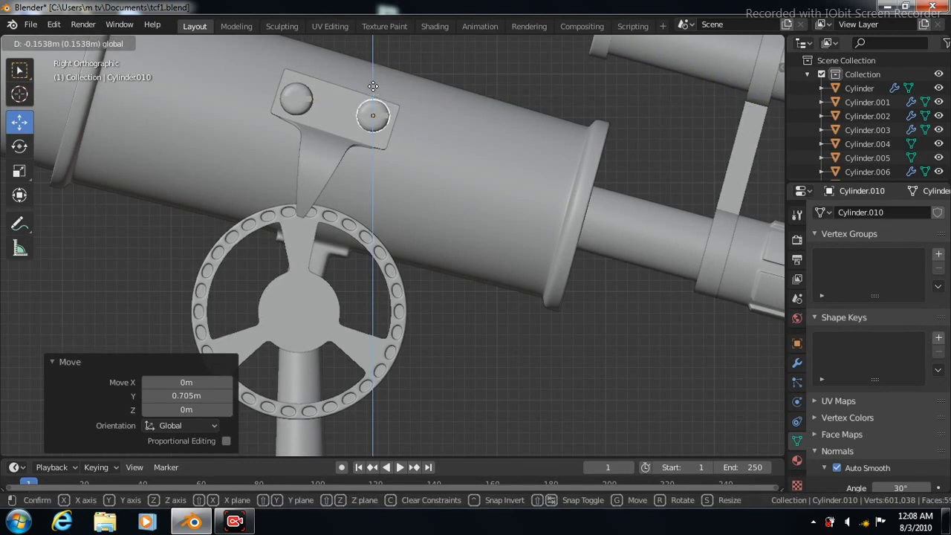
{"action": "left_click", "coordinate": [375, 85]}
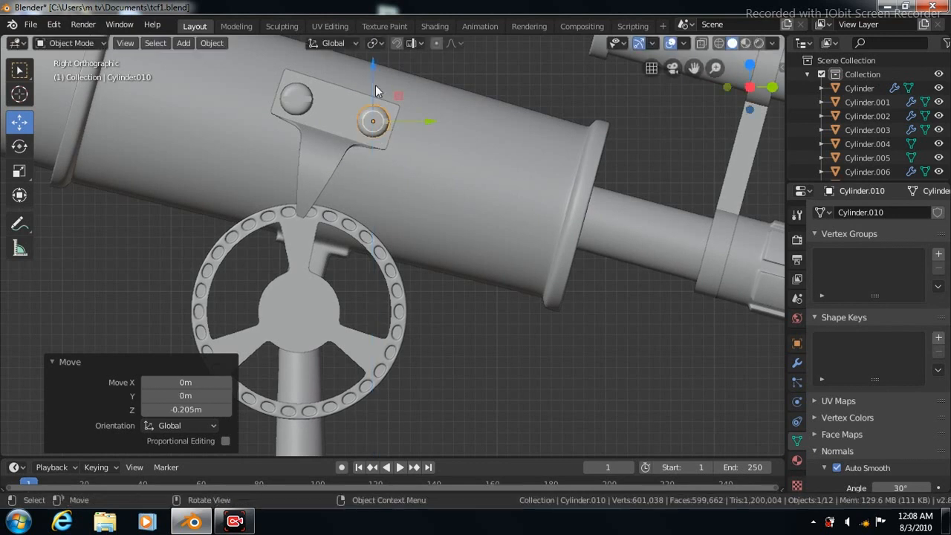
Step: Move the ribbed dome-shaped cylinder about 2.07 m up along Z and about -8.55 m along Y, close to the stand
{"action": "scroll", "coordinate": [547, 361], "scroll_direction": "down", "scroll_amount": 4}
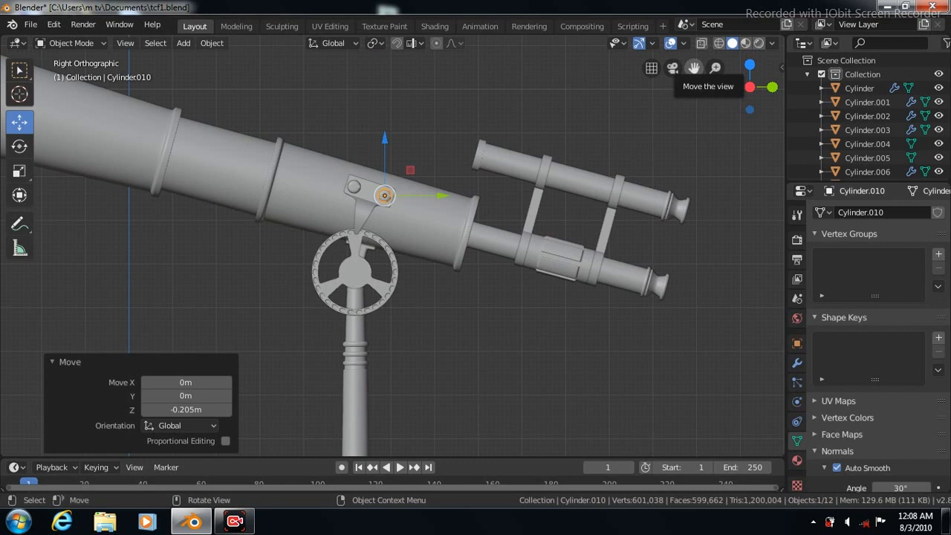
{"action": "left_click_drag", "start_coordinate": [694, 68], "coordinate": [690, 8]}
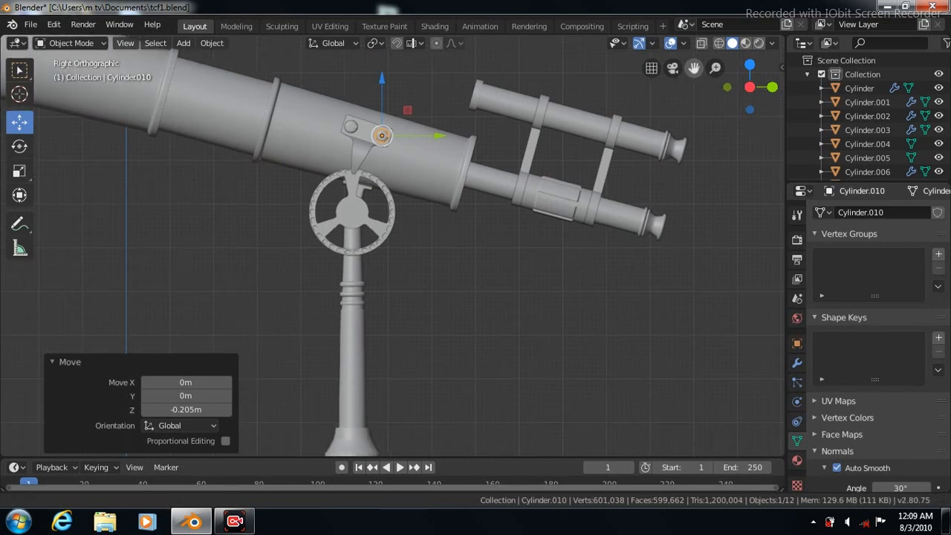
{"action": "left_click_drag", "start_coordinate": [694, 68], "coordinate": [587, 28]}
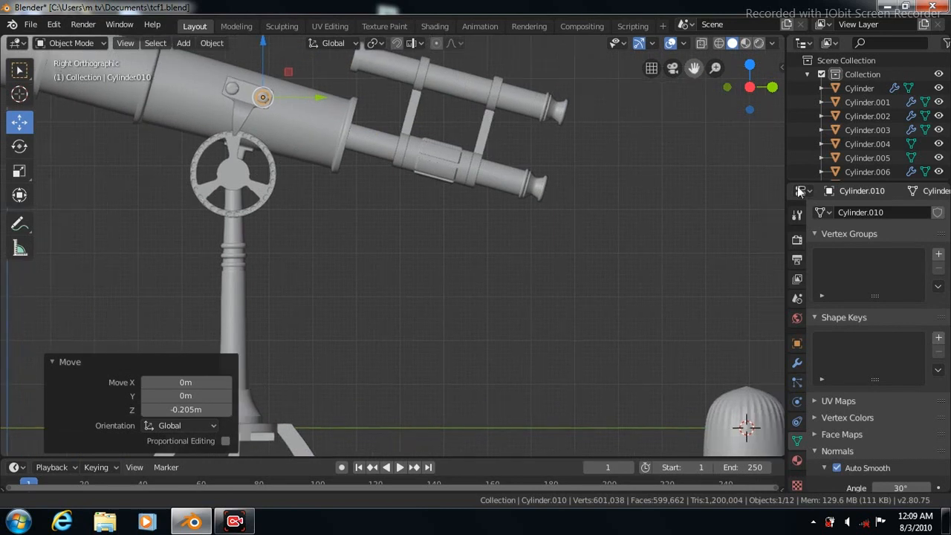
{"action": "left_click", "coordinate": [725, 434]}
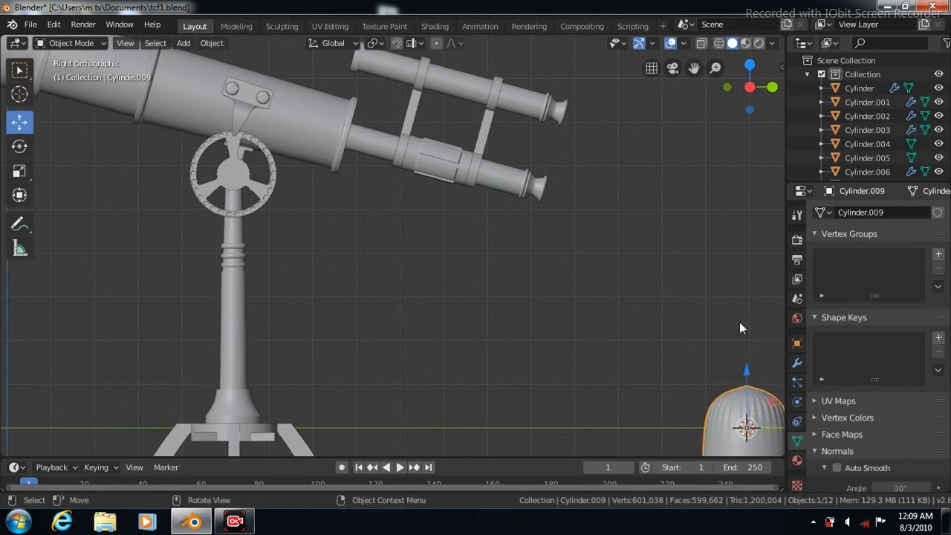
{"action": "key", "text": "g"}
{"action": "key", "text": "z"}
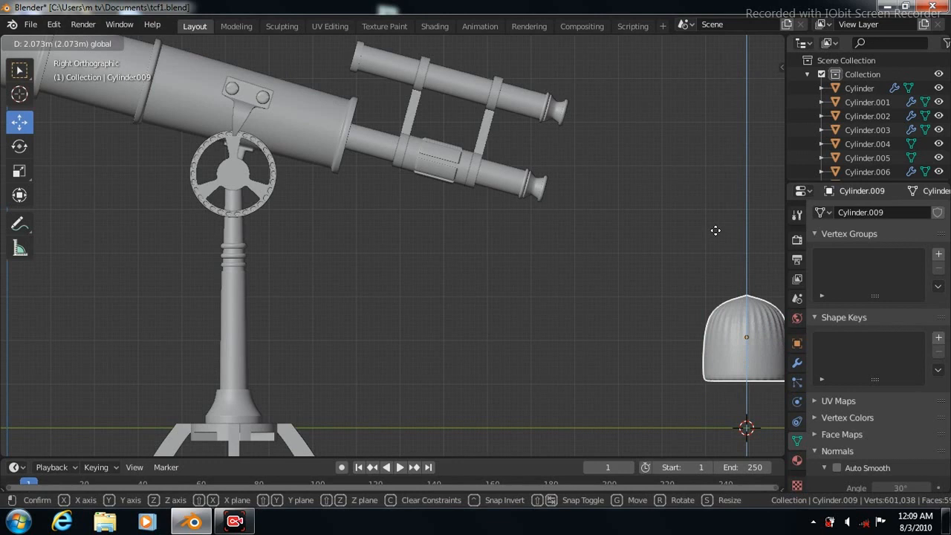
{"action": "left_click", "coordinate": [715, 230]}
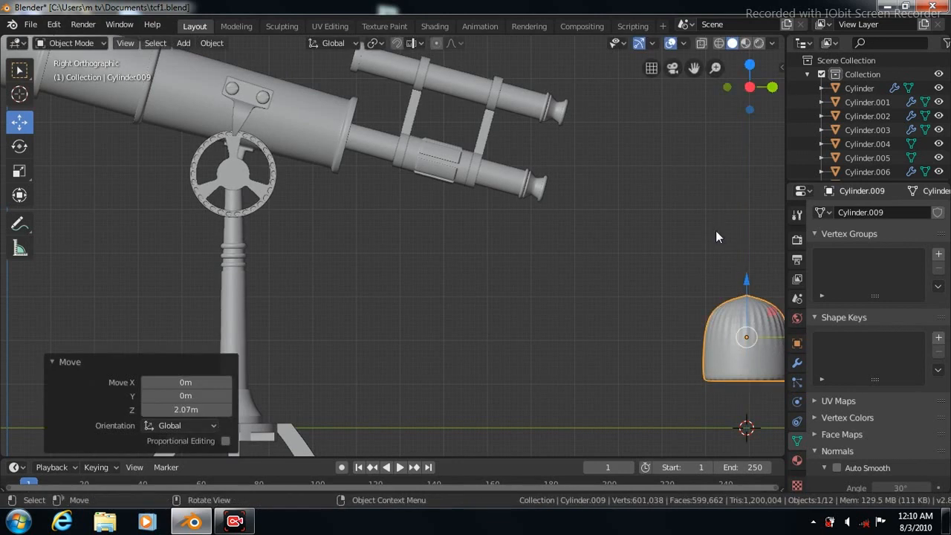
{"action": "key", "text": "g"}
{"action": "key", "text": "y"}
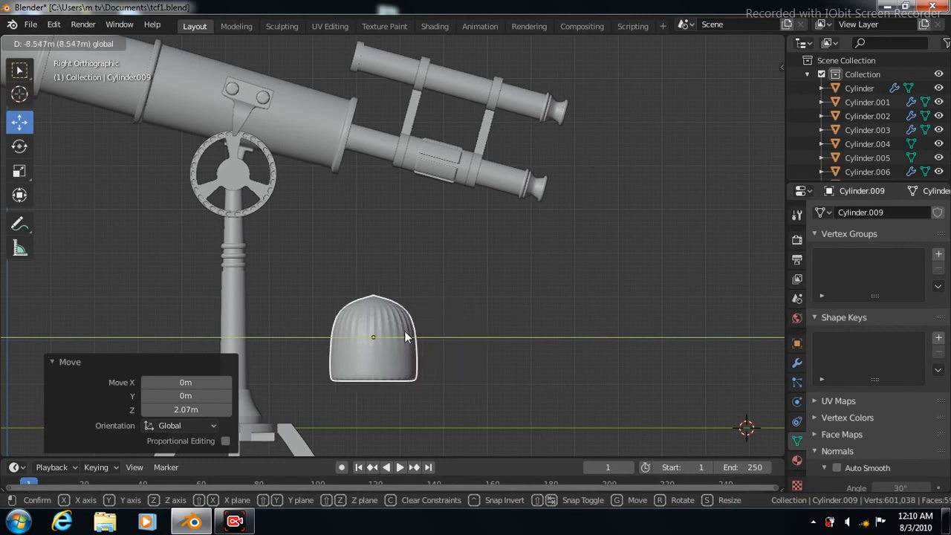
{"action": "left_click", "coordinate": [96, 212]}
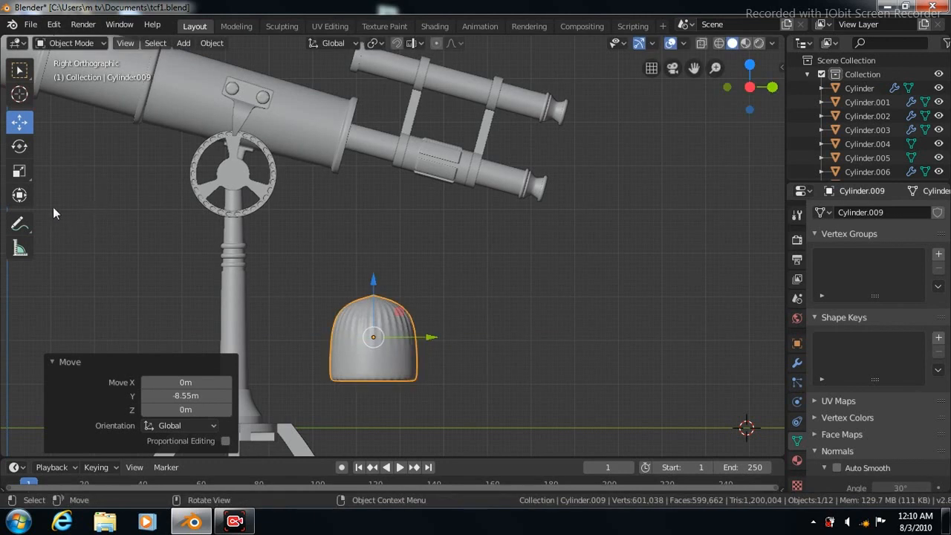
Step: Rotate the ribbed dome knob 90° about the global Y axis
{"action": "left_click", "coordinate": [20, 147]}
{"action": "left_click_drag", "start_coordinate": [373, 292], "coordinate": [370, 311]}
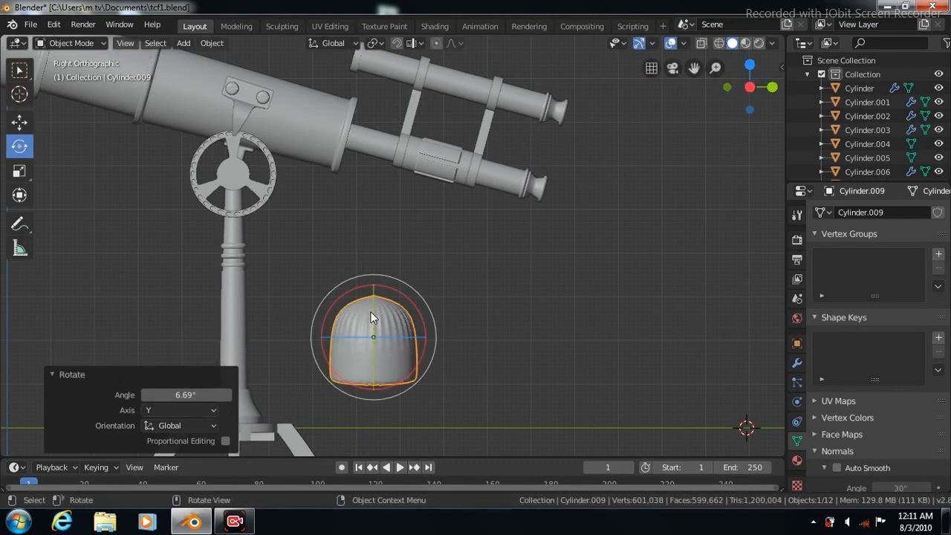
{"action": "left_click", "coordinate": [181, 393]}
{"action": "type", "text": "90"}
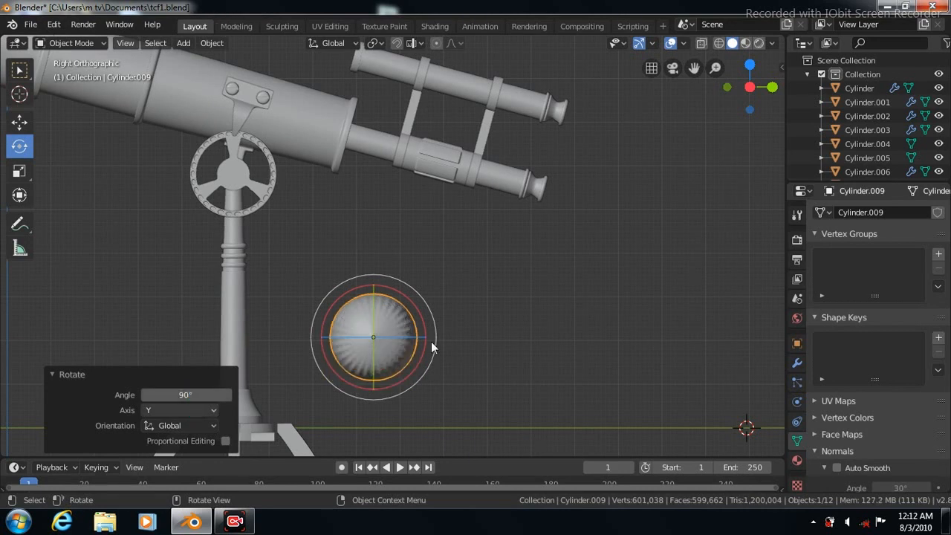
Step: Scale the ribbed knob down uniformly in two passes, by about 0.447 and about 0.531
{"action": "left_click", "coordinate": [20, 173]}
{"action": "key", "text": "s"}
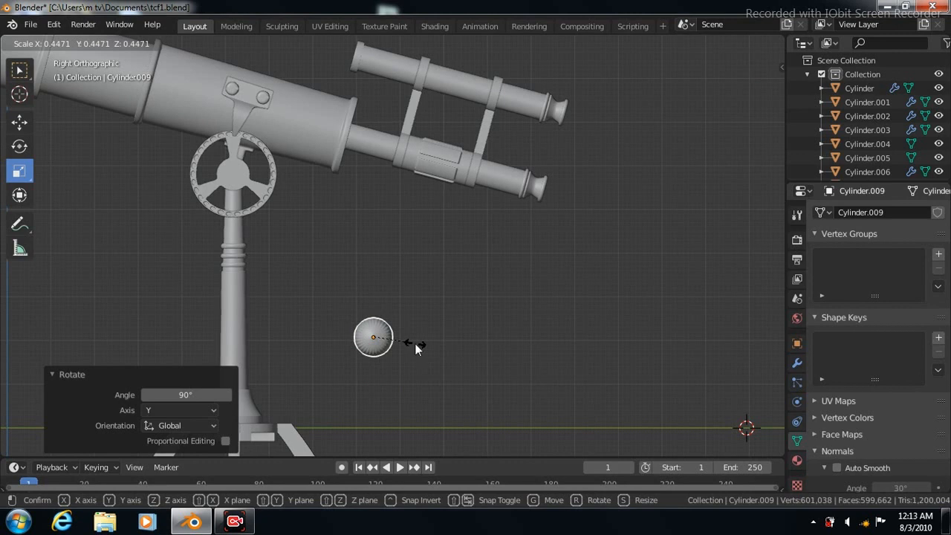
{"action": "left_click", "coordinate": [416, 343]}
{"action": "key", "text": "s"}
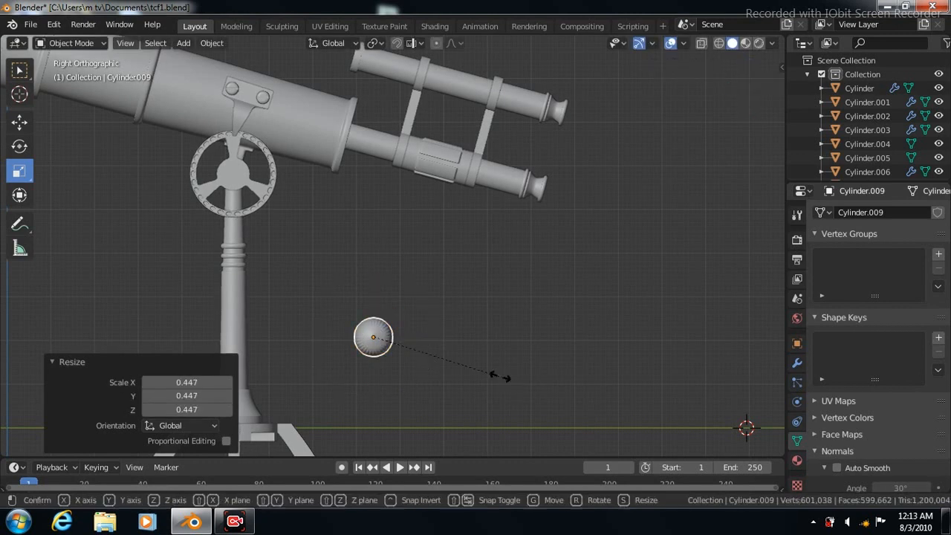
{"action": "left_click", "coordinate": [447, 357]}
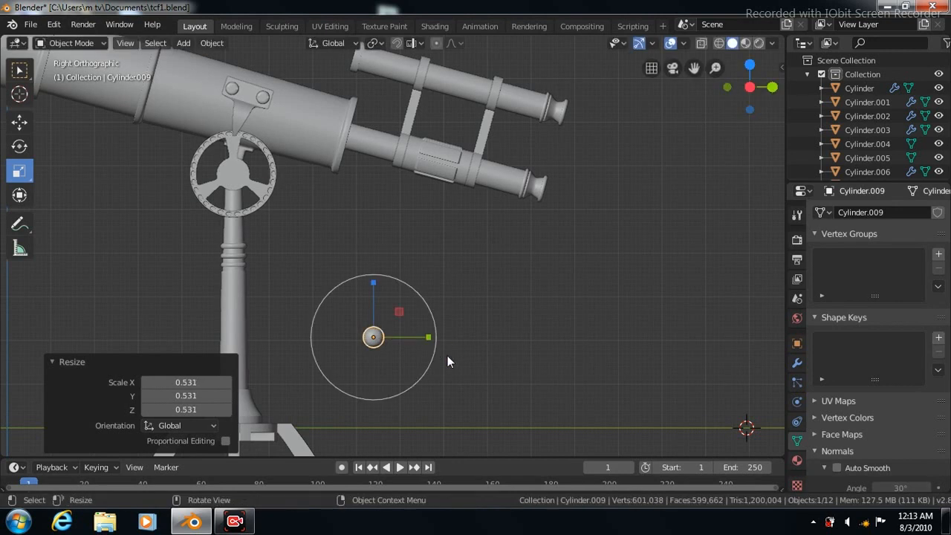
Step: Move the small knob about 2.76 m up along Z and about -3.4 m along Y to the stand column
{"action": "left_click", "coordinate": [20, 123]}
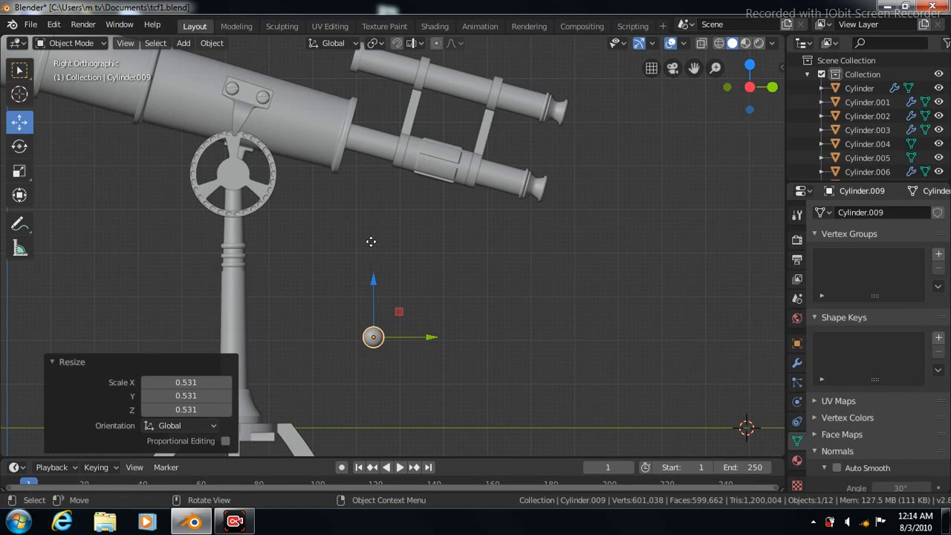
{"action": "key", "text": "g"}
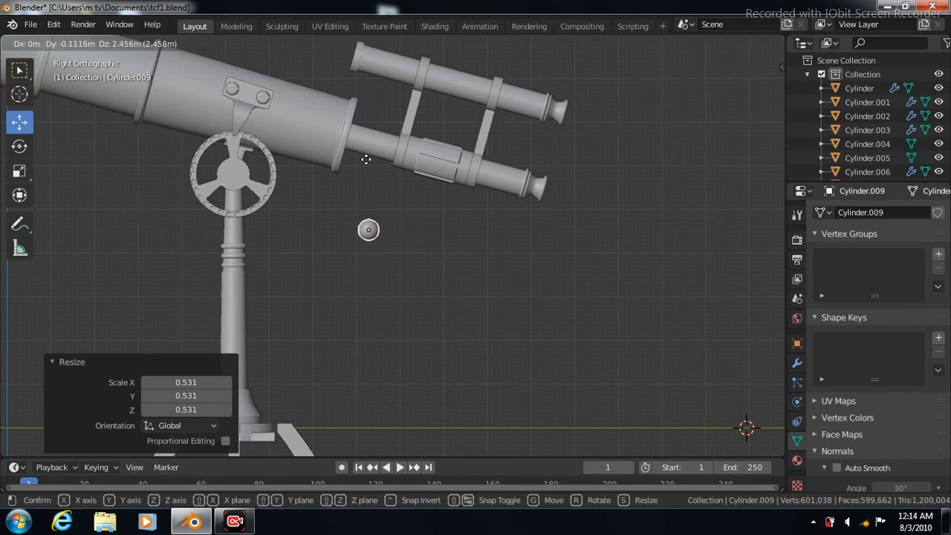
{"action": "left_click", "coordinate": [398, 217]}
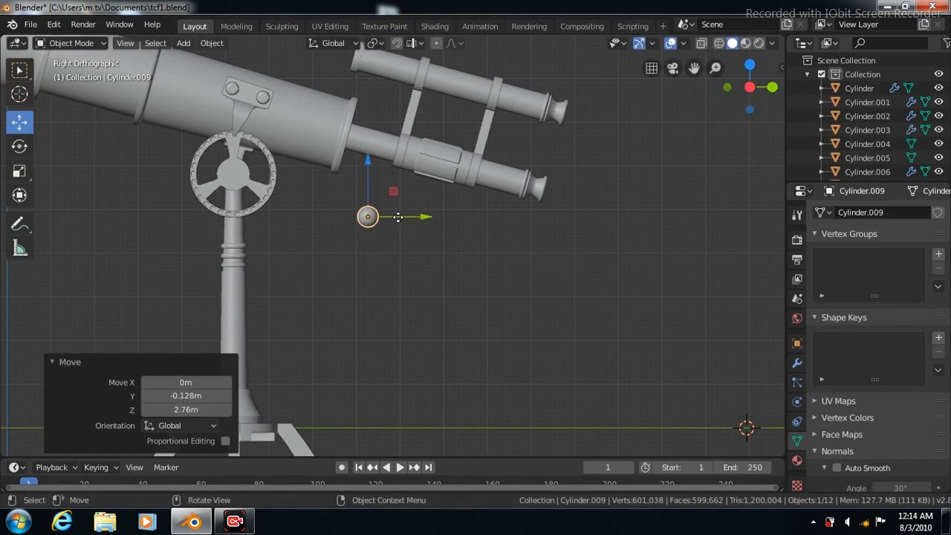
{"action": "key", "text": "g"}
{"action": "key", "text": "y"}
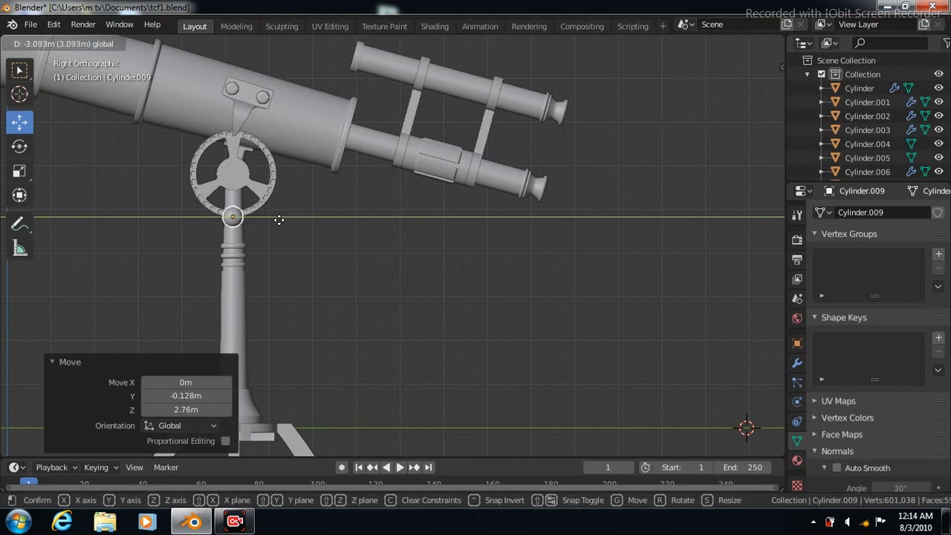
{"action": "left_click", "coordinate": [278, 221]}
Step: Raise the knob about 0.957 m along Z and shift it about 0.175 m along Y to center it on the handwheel hub
{"action": "key", "text": "g"}
{"action": "key", "text": "z"}
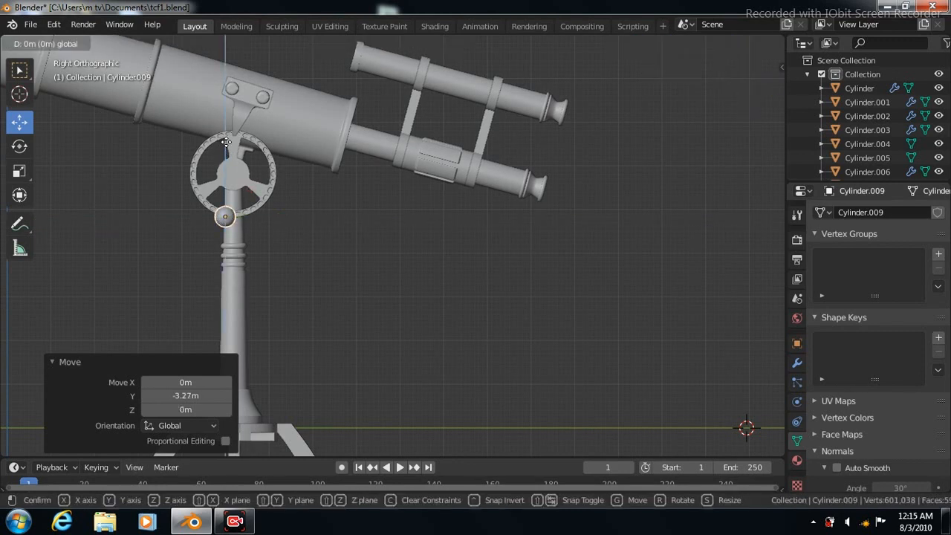
{"action": "left_click", "coordinate": [235, 115]}
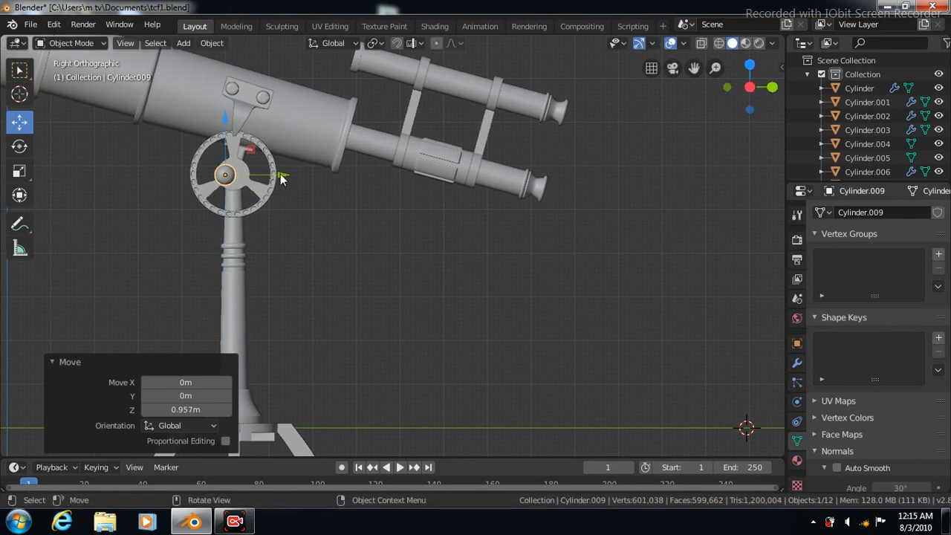
{"action": "left_click_drag", "start_coordinate": [280, 173], "coordinate": [291, 174]}
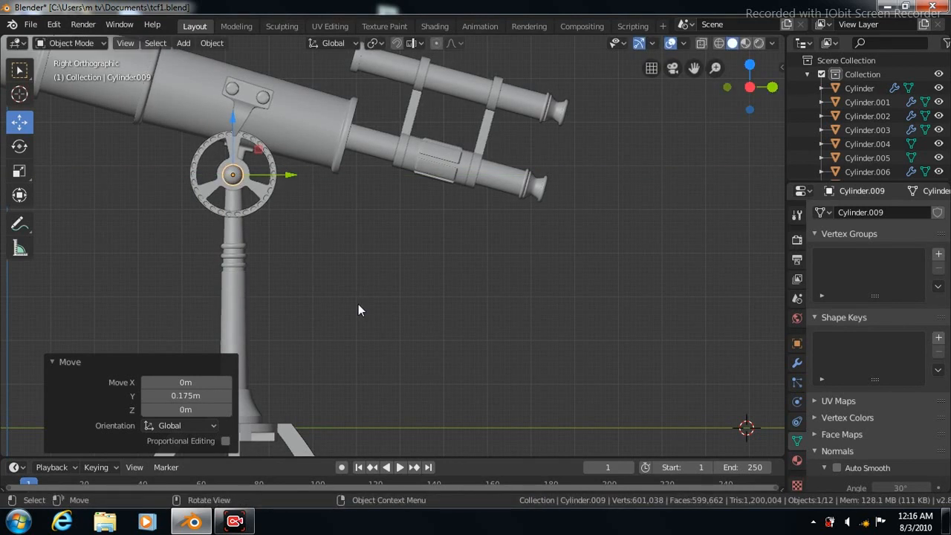
Step: From the top view, move the knob about -1.47 m along X against the handwheel hub, and deselect it
{"action": "key", "text": "KP_7"}
{"action": "left_click_drag", "start_coordinate": [537, 408], "coordinate": [471, 414]}
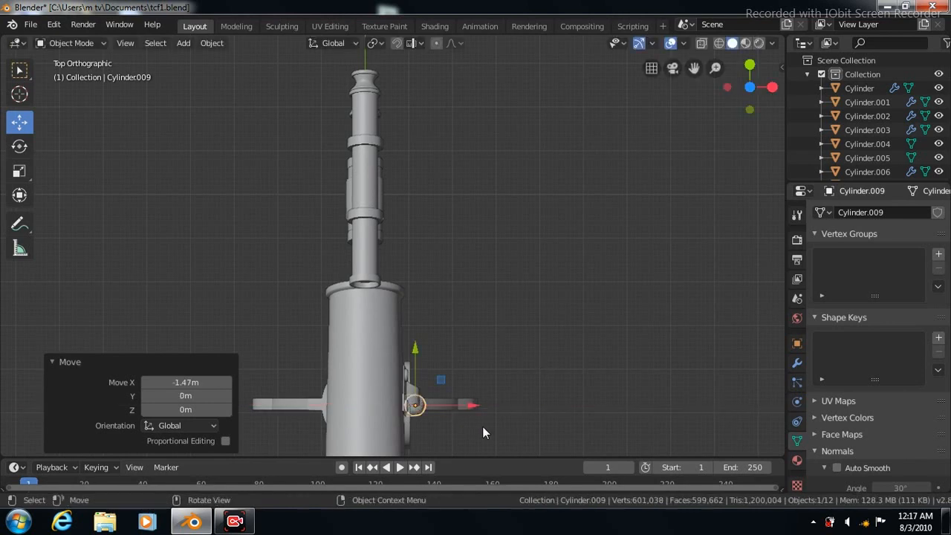
{"action": "key", "text": "KP_3"}
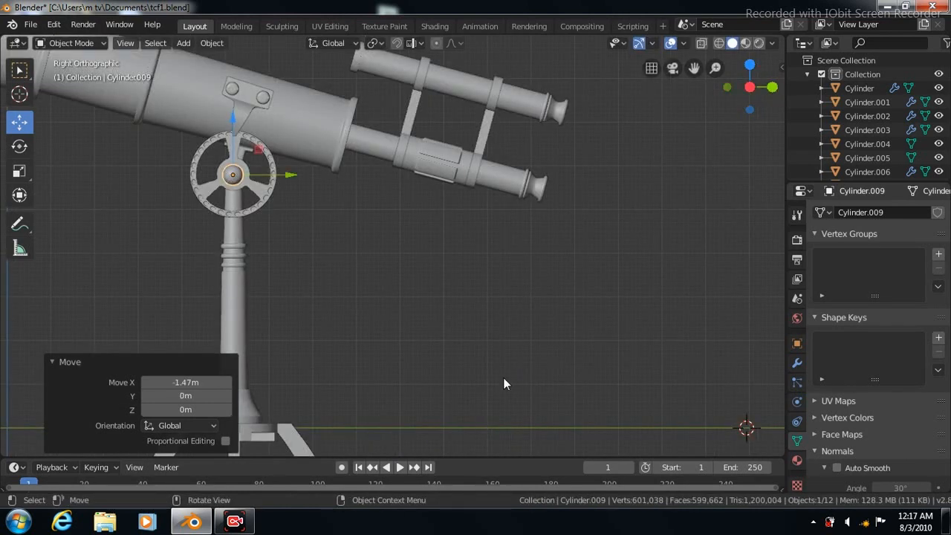
{"action": "left_click", "coordinate": [523, 361]}
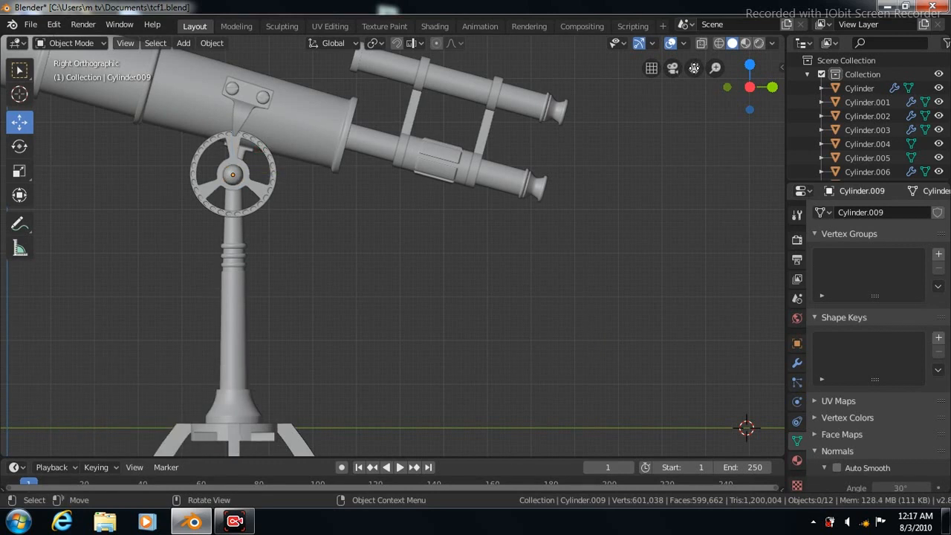
Step: Switch the solid viewport lighting to MatCap and choose the polished metal sphere with the bright center highlight
{"action": "left_click_drag", "start_coordinate": [694, 68], "coordinate": [616, 141]}
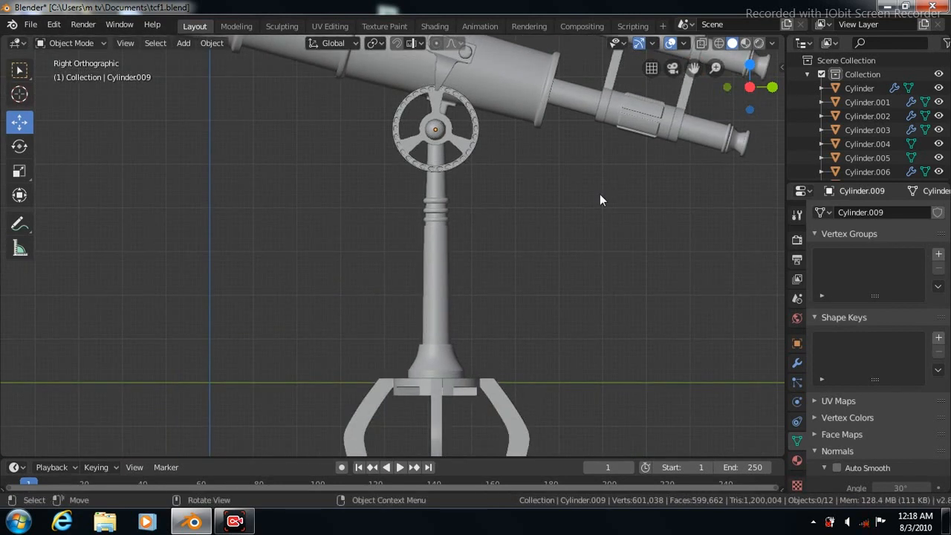
{"action": "scroll", "coordinate": [600, 196], "scroll_direction": "down", "scroll_amount": 3}
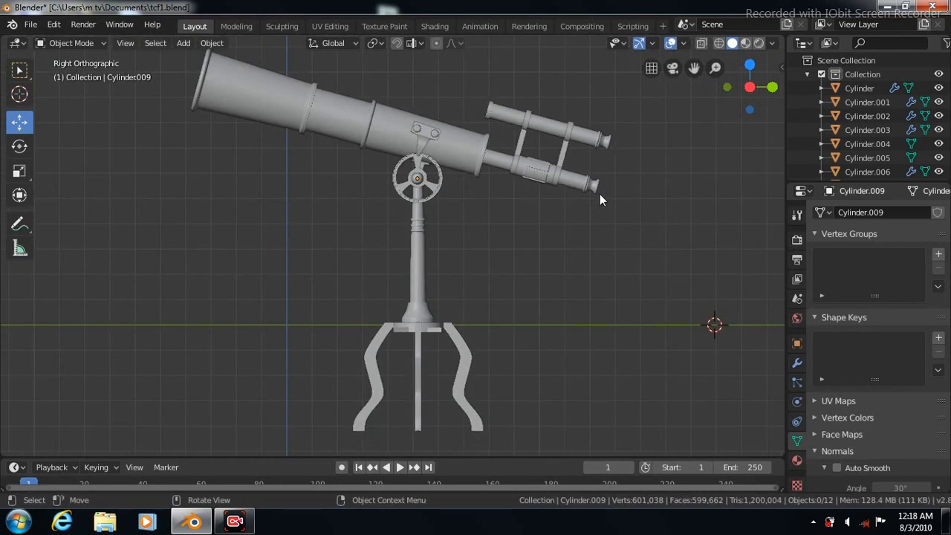
{"action": "left_click", "coordinate": [771, 44]}
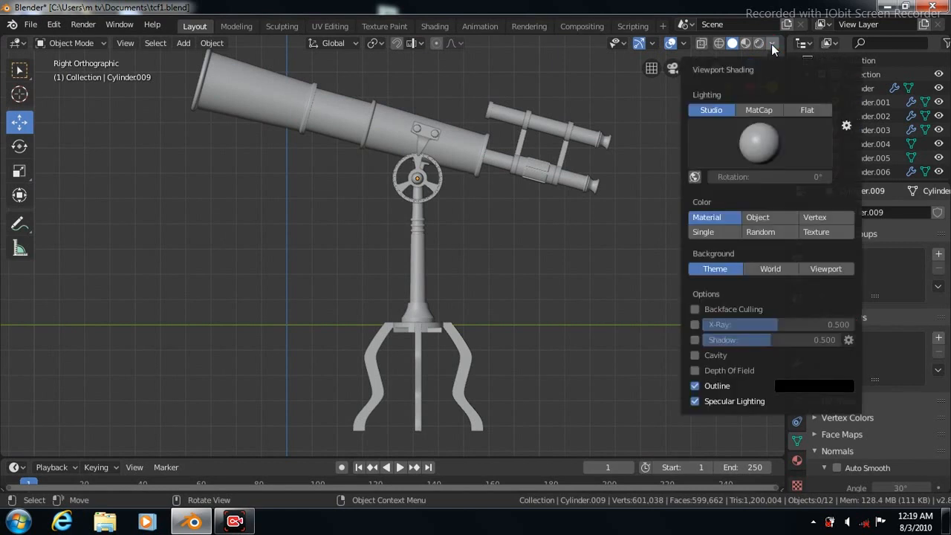
{"action": "left_click", "coordinate": [757, 109]}
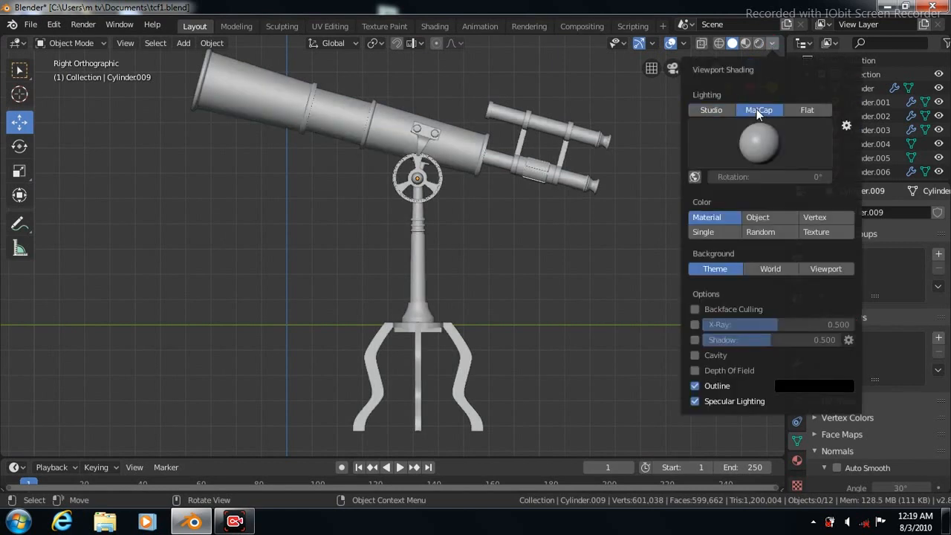
{"action": "left_click", "coordinate": [798, 139]}
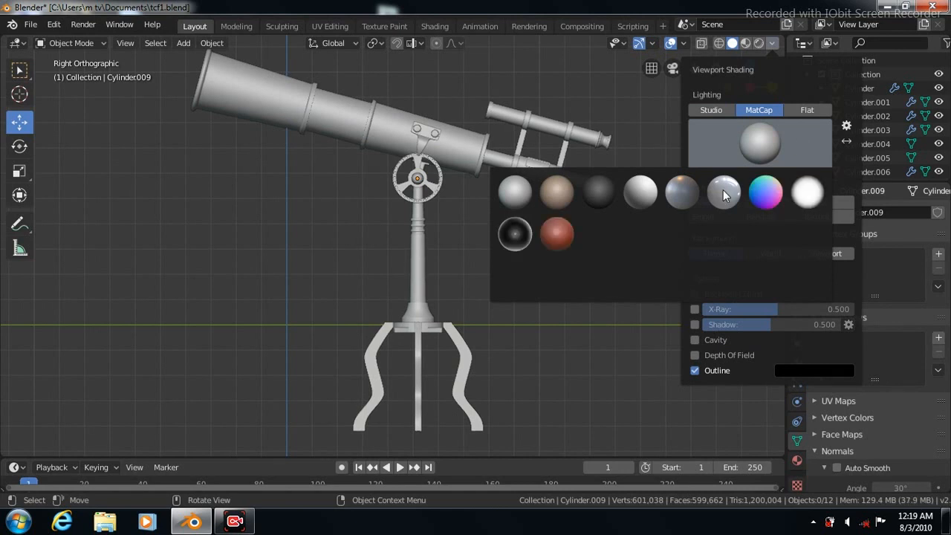
{"action": "left_click", "coordinate": [723, 189]}
{"action": "left_click", "coordinate": [798, 143]}
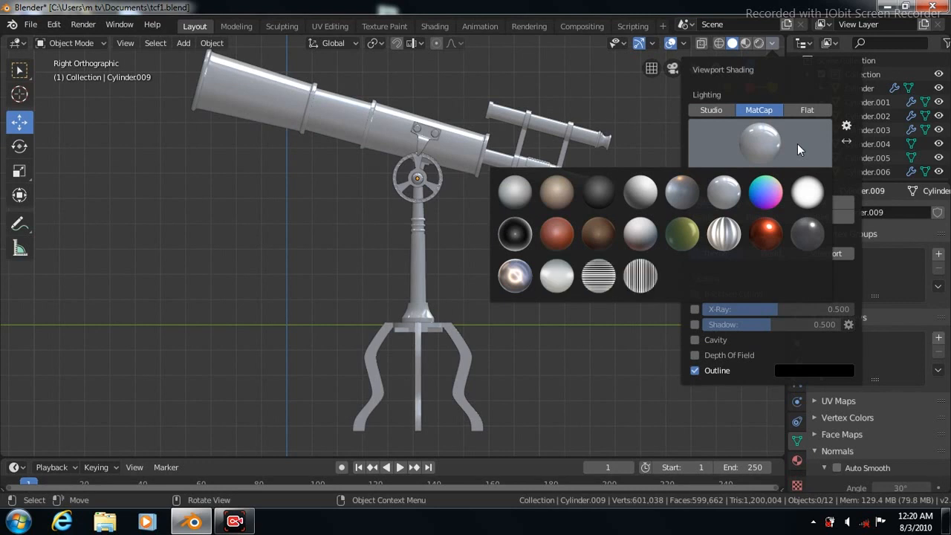
{"action": "left_click", "coordinate": [514, 275]}
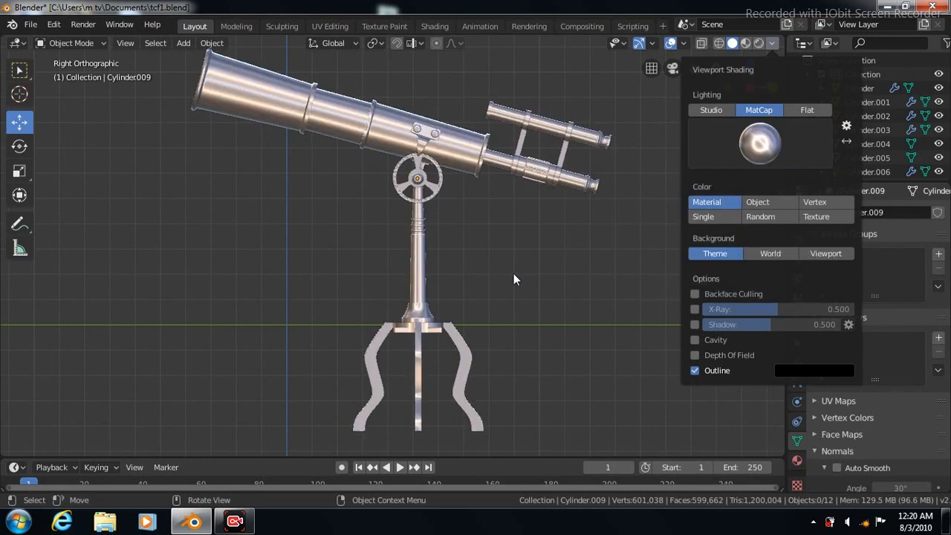
Step: Set the viewport shading color to Single with an orange of about H 0.089, S 0.755, V 0.906
{"action": "left_click", "coordinate": [709, 217]}
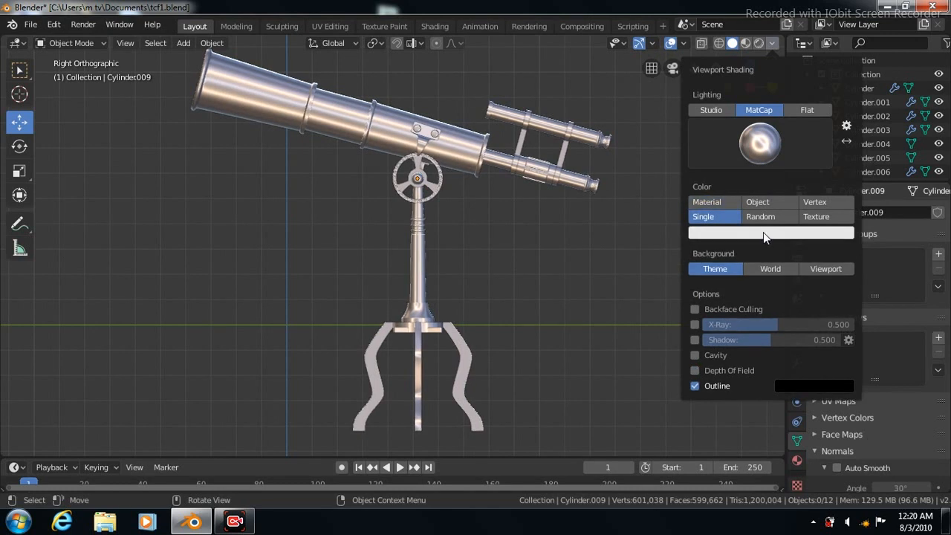
{"action": "left_click", "coordinate": [763, 231]}
{"action": "left_click", "coordinate": [765, 126]}
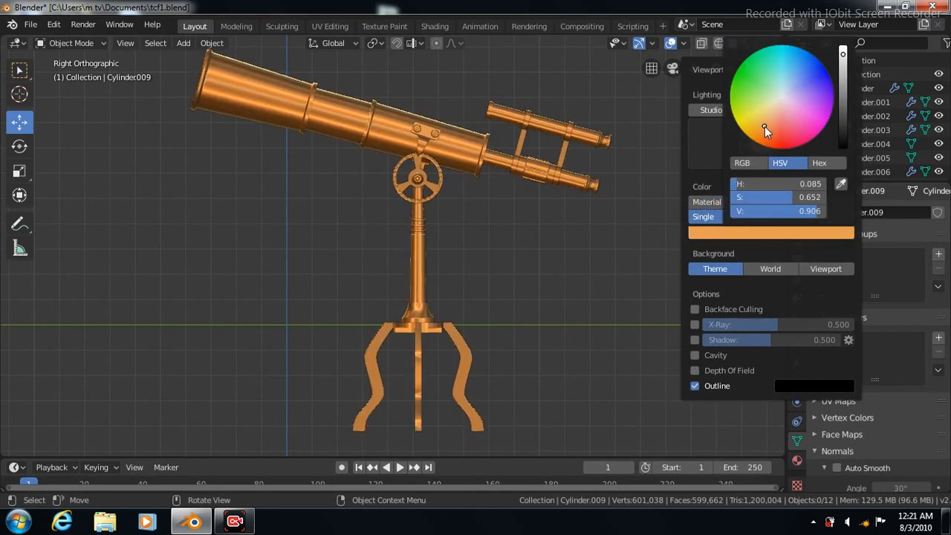
{"action": "left_click", "coordinate": [761, 130]}
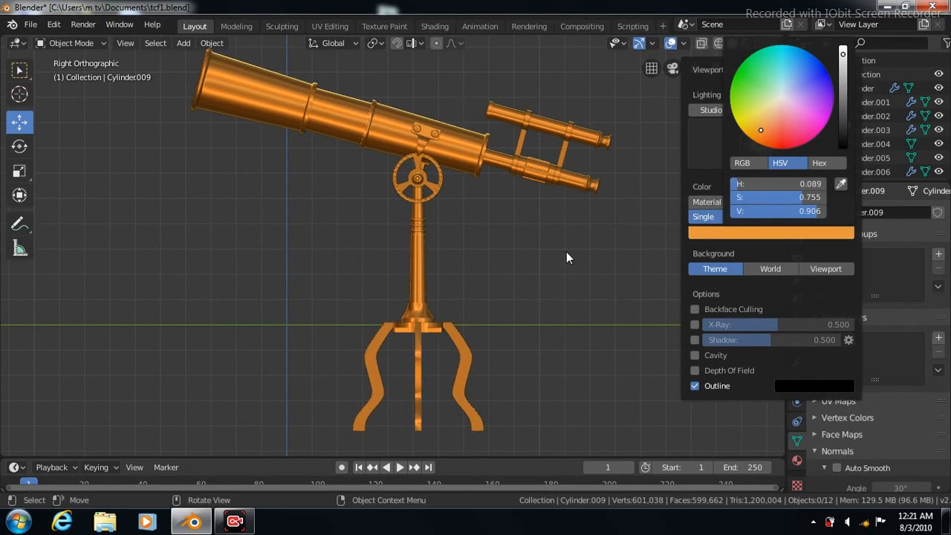
Step: Examine the finished brass-colored telescope from all around its stand
{"action": "key", "text": "KP_6"}
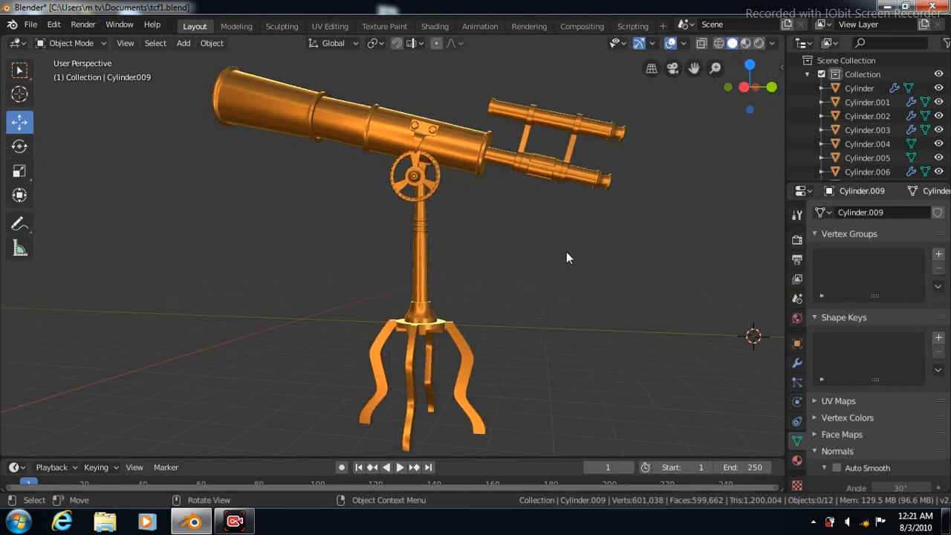
{"action": "key", "text": "KP_6"}
{"action": "key", "text": "KP_6"}
{"action": "key", "text": "KP_6"}
{"action": "key", "text": "KP_6"}
{"action": "key", "text": "KP_6"}
{"action": "key", "text": "KP_6"}
{"action": "key", "text": "KP_6"}
{"action": "key", "text": "KP_6"}
{"action": "key", "text": "KP_6"}
{"action": "key", "text": "KP_6"}
{"action": "key", "text": "KP_6"}
{"action": "key", "text": "KP_6"}
{"action": "key", "text": "KP_6"}
{"action": "key", "text": "KP_6"}
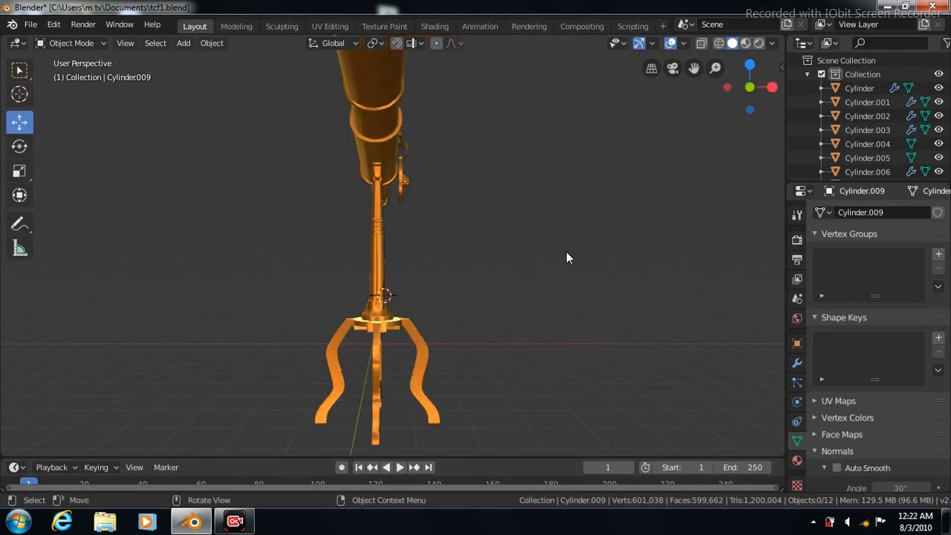
{"action": "key", "text": "KP_6"}
{"action": "key", "text": "KP_6"}
{"action": "key", "text": "KP_6"}
{"action": "key", "text": "KP_6"}
{"action": "key", "text": "KP_6"}
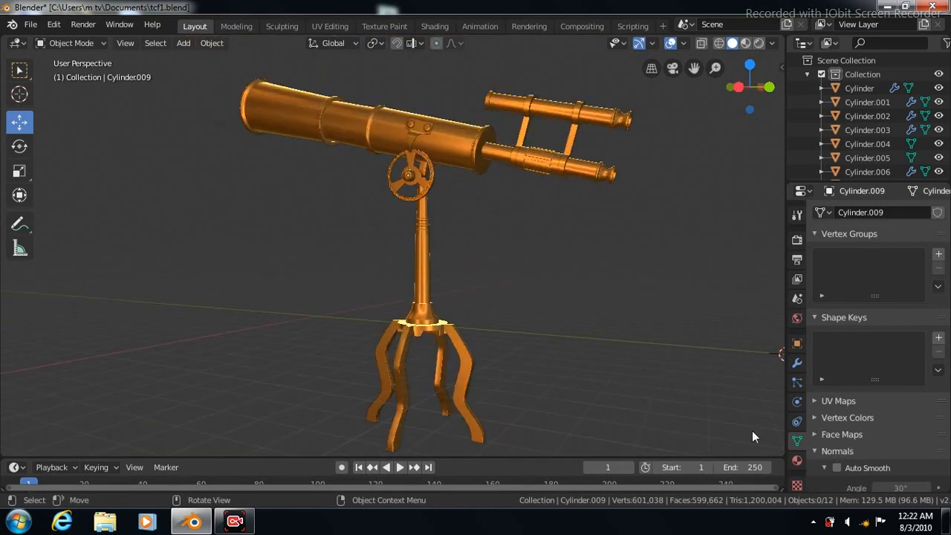